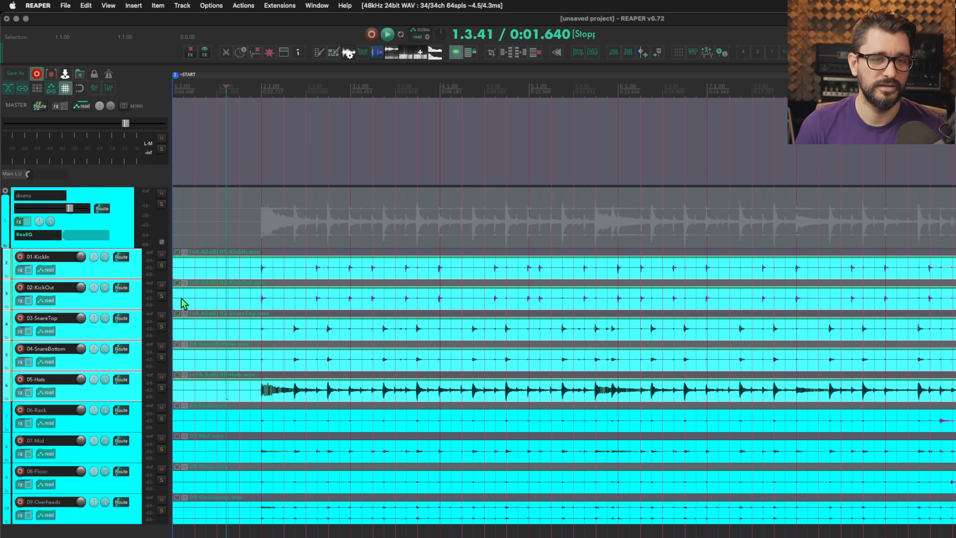
# Reset the item volume of the selected drum items to default, using the 02-KickOut item's volume control.
pyautogui.moveTo(178, 283)
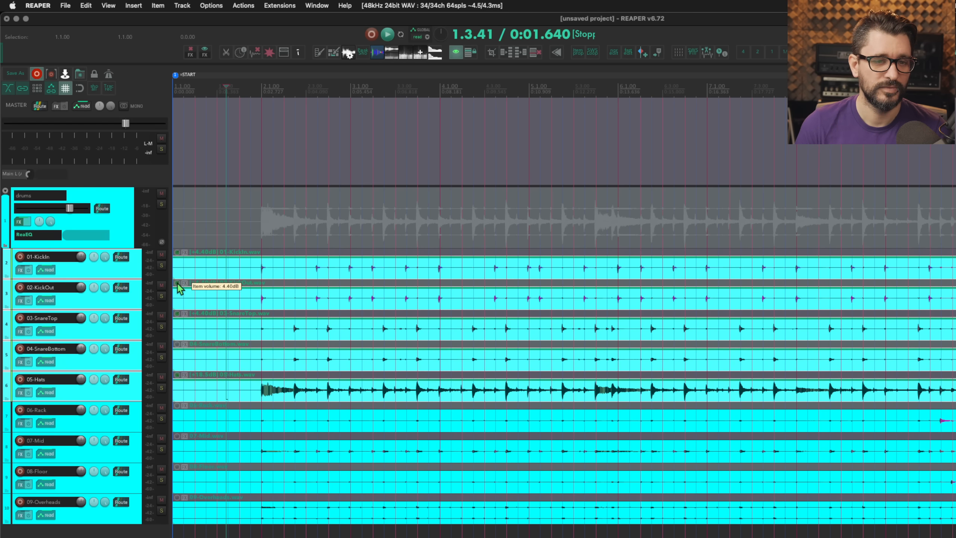
pyautogui.doubleClick(177, 283)
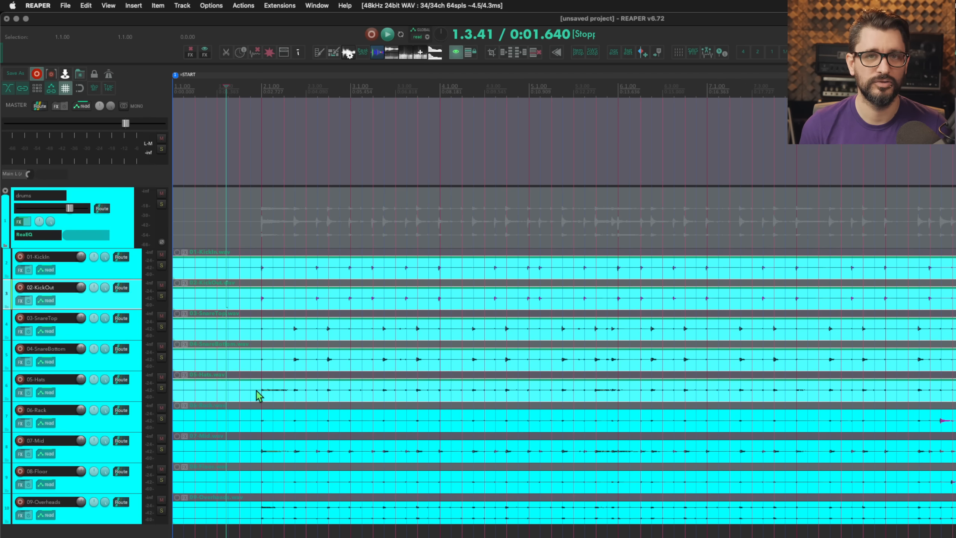
# Open the Batch File/Item Converter and add all nine WAV files from the DRONES & TEXTURES folder to its list.
pyautogui.press('super+Tab')
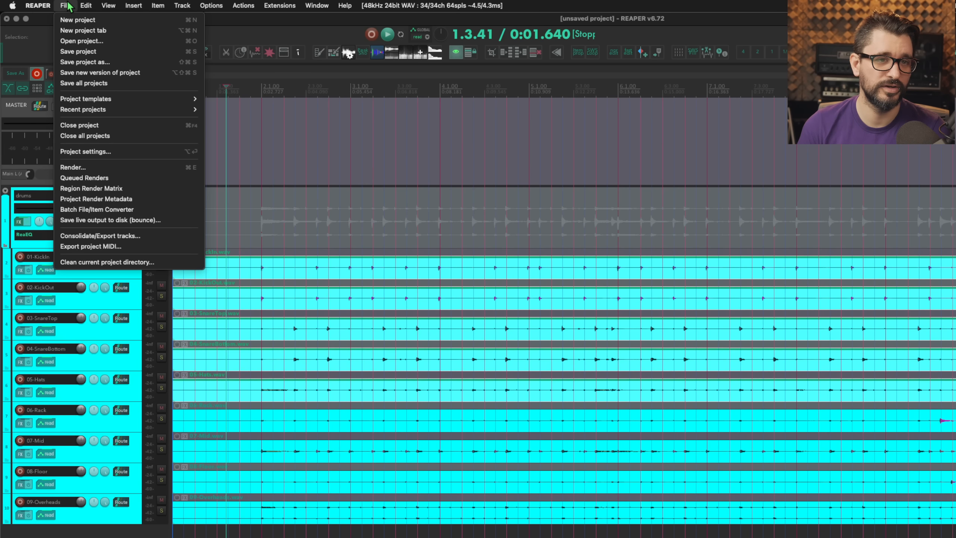
pyautogui.click(80, 209)
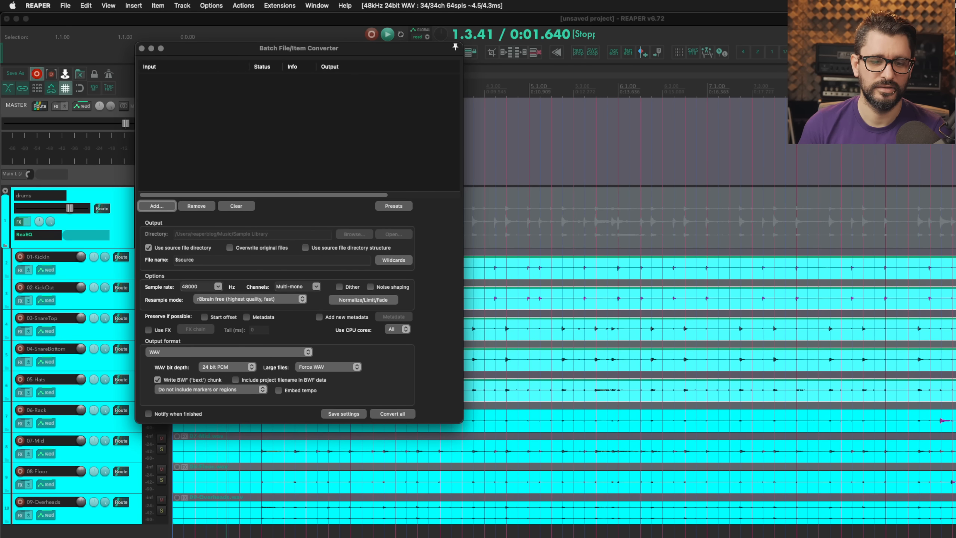
pyautogui.moveTo(630, 314); pyautogui.dragTo(542, 110)
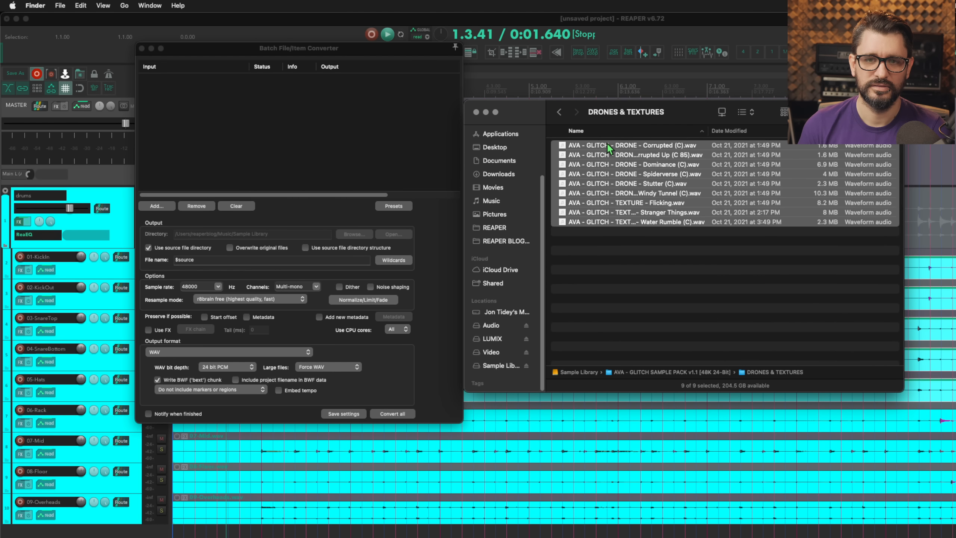
pyautogui.moveTo(606, 141); pyautogui.dragTo(348, 121)
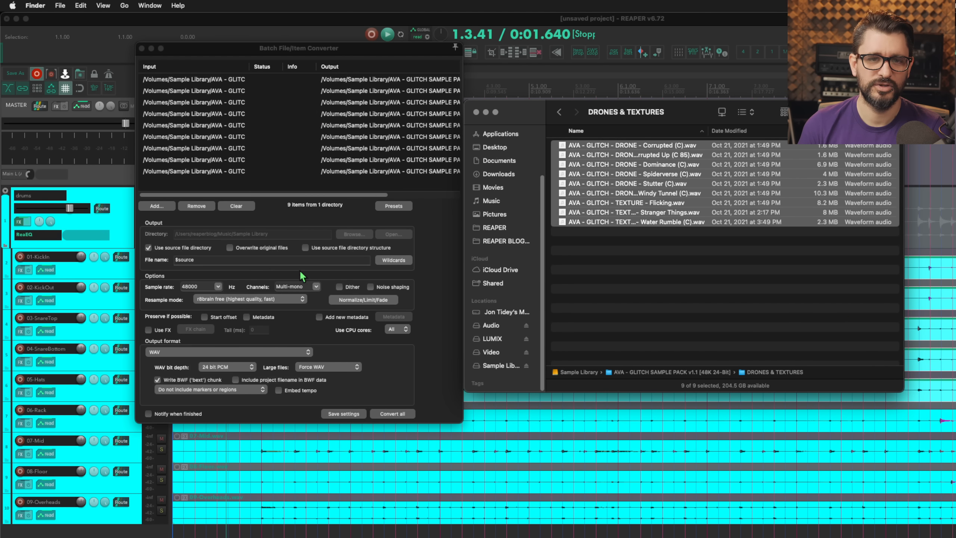
pyautogui.moveTo(498, 121); pyautogui.dragTo(631, 248)
pyautogui.click(314, 216)
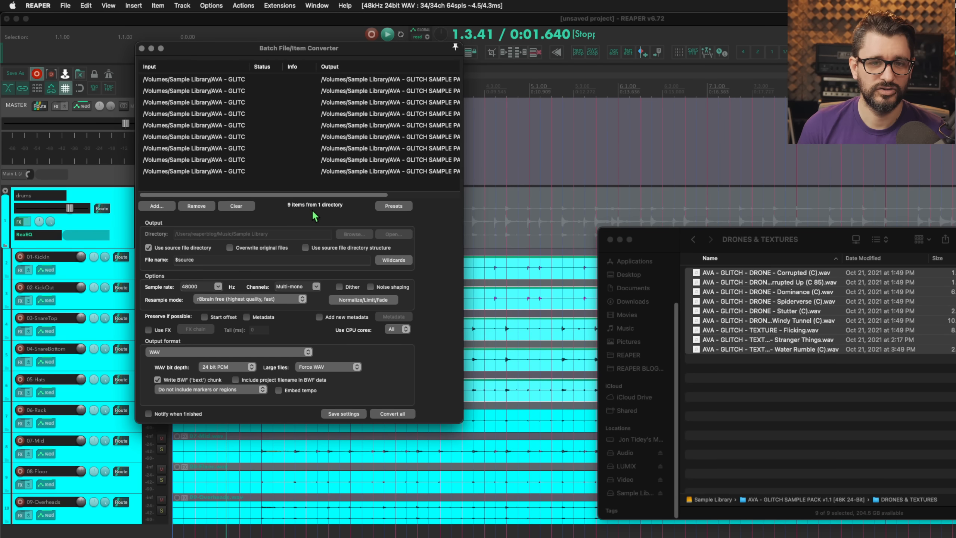
# Try a custom channel count of 12 for the conversion and return the channels setting to Multi-mono.
pyautogui.click(317, 286)
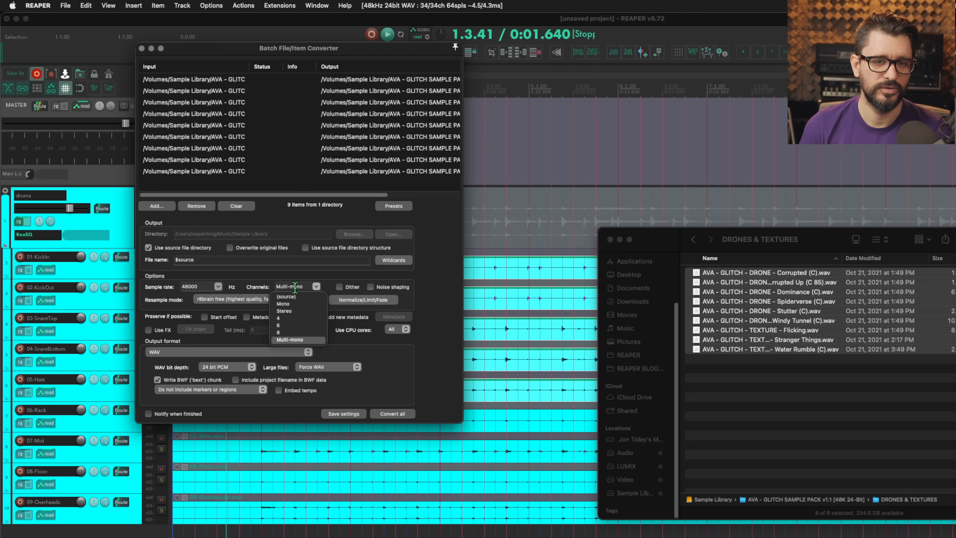
pyautogui.write('12')
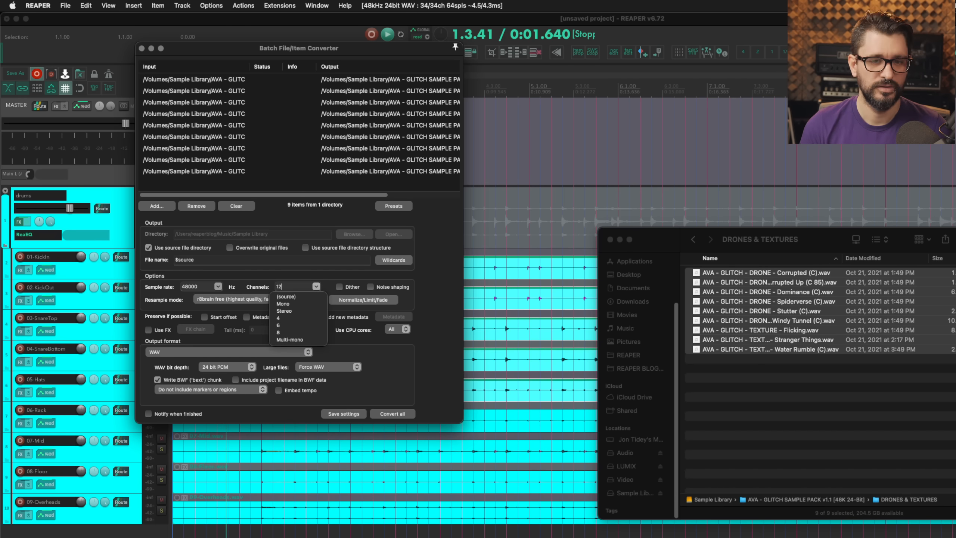
pyautogui.click(320, 287)
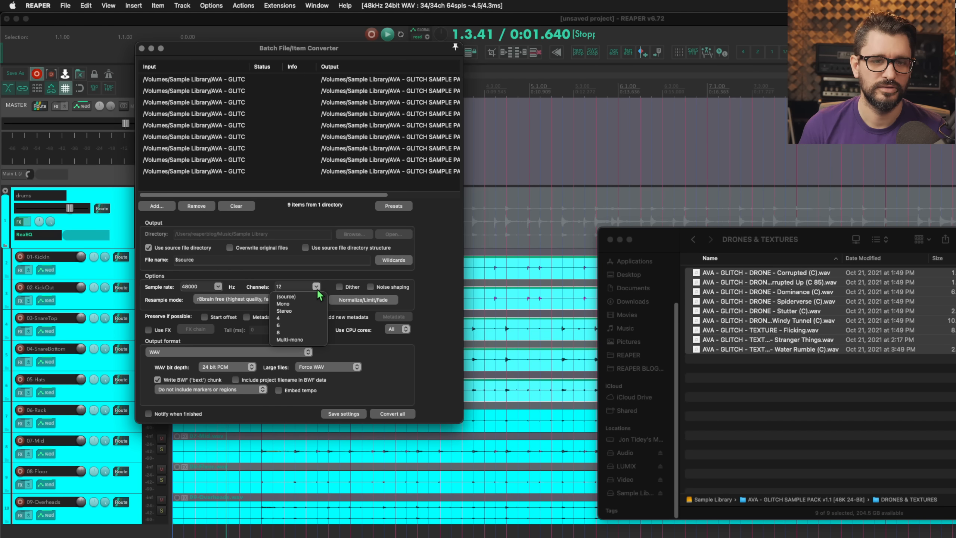
pyautogui.click(290, 340)
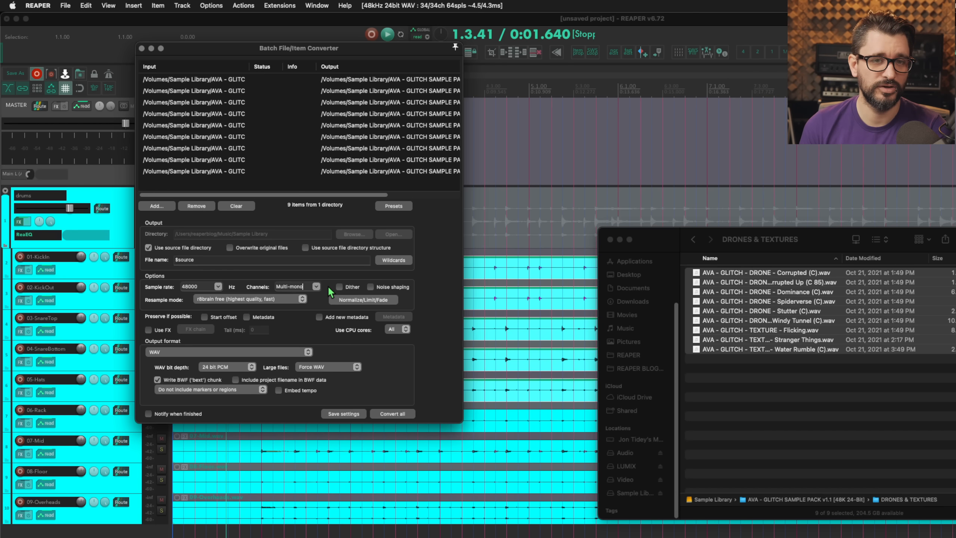
# Widen the converter to show full output names, set the file name to $source-$chid(L,R) and convert all files.
pyautogui.click(261, 260)
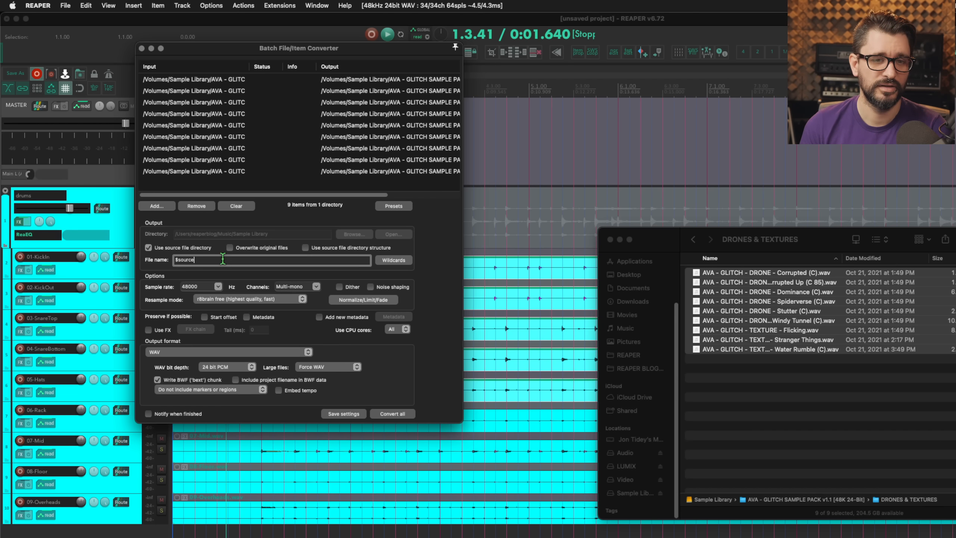
pyautogui.moveTo(462, 124); pyautogui.dragTo(822, 124)
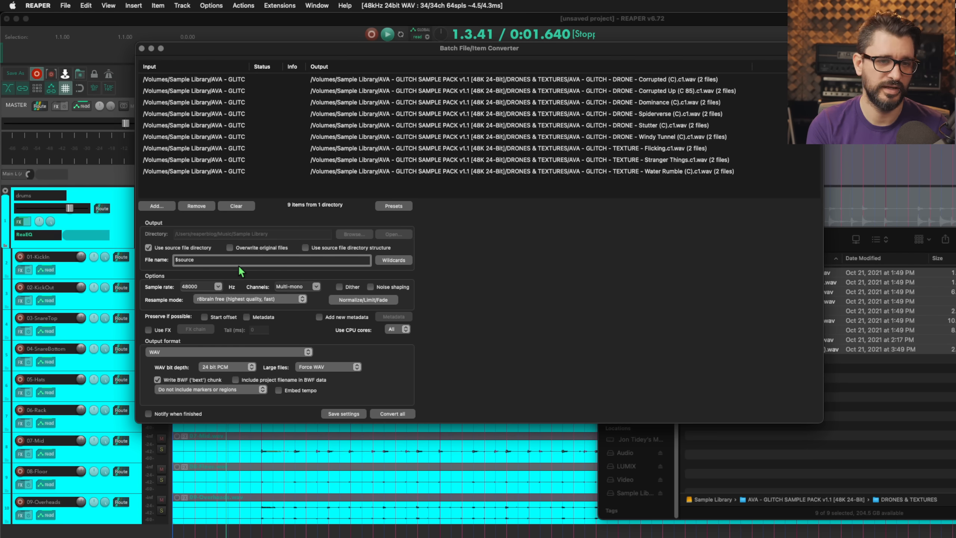
pyautogui.write('$')
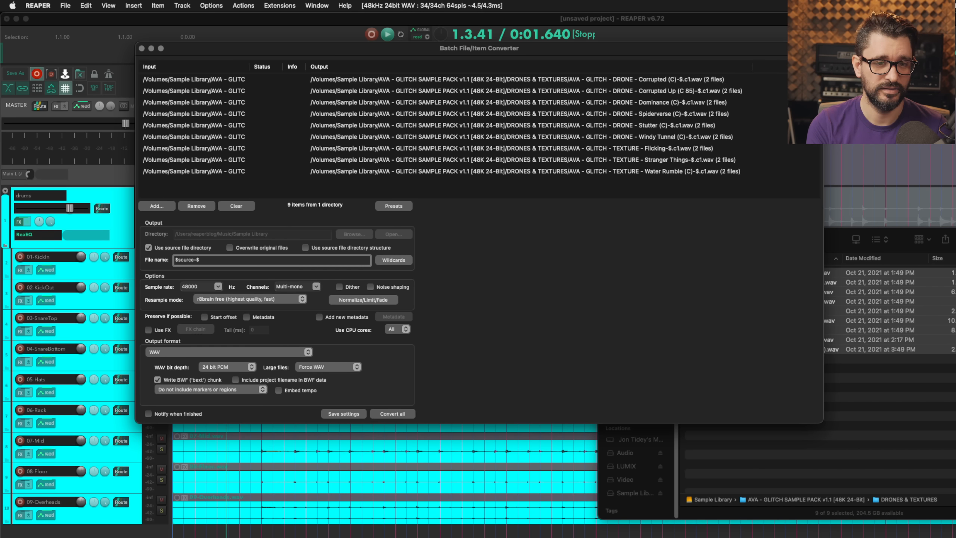
pyautogui.write('chid')
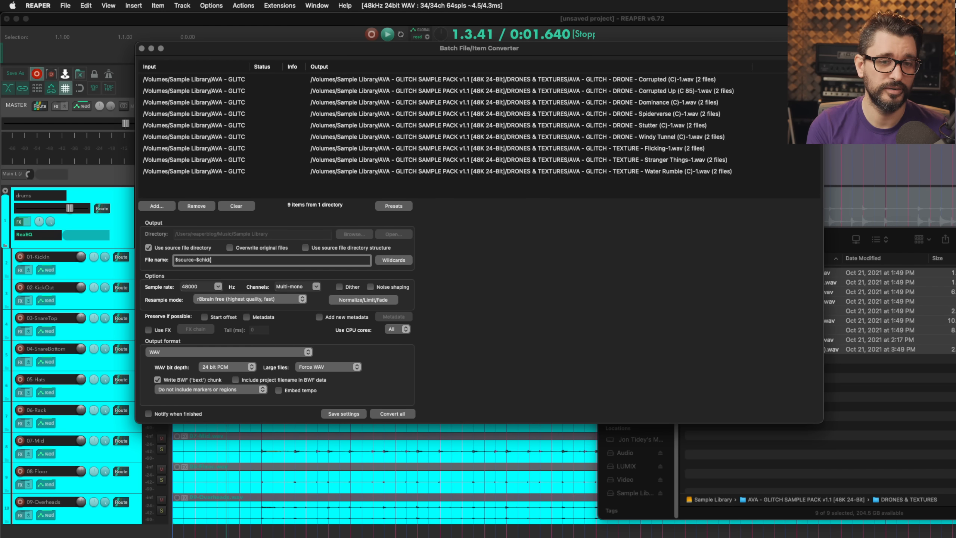
pyautogui.write('(L')
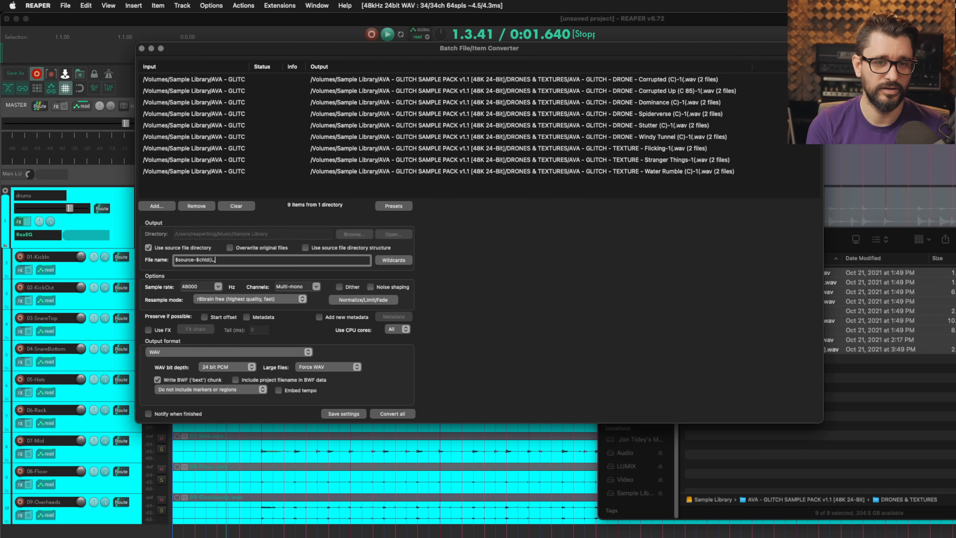
pyautogui.write(',R')
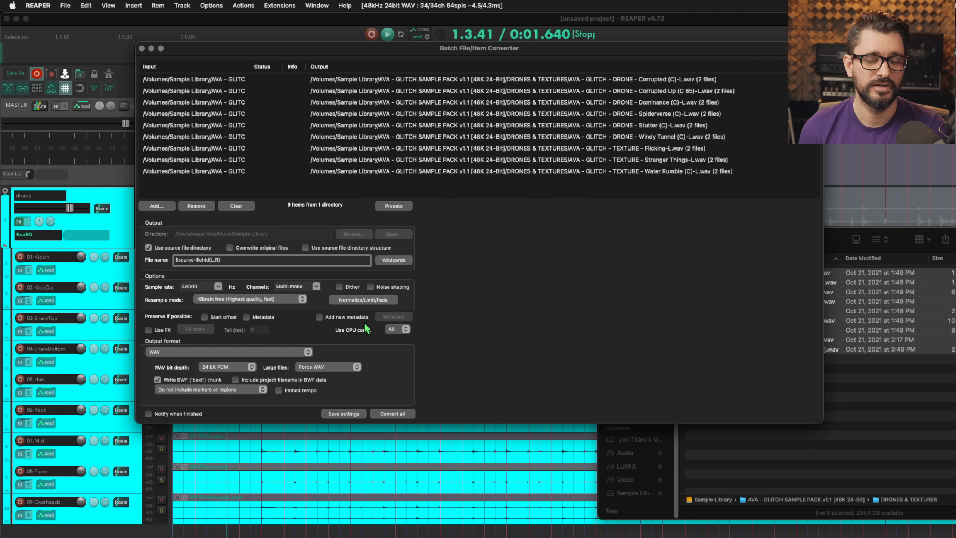
pyautogui.click(393, 412)
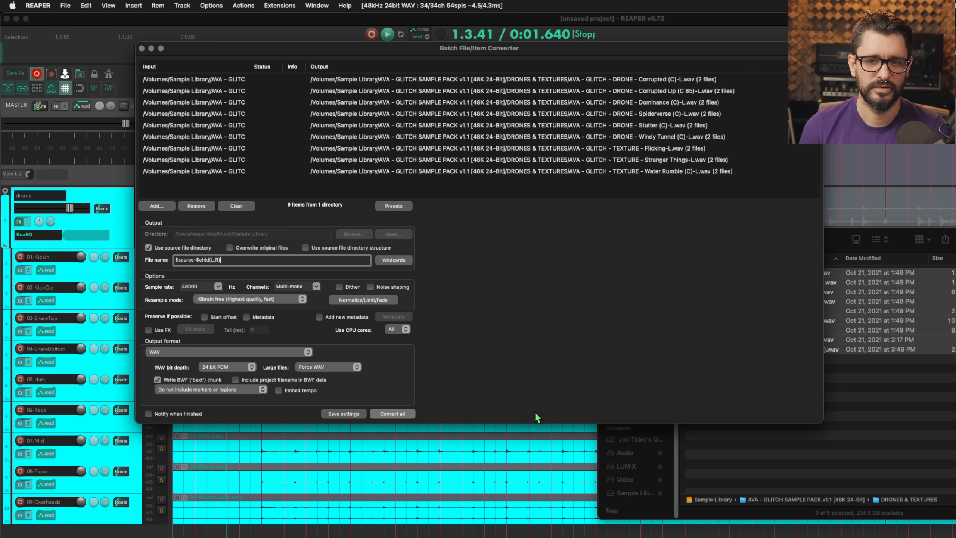
# Sort the DRONES & TEXTURES folder by date modified and examine the newly converted L and R files.
pyautogui.moveTo(837, 245); pyautogui.dragTo(437, 99)
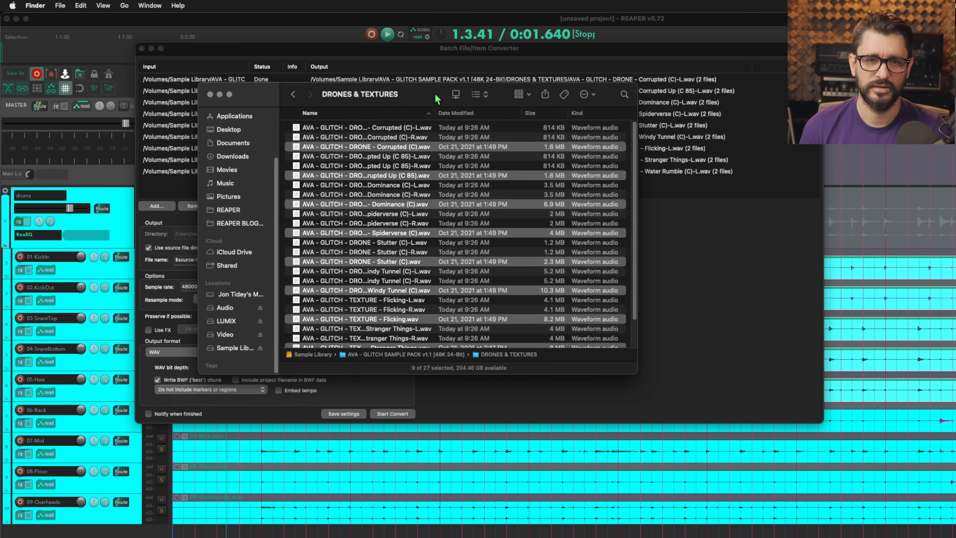
pyautogui.click(472, 113)
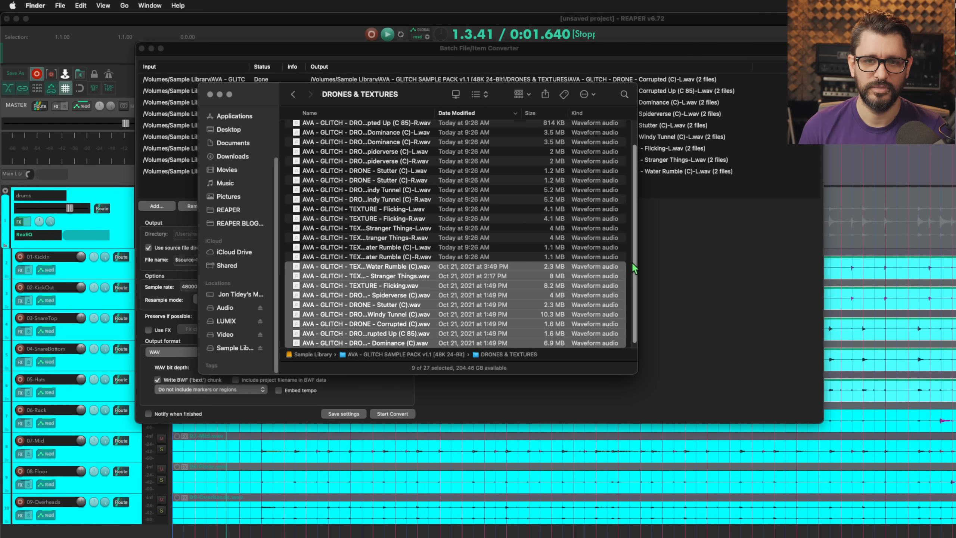
pyautogui.scroll(3, 470, 226)
pyautogui.click(425, 137)
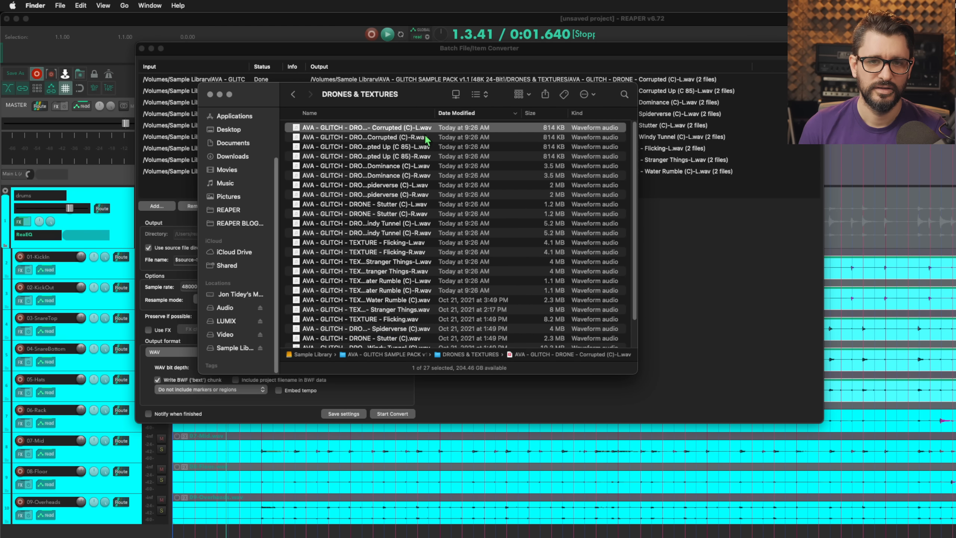
pyautogui.press('Down')
pyautogui.press('Down')
pyautogui.press('Down')
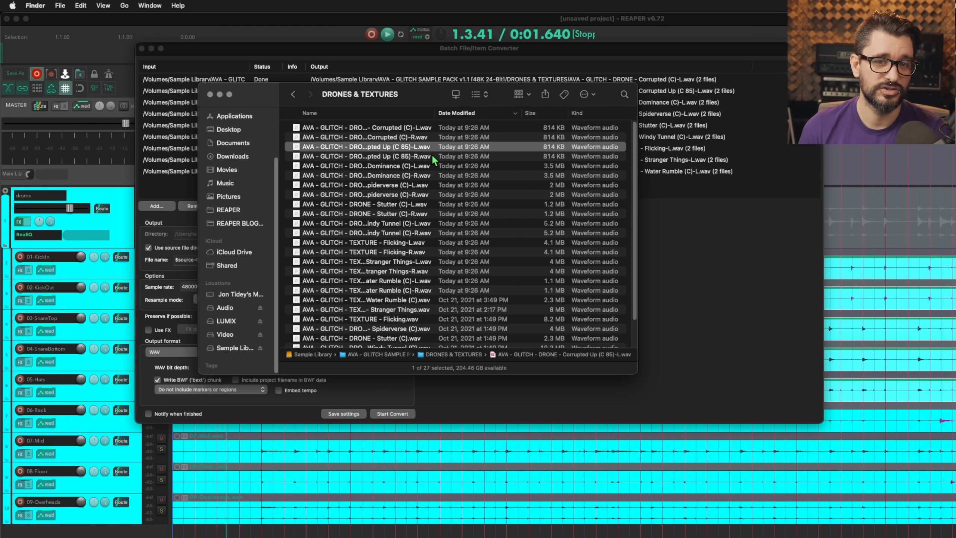
pyautogui.press('Up')
pyautogui.press('Up')
pyautogui.press('Up')
pyautogui.press('Up')
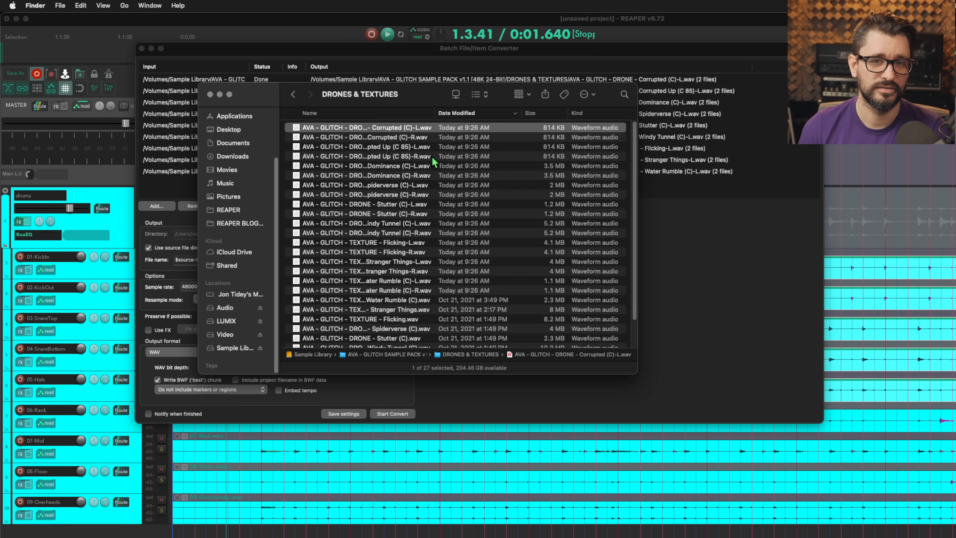
# Delete all the converted L and R files, keeping the original samples, and set the folder window aside.
pyautogui.scroll(-3, 479, 253)
pyautogui.keyDown('shift'); pyautogui.click(478, 252); pyautogui.keyUp('shift')
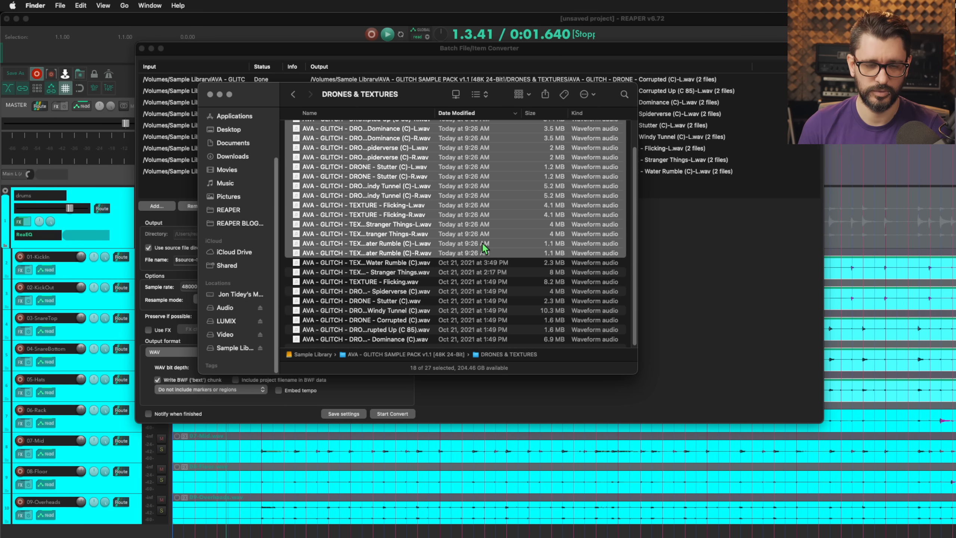
pyautogui.press('super+BackSpace')
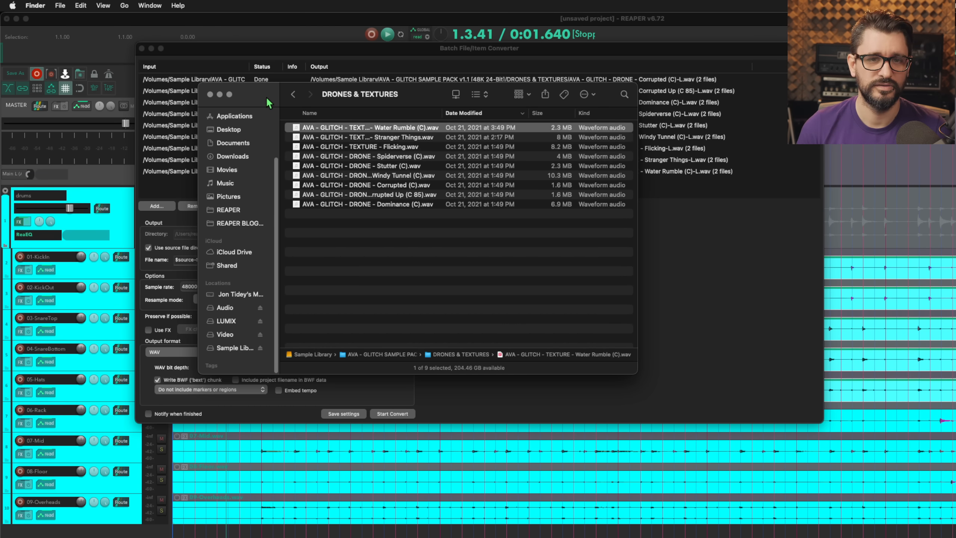
pyautogui.moveTo(254, 99); pyautogui.dragTo(713, 311)
# Set the converter's file name to $source-$chid(Lefft,Right) and run the conversion again.
pyautogui.click(214, 260)
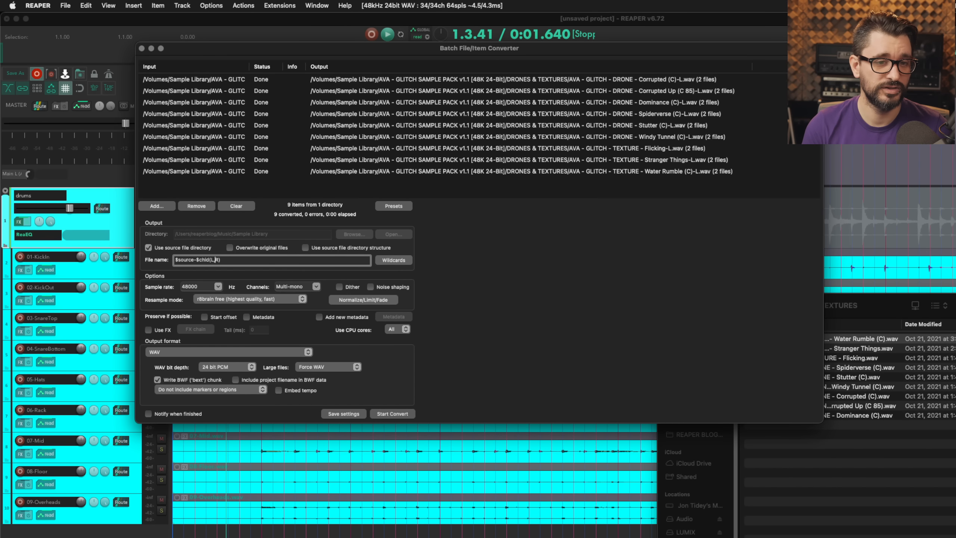
pyautogui.write('efft')
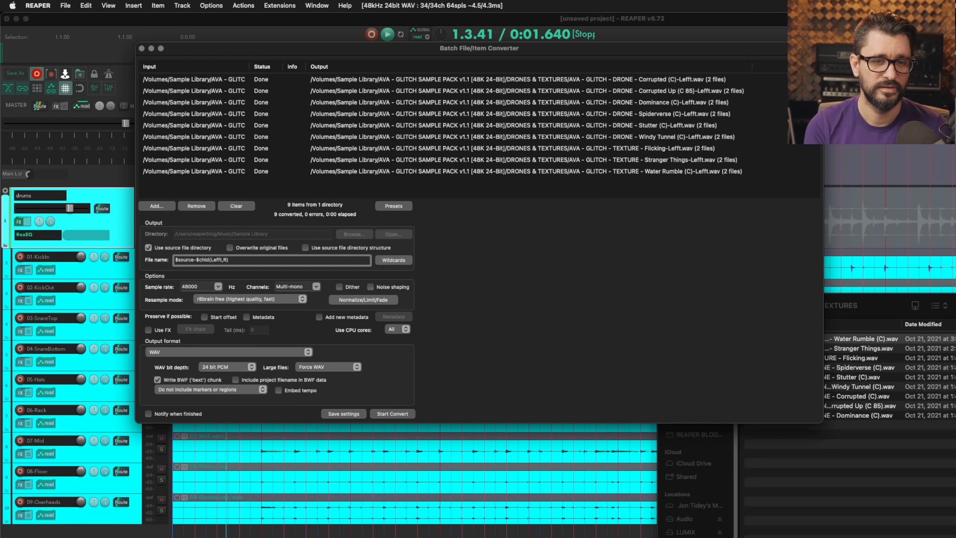
pyautogui.write(',Right')
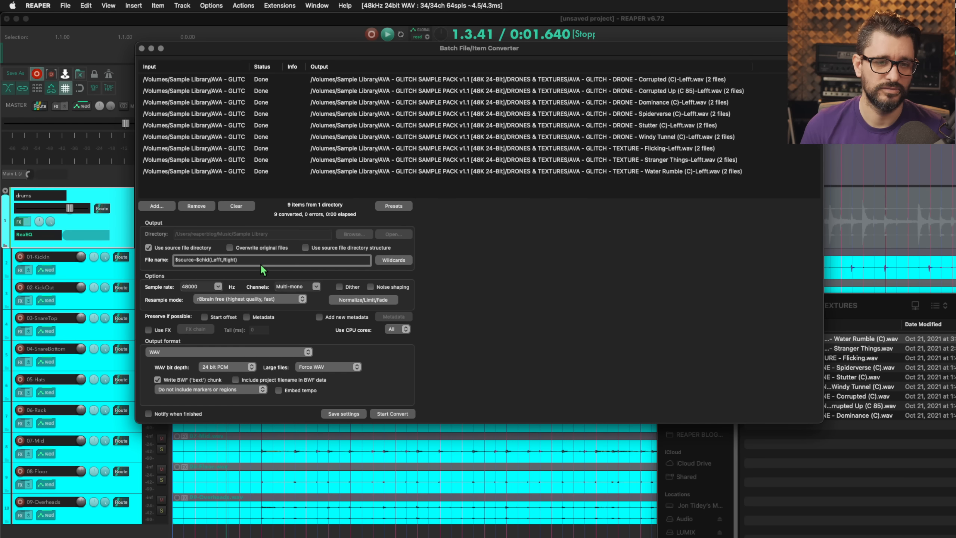
pyautogui.click(440, 292)
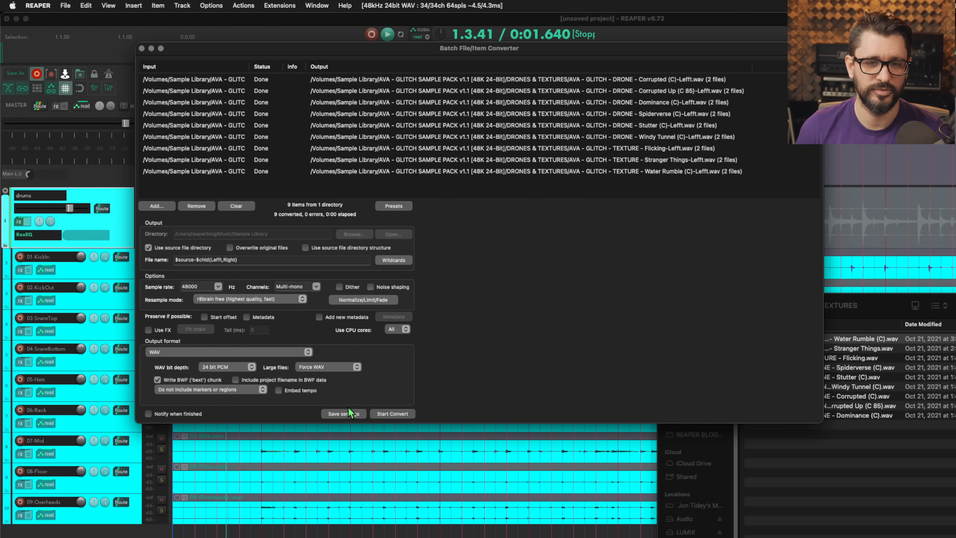
# Examine the converted Lefft and Right files in the DRONES & TEXTURES folder and return to the batch converter.
pyautogui.moveTo(890, 297); pyautogui.dragTo(339, 91)
pyautogui.click(324, 131)
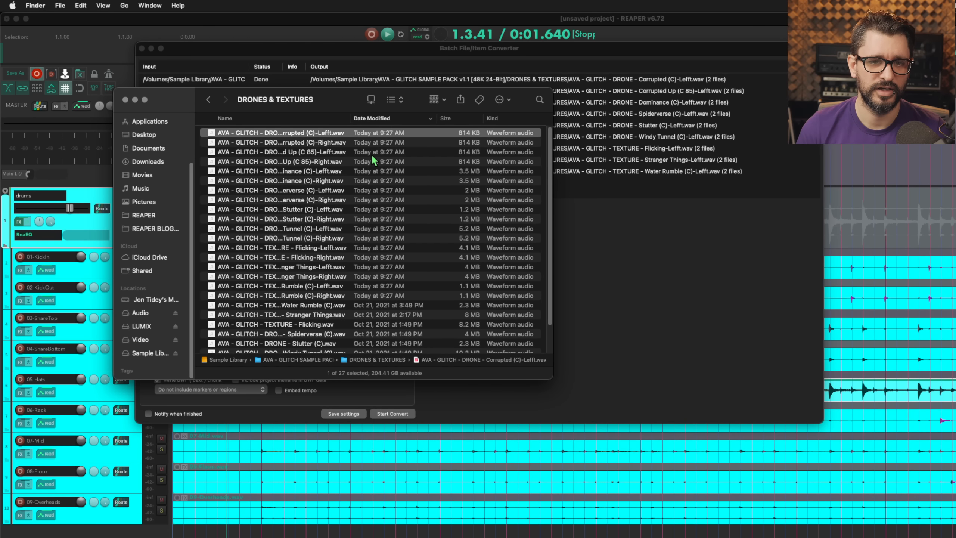
pyautogui.press('Down')
pyautogui.press('Up')
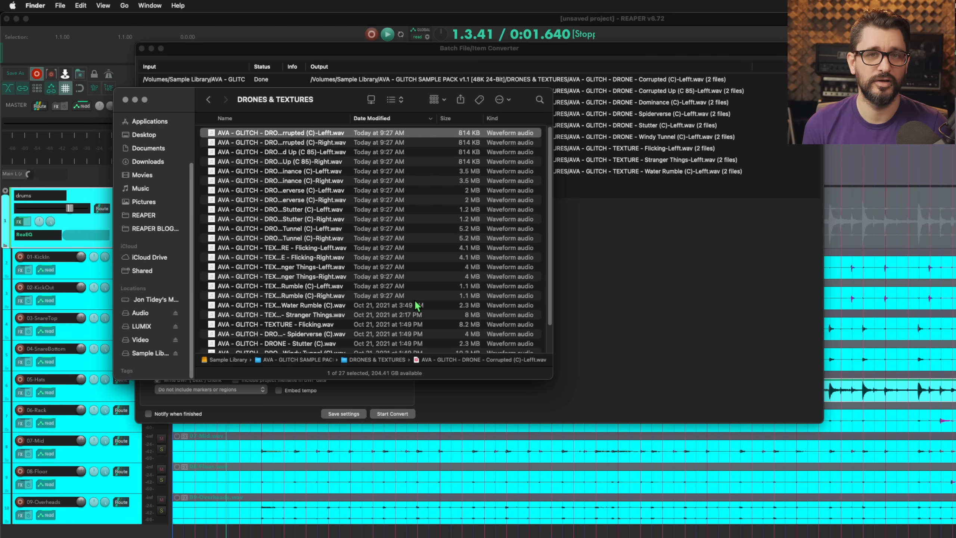
pyautogui.moveTo(180, 95); pyautogui.dragTo(414, 222)
pyautogui.click(428, 210)
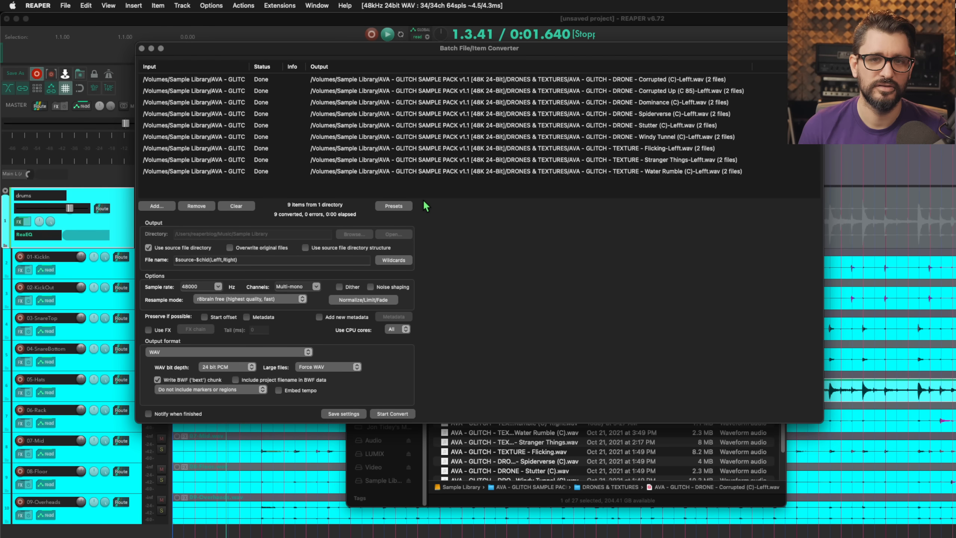
# Open the project's render settings.
pyautogui.click(33, 48)
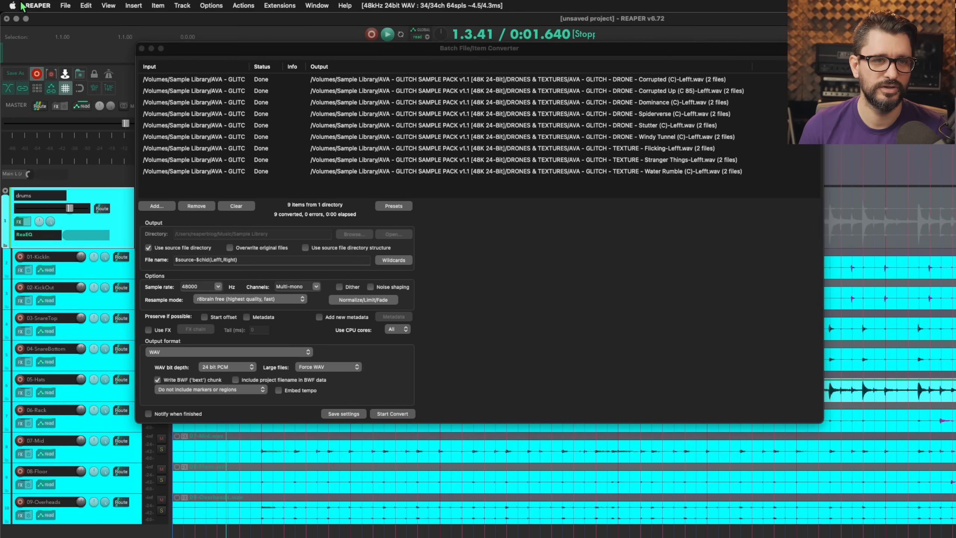
pyautogui.click(65, 5)
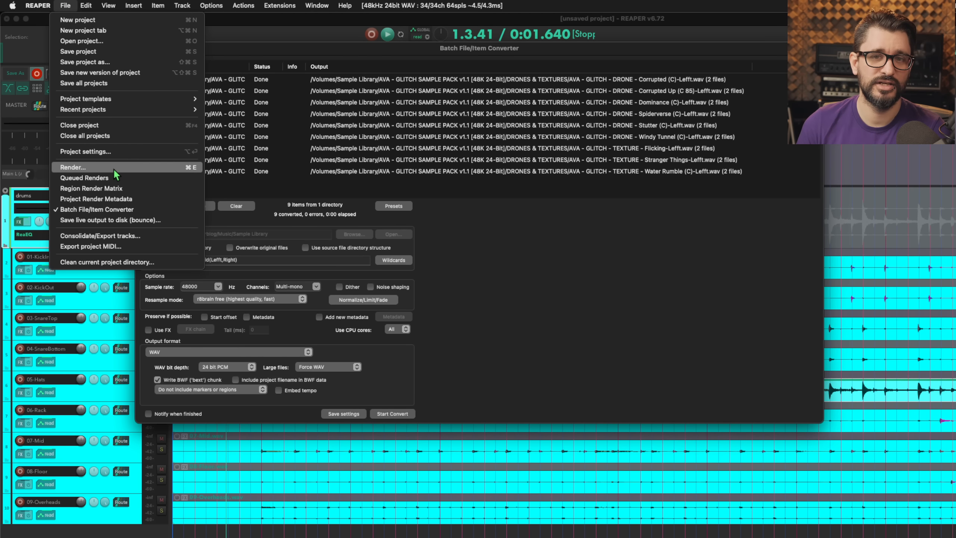
pyautogui.click(113, 168)
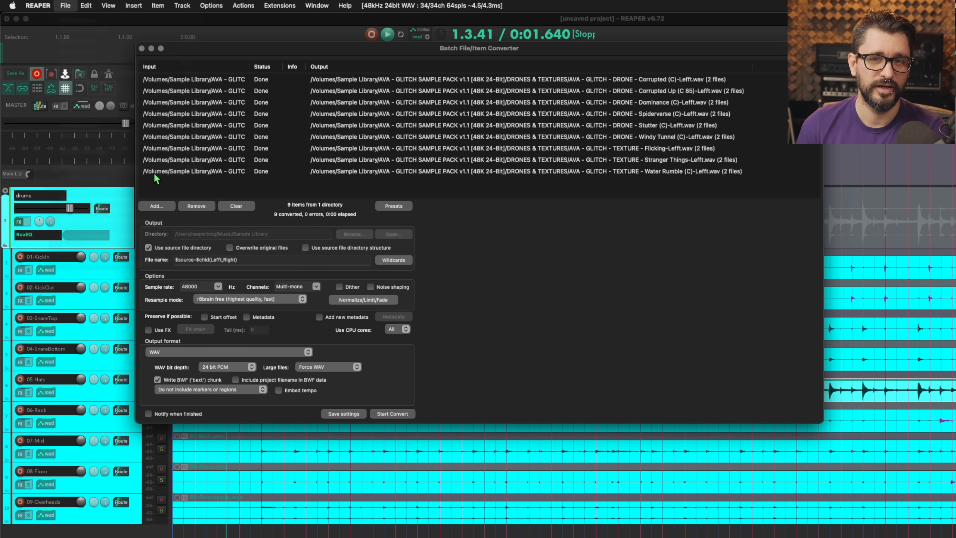
# Check the channel count choices in the render settings and close them without rendering.
pyautogui.moveTo(406, 79); pyautogui.dragTo(365, 61)
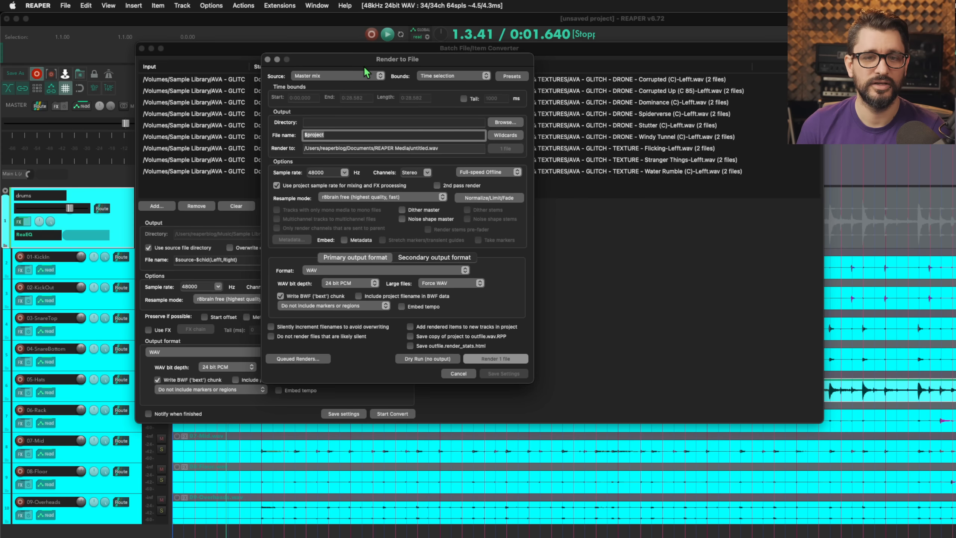
pyautogui.click(426, 172)
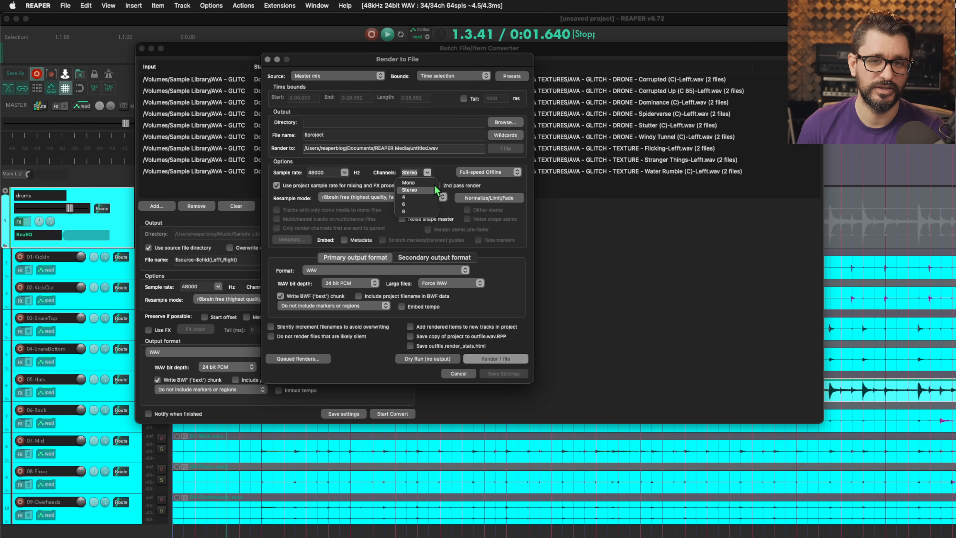
pyautogui.click(445, 179)
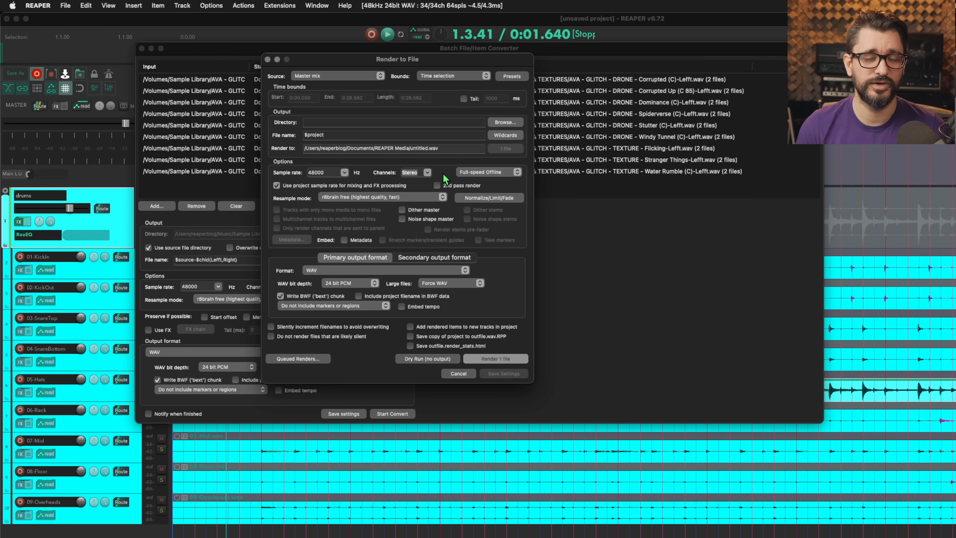
pyautogui.click(466, 375)
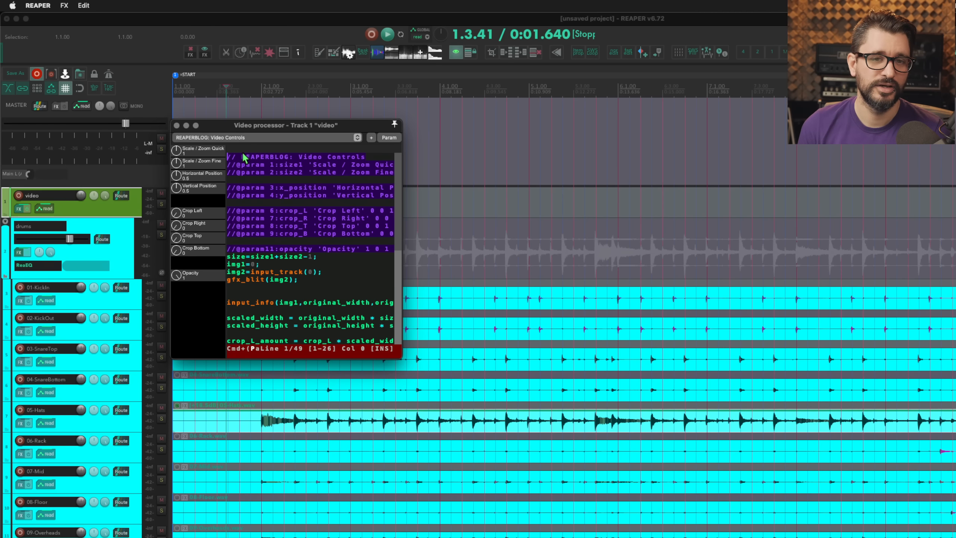
# Shorten the video processor window, scroll through its parameter knobs, and make the window taller again.
pyautogui.moveTo(268, 130); pyautogui.dragTo(275, 129)
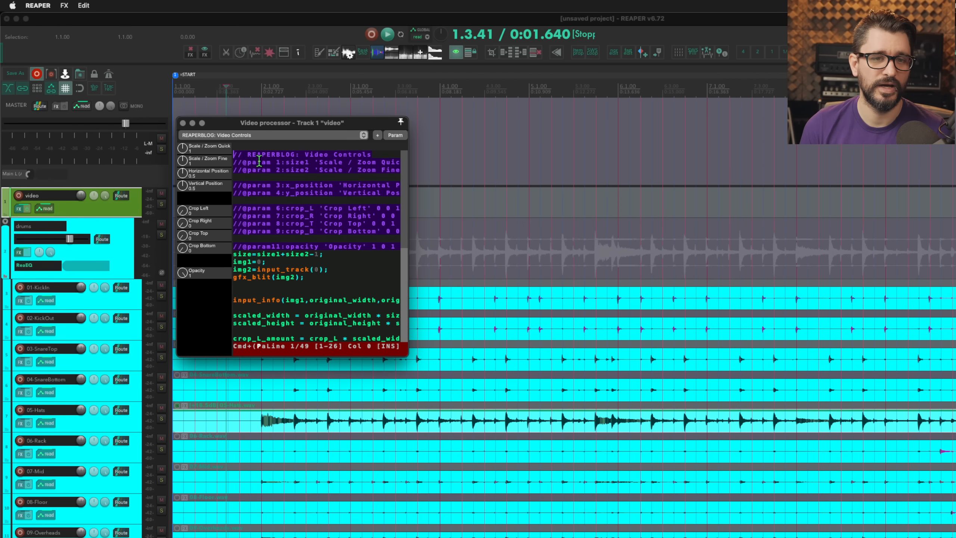
pyautogui.moveTo(259, 162); pyautogui.dragTo(288, 204)
pyautogui.click(288, 207)
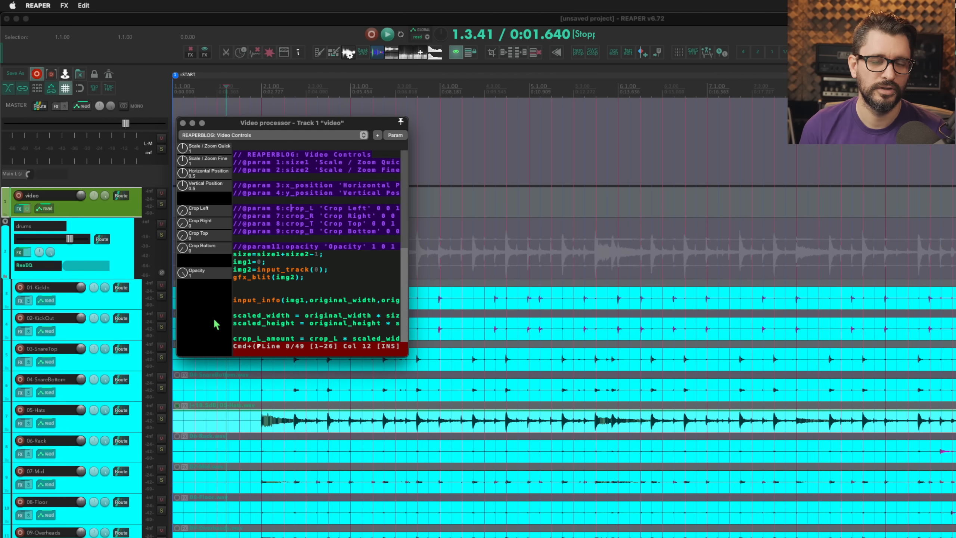
pyautogui.moveTo(221, 357); pyautogui.dragTo(218, 247)
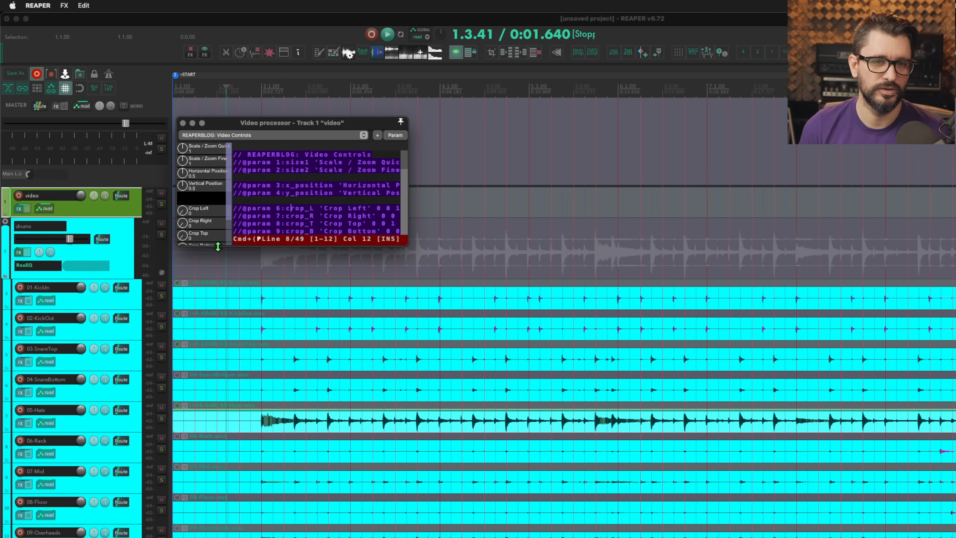
pyautogui.scroll(-3, 230, 165)
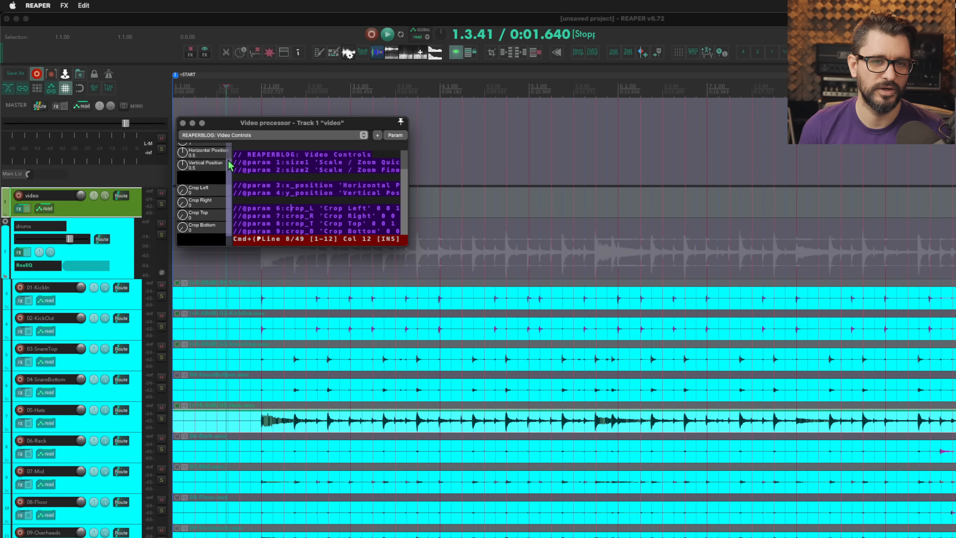
pyautogui.moveTo(224, 247); pyautogui.dragTo(225, 330)
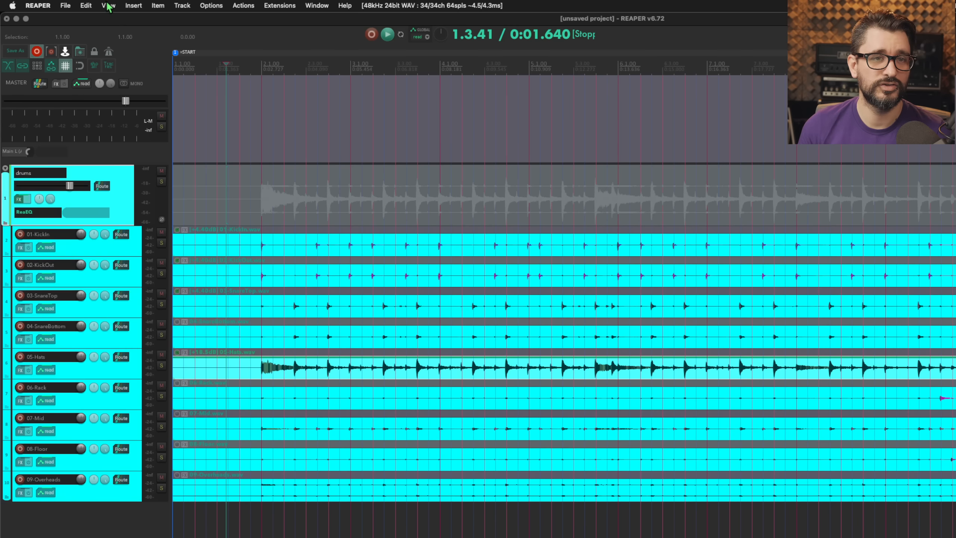
# Open the Track Manager, review its available columns, and collapse and re-expand the drums folder there.
pyautogui.click(108, 5)
pyautogui.click(158, 188)
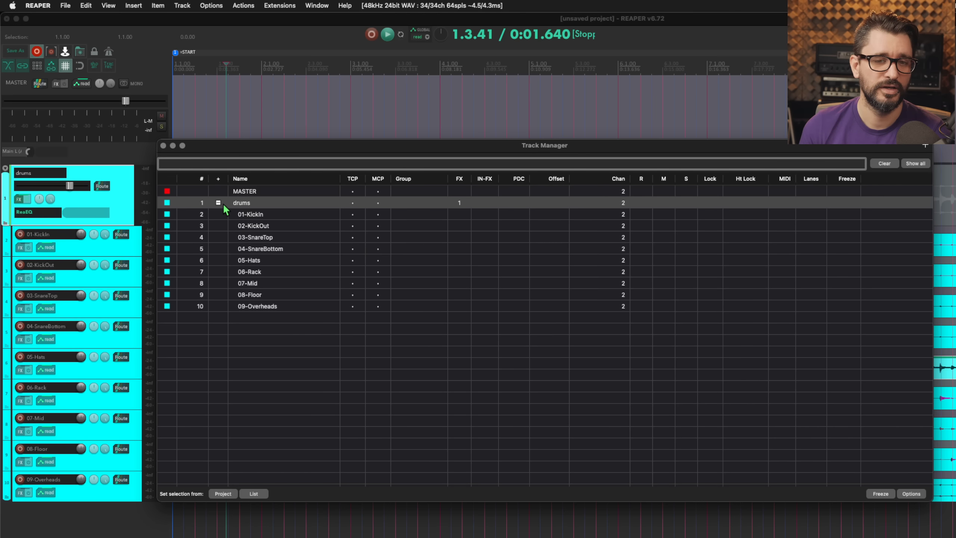
pyautogui.rightClick(221, 177)
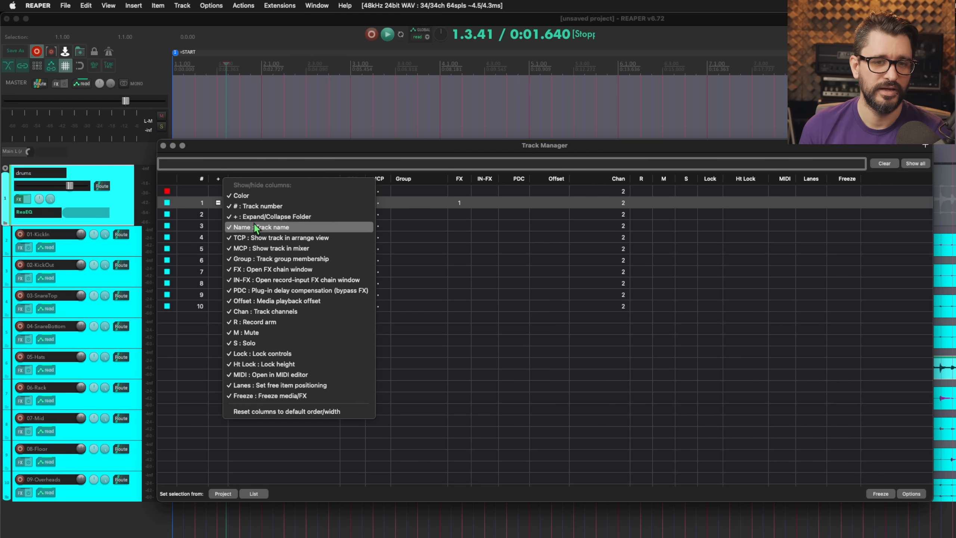
pyautogui.click(216, 174)
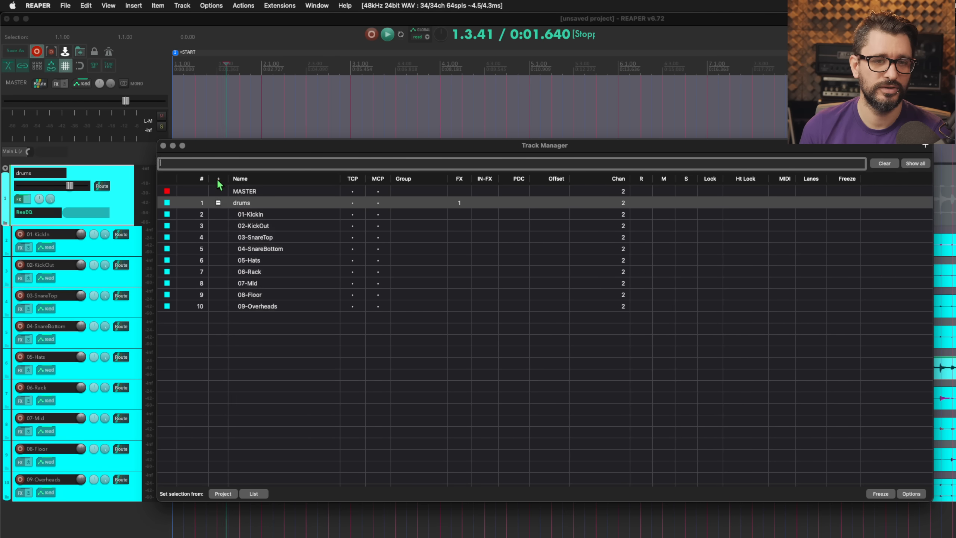
pyautogui.click(218, 203)
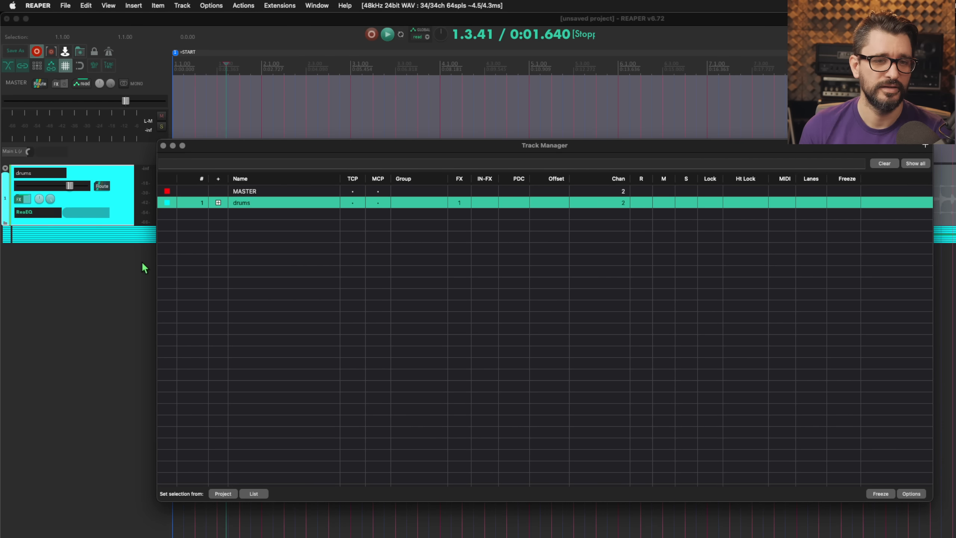
pyautogui.click(218, 203)
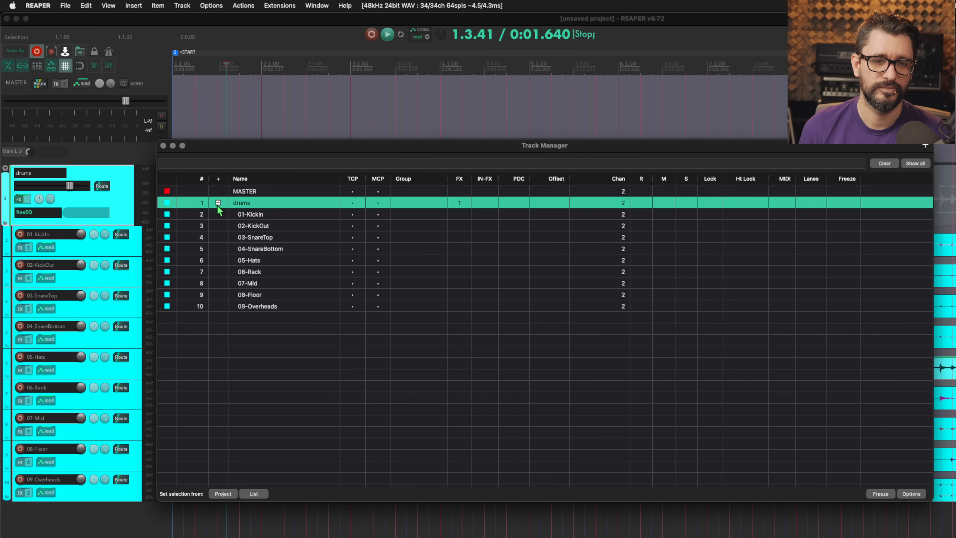
pyautogui.rightClick(417, 180)
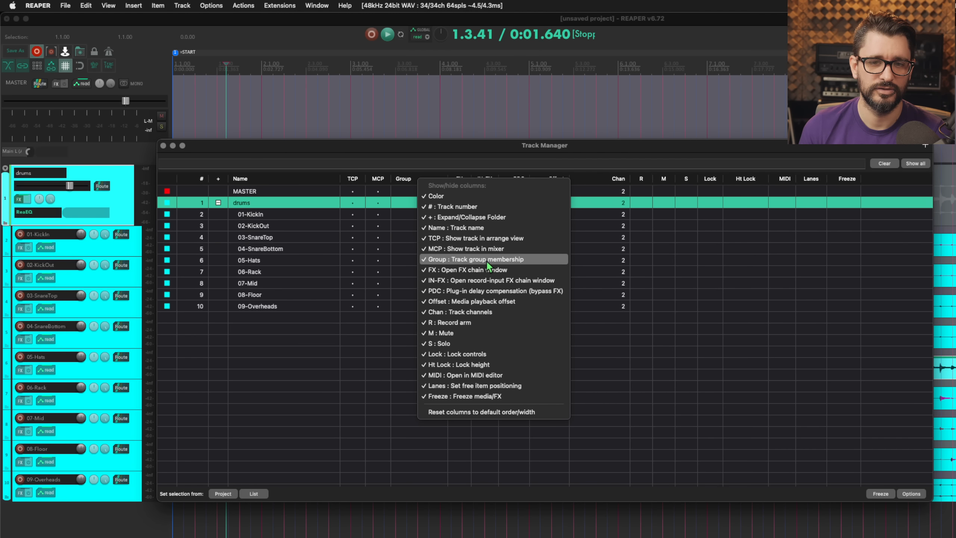
pyautogui.click(373, 259)
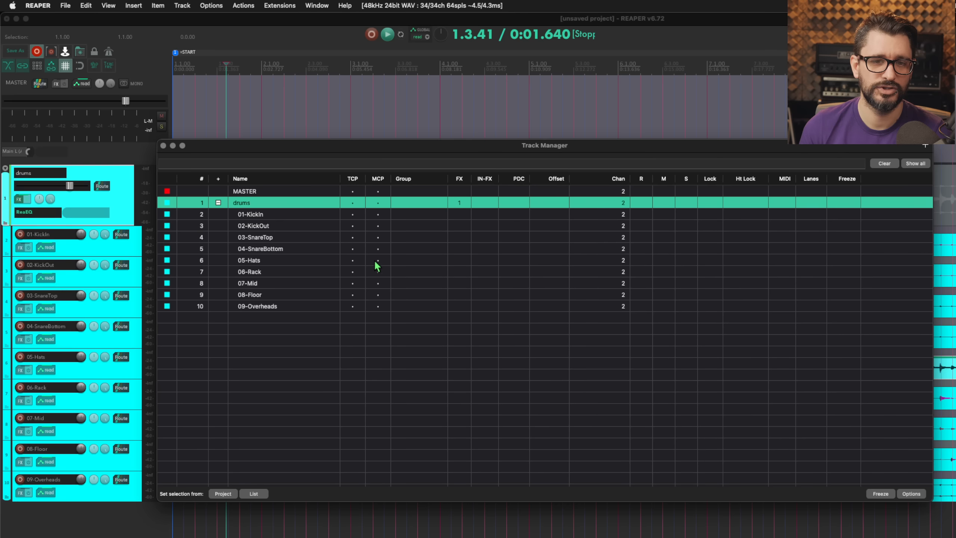
# Add tracks 01-KickIn through 09-Overheads to Group 1 as Volume Lead and Volume Follow from the Track Manager.
pyautogui.click(230, 214)
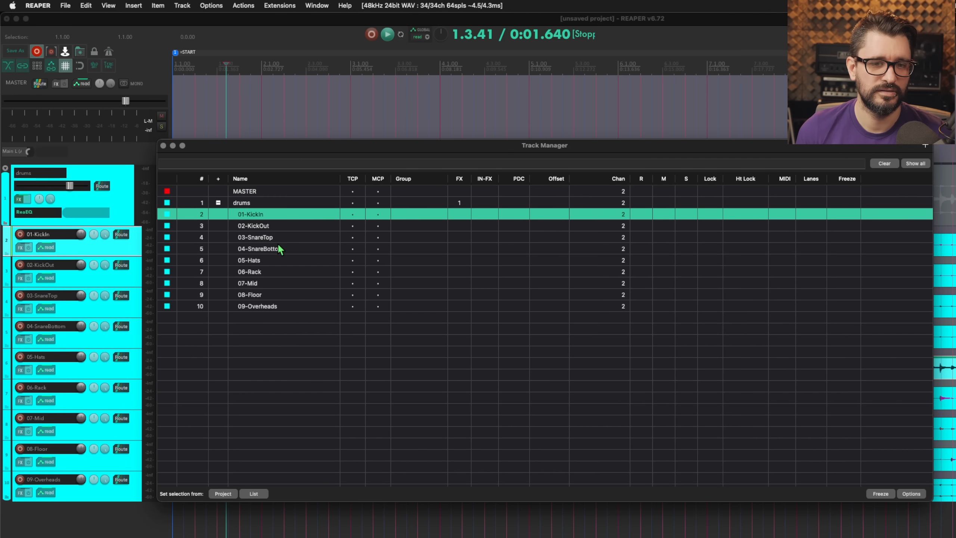
pyautogui.keyDown('shift'); pyautogui.click(295, 309); pyautogui.keyUp('shift')
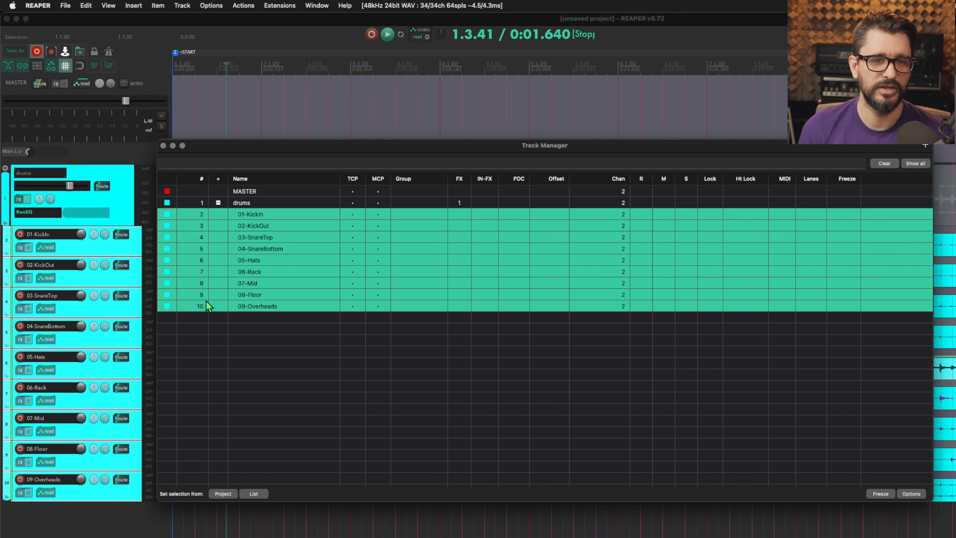
pyautogui.click(405, 216)
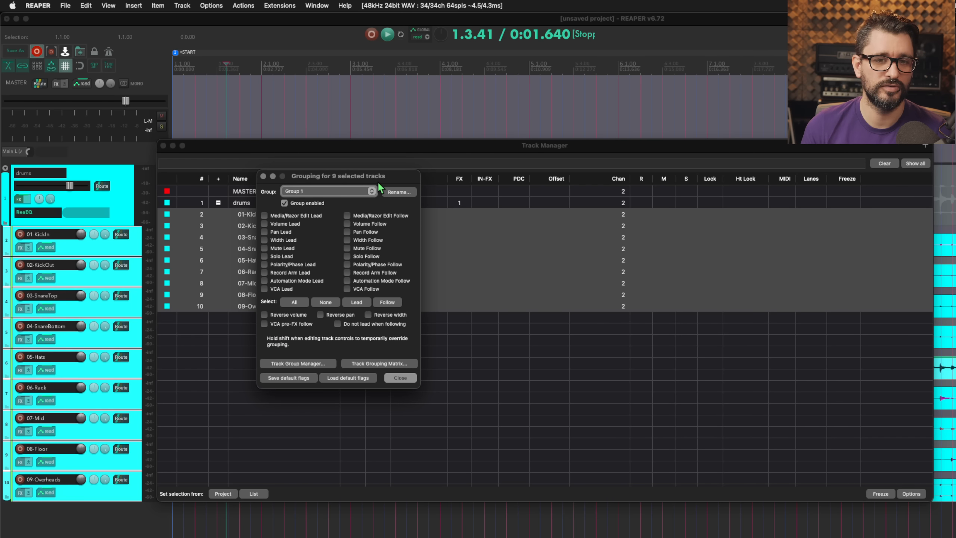
pyautogui.click(287, 224)
pyautogui.click(346, 223)
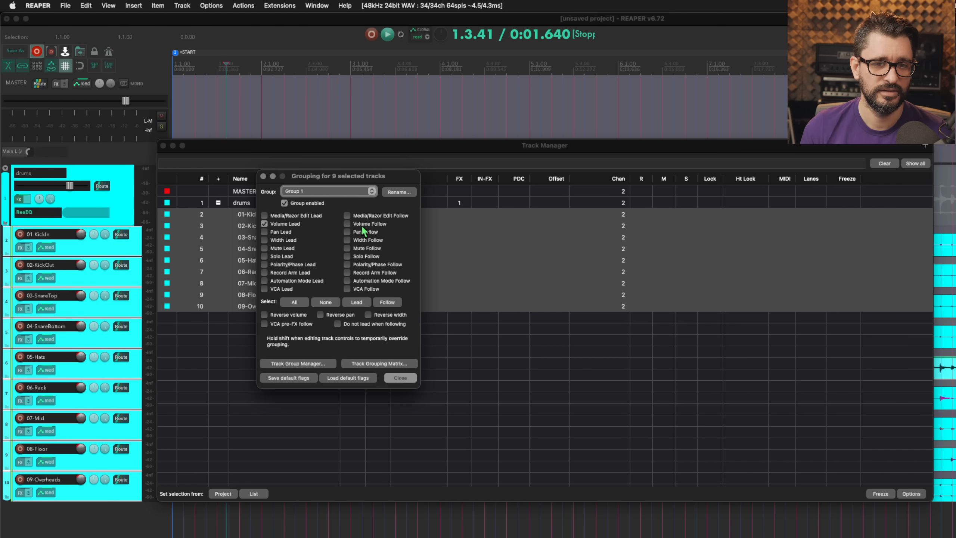
pyautogui.click(399, 378)
pyautogui.click(118, 190)
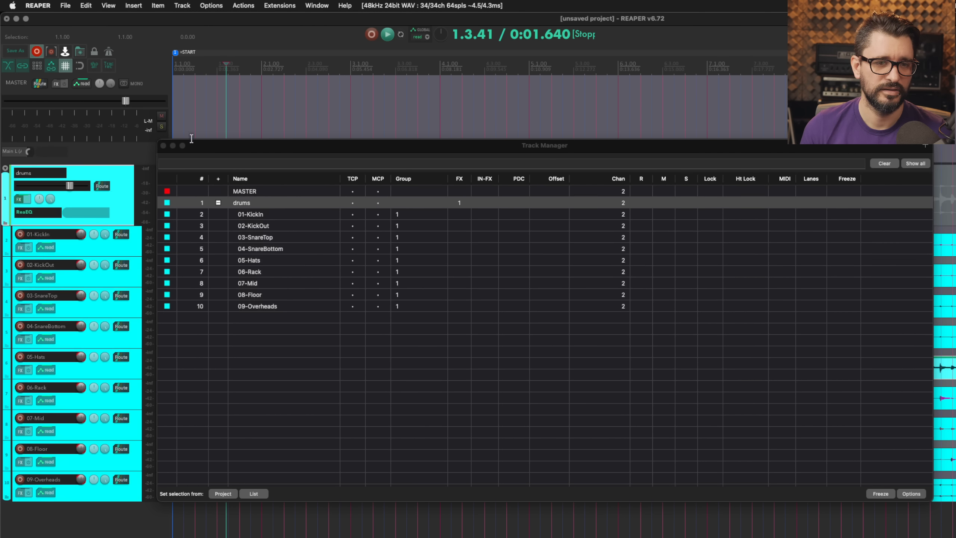
# Clear Volume Lead and Volume Follow in Group 1 for the nine drum tracks.
pyautogui.moveTo(202, 149); pyautogui.dragTo(403, 149)
pyautogui.click(75, 242)
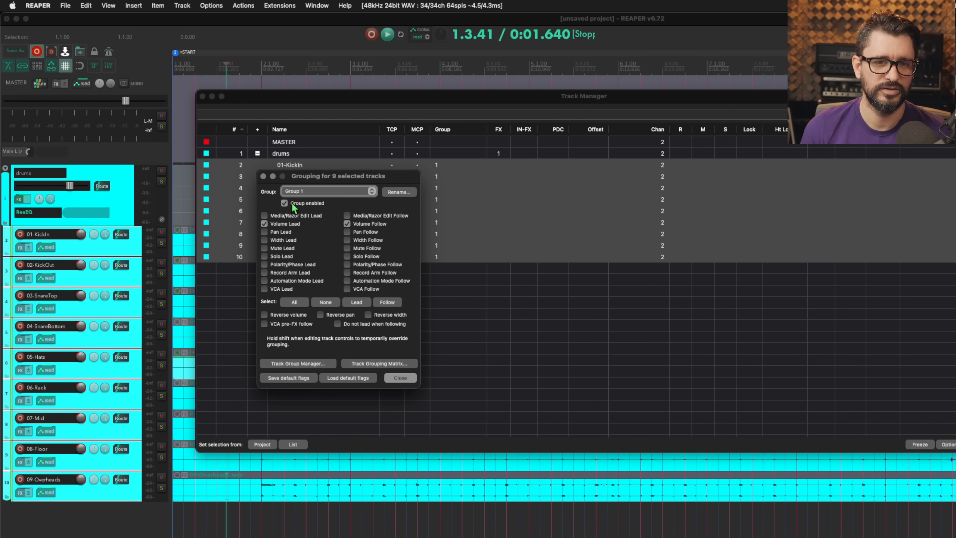
pyautogui.click(296, 224)
pyautogui.click(376, 225)
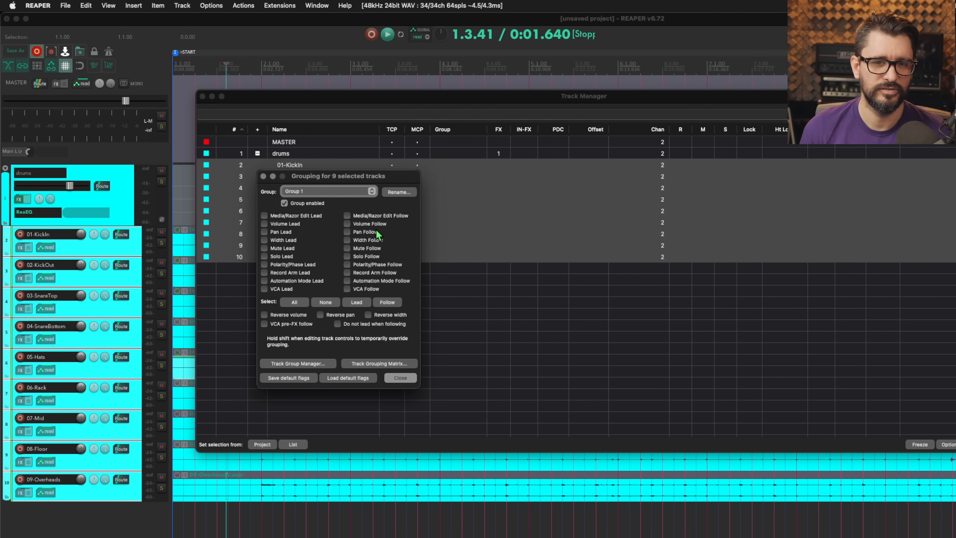
pyautogui.click(405, 378)
pyautogui.click(470, 366)
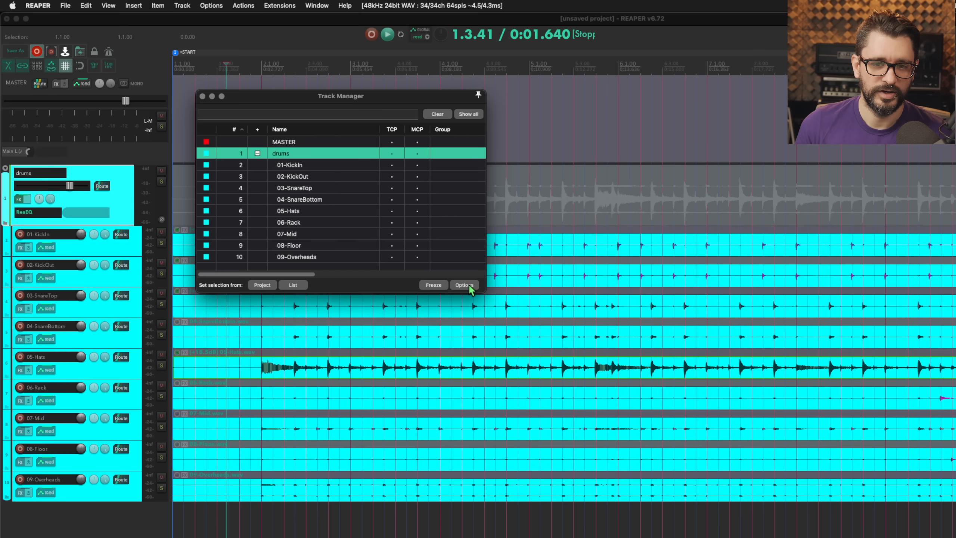
# Review the Track Manager options, and hide the drums folder with its child tracks in the arrange view and show them again.
pyautogui.click(465, 285)
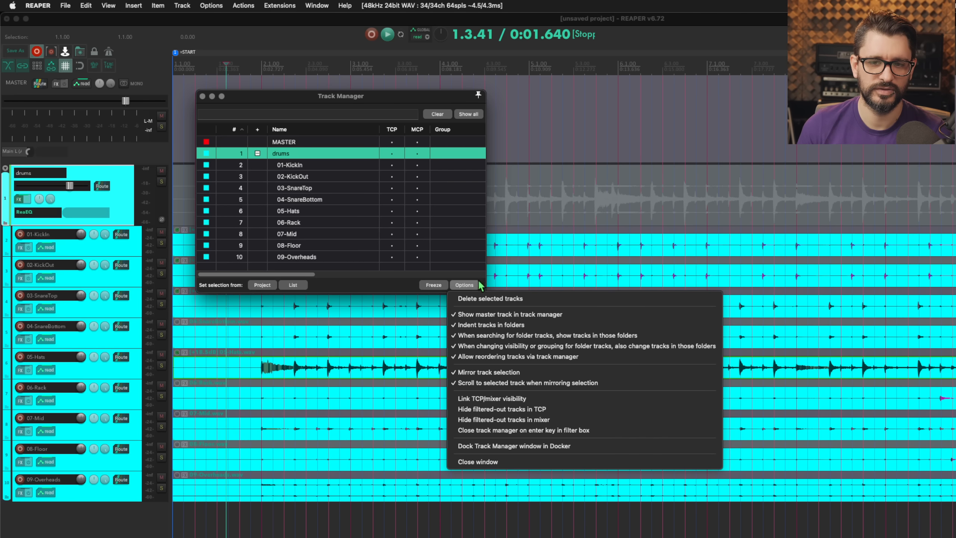
pyautogui.click(395, 282)
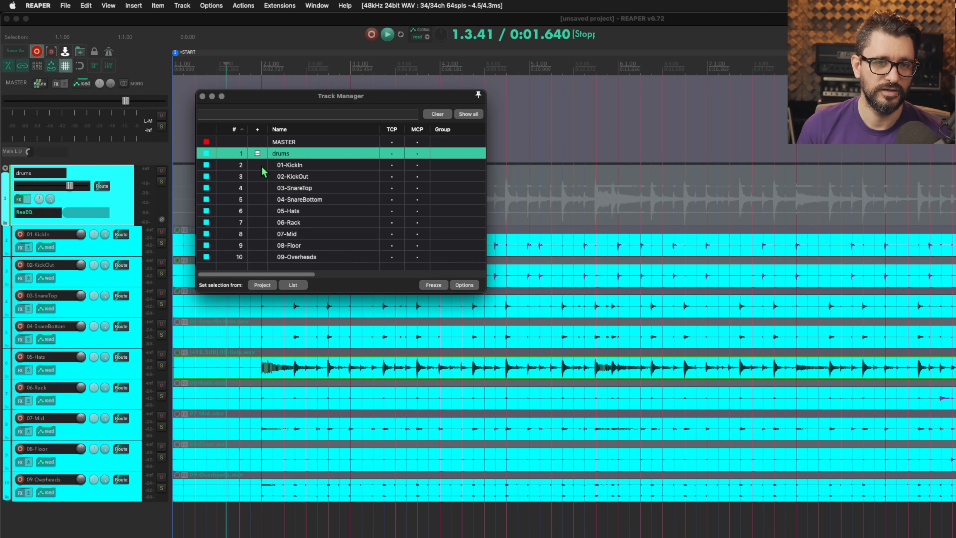
pyautogui.click(393, 154)
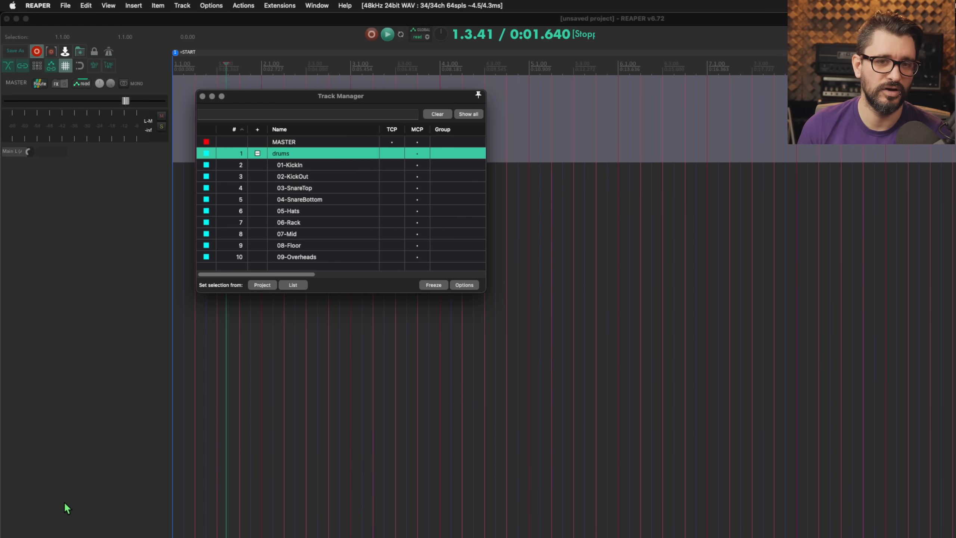
pyautogui.click(392, 154)
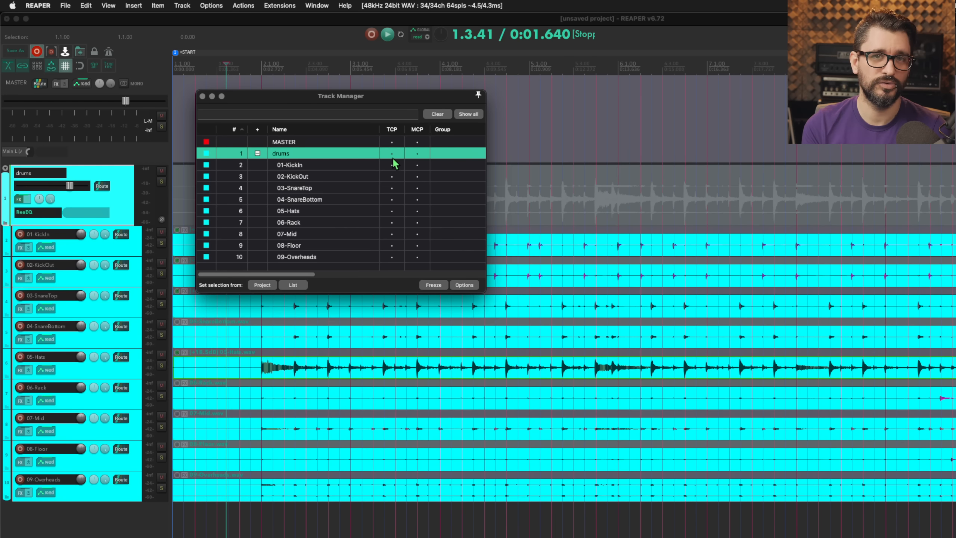
# Turn off changing child tracks with folder visibility or grouping, test it by hiding and showing only the drums track, and close the Track Manager.
pyautogui.click(468, 285)
pyautogui.click(493, 346)
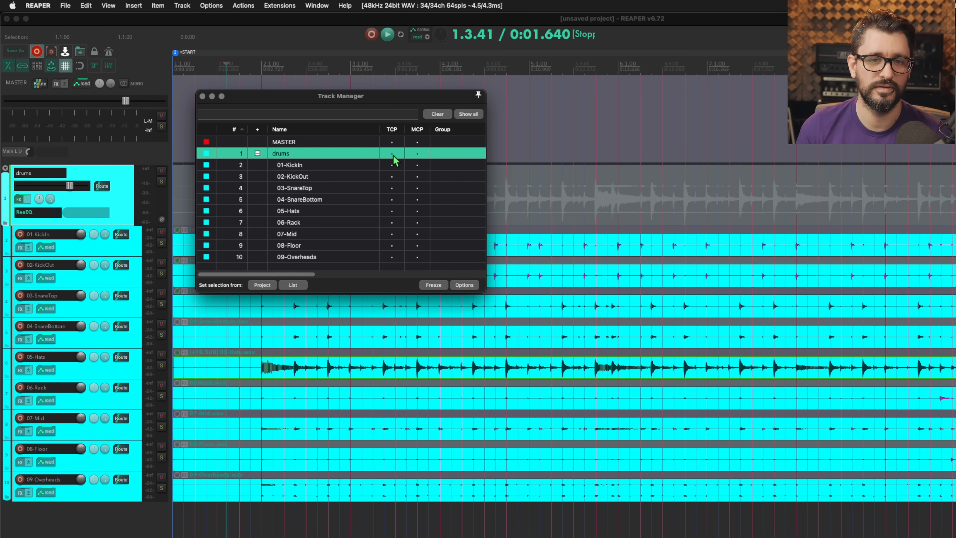
pyautogui.click(398, 155)
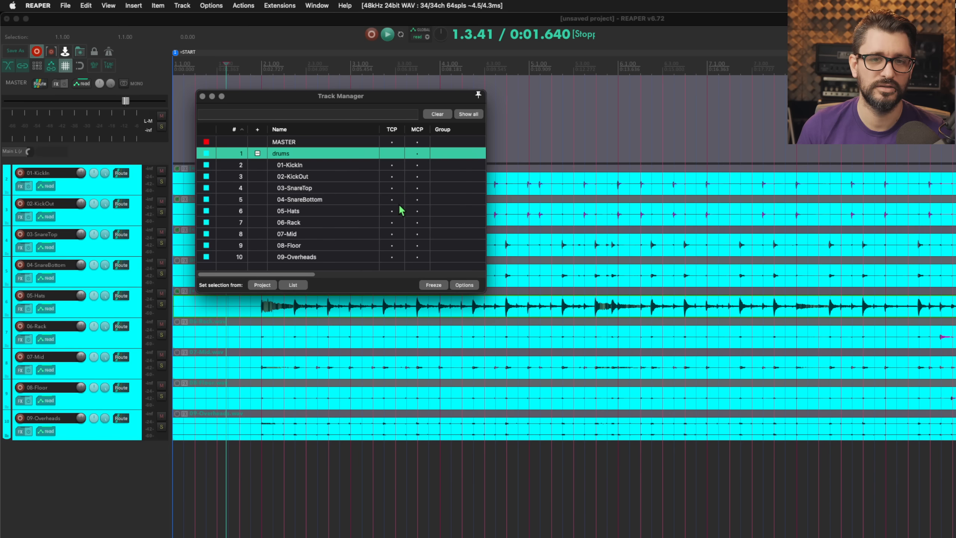
pyautogui.click(395, 154)
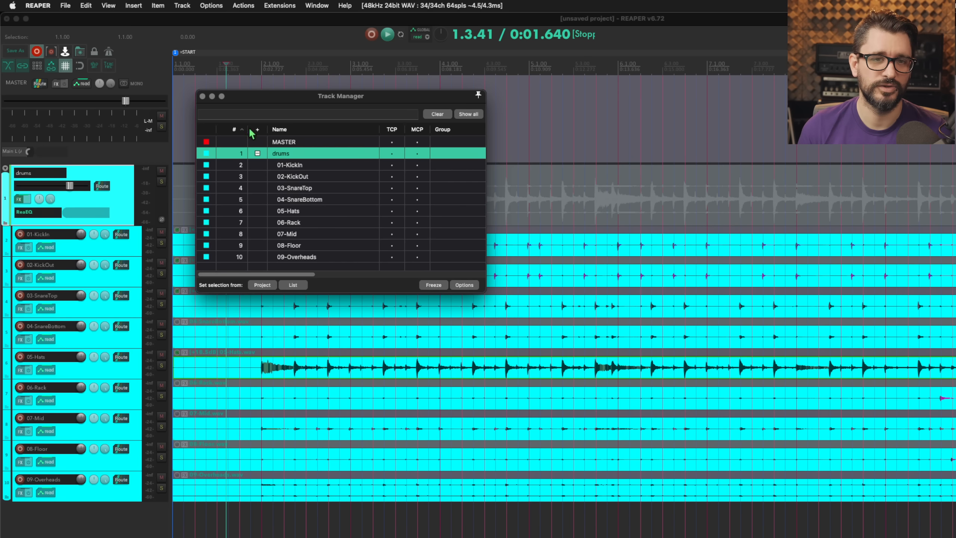
pyautogui.click(202, 95)
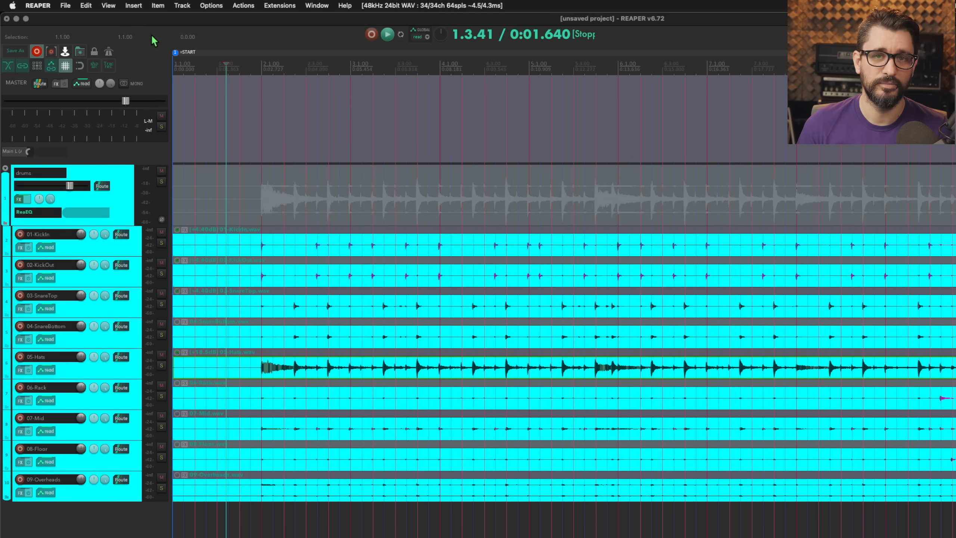
# Open the Track Group Manager, move it clear of the tracks, and bring up the Track Grouping Matrix.
pyautogui.click(103, 6)
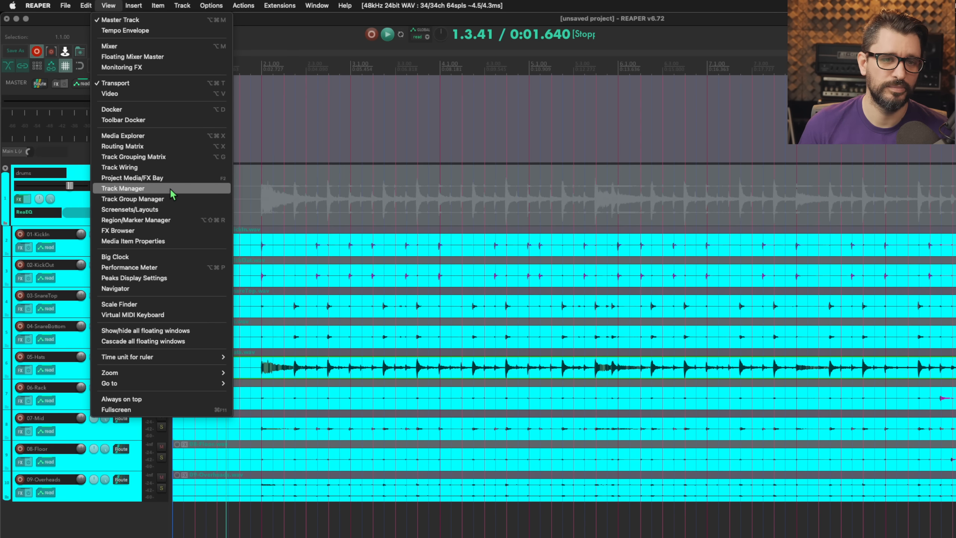
pyautogui.click(174, 200)
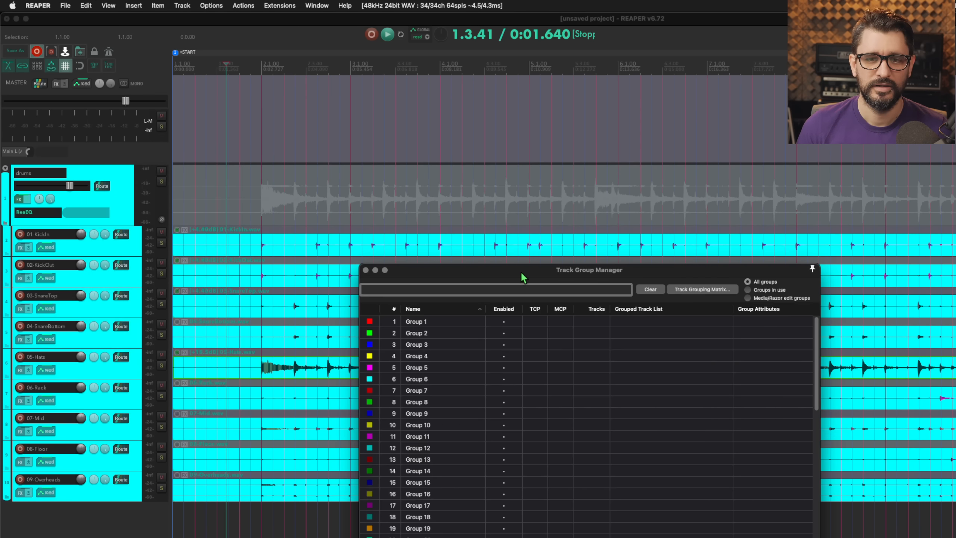
pyautogui.moveTo(521, 274); pyautogui.dragTo(296, 42)
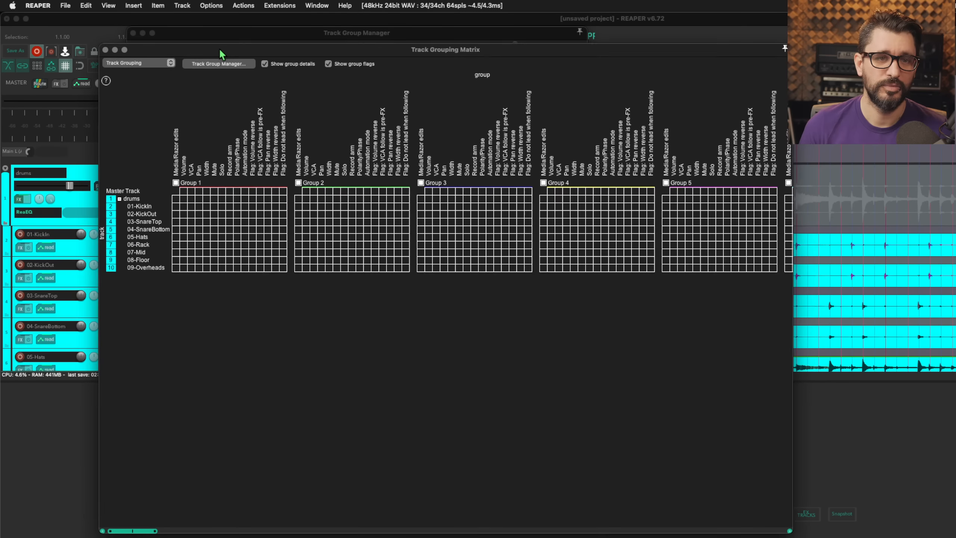
# Move the Track Grouping Matrix to uncover the Track Group Manager, and close the matrix.
pyautogui.moveTo(220, 49); pyautogui.dragTo(199, 76)
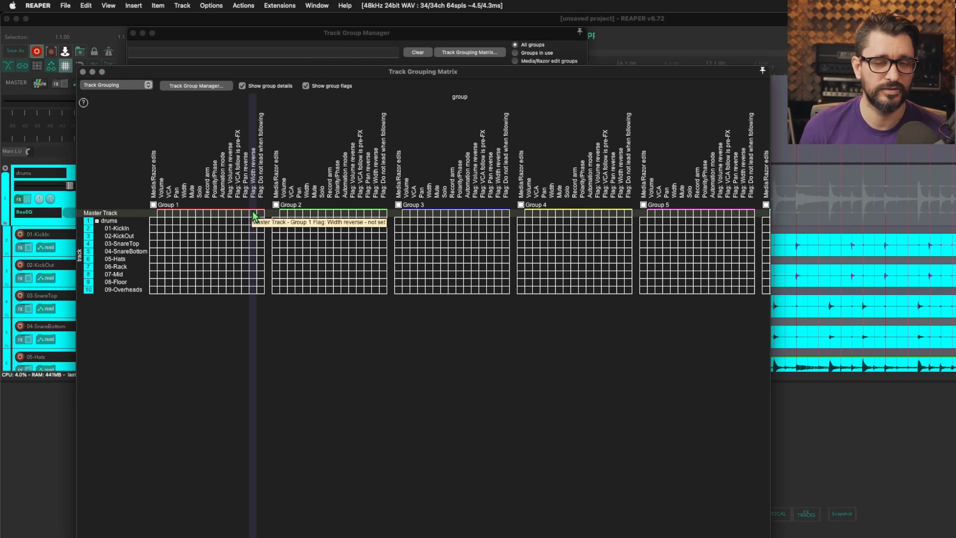
pyautogui.moveTo(257, 71); pyautogui.dragTo(255, 109)
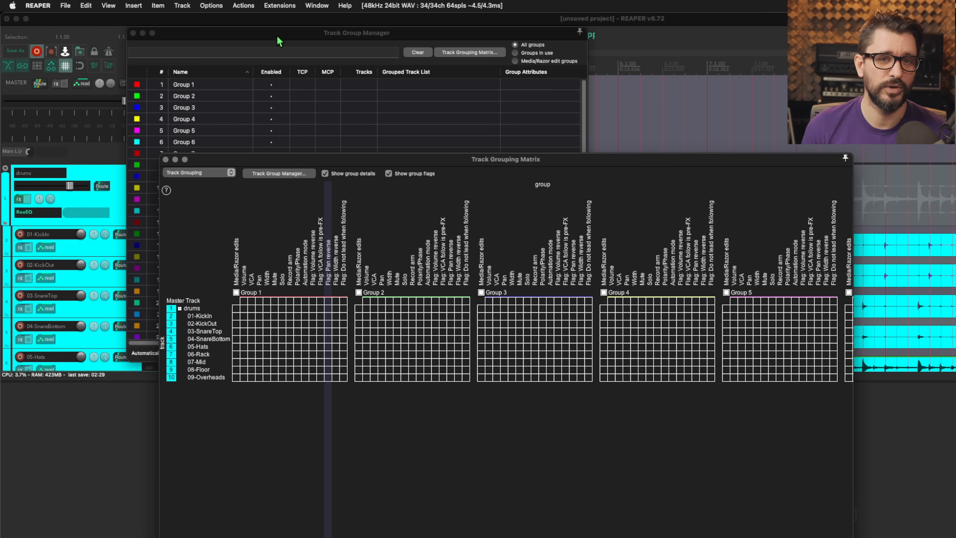
pyautogui.moveTo(279, 41); pyautogui.dragTo(246, 46)
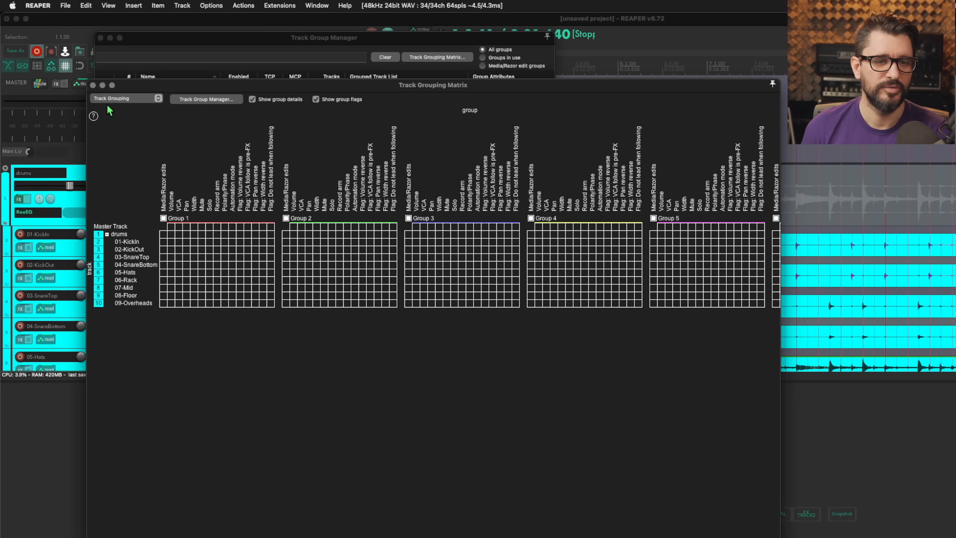
pyautogui.click(92, 85)
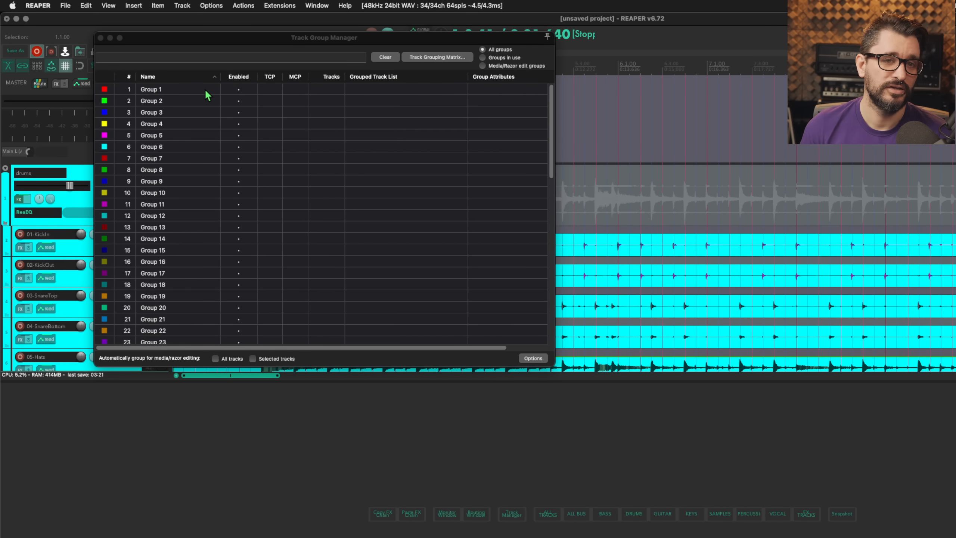
pyautogui.click(213, 53)
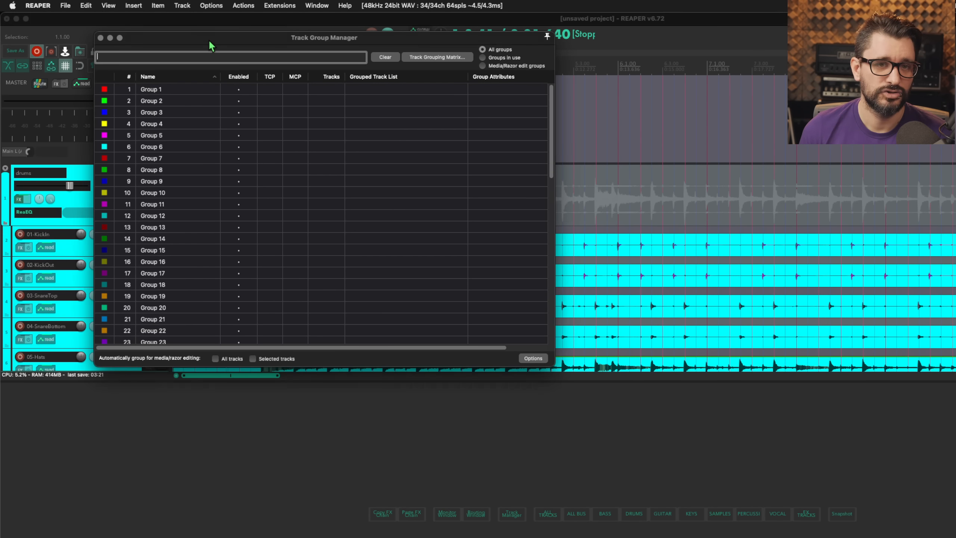
# Rename Group 1 as Drums Main and Group 2 as Toms in the Track Group Manager.
pyautogui.click(183, 92)
pyautogui.click(183, 92)
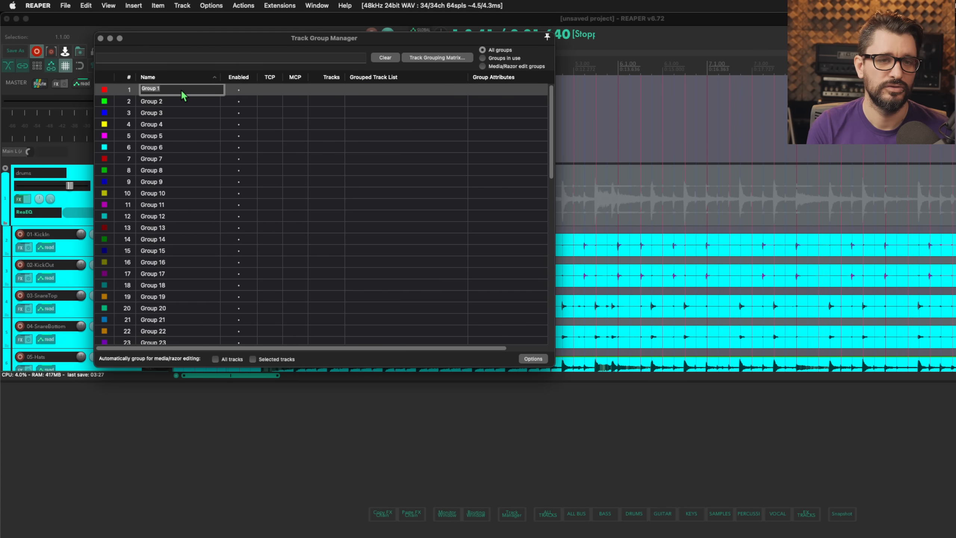
pyautogui.write('Drums Main')
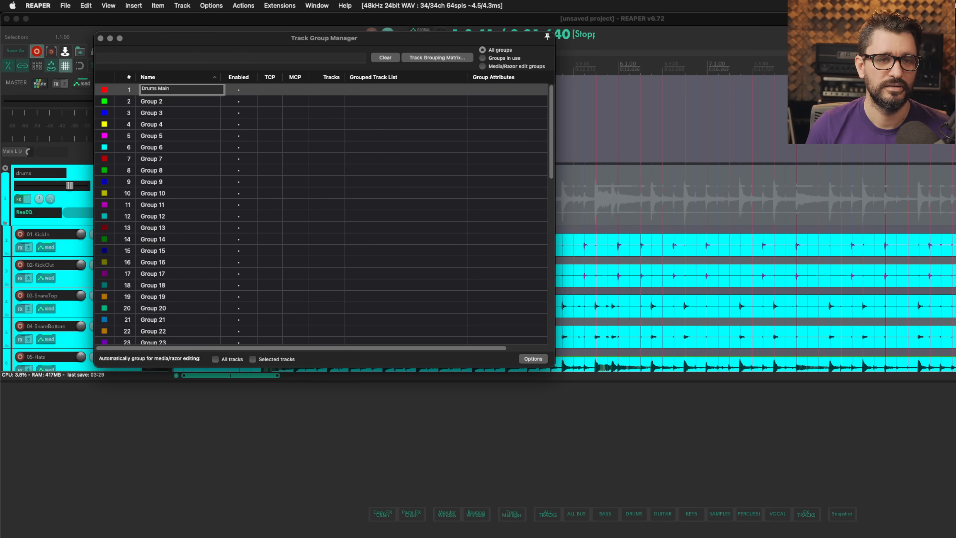
pyautogui.click(171, 101)
pyautogui.click(170, 101)
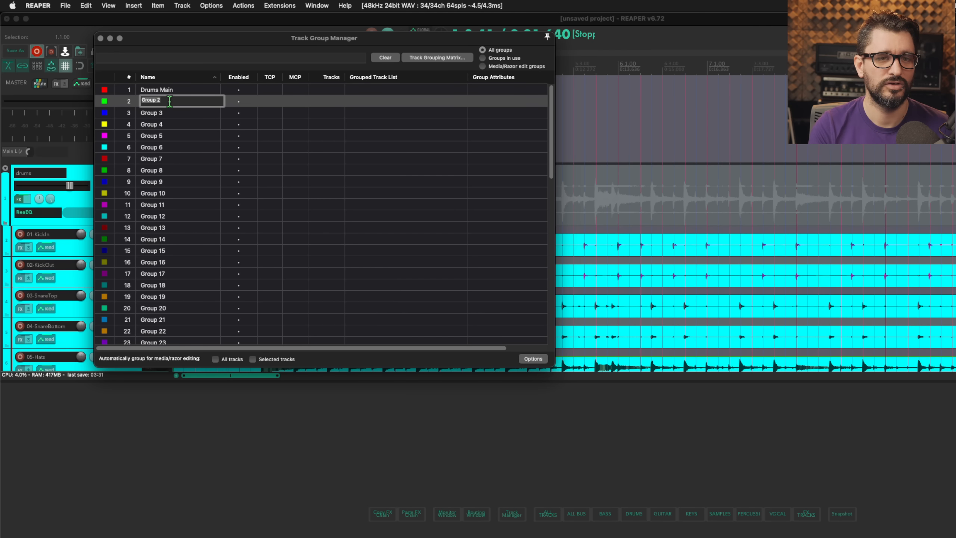
pyautogui.write('Toms')
pyautogui.press('Return')
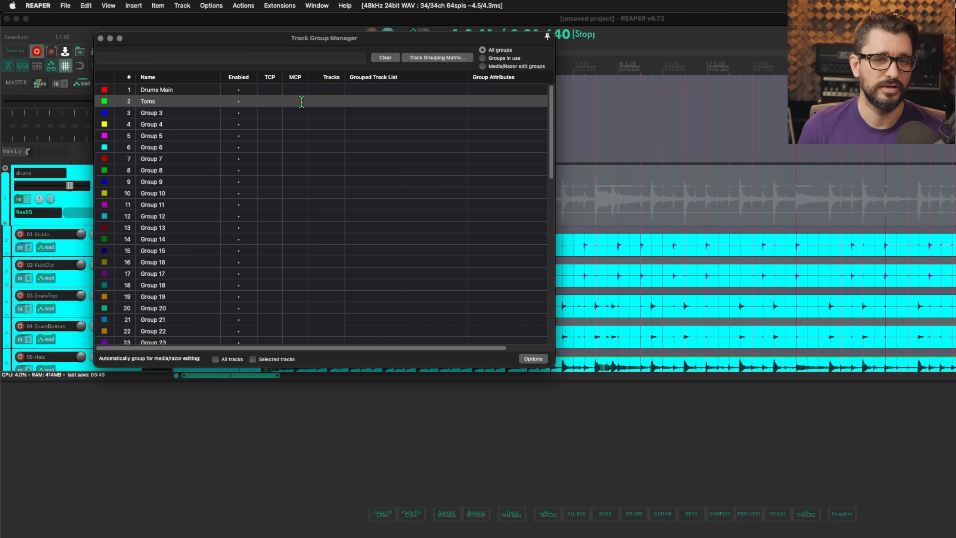
# Widen the Track Group Manager, place the Grouped Track List column directly after Name, and move the window clear of the track controls.
pyautogui.click(332, 102)
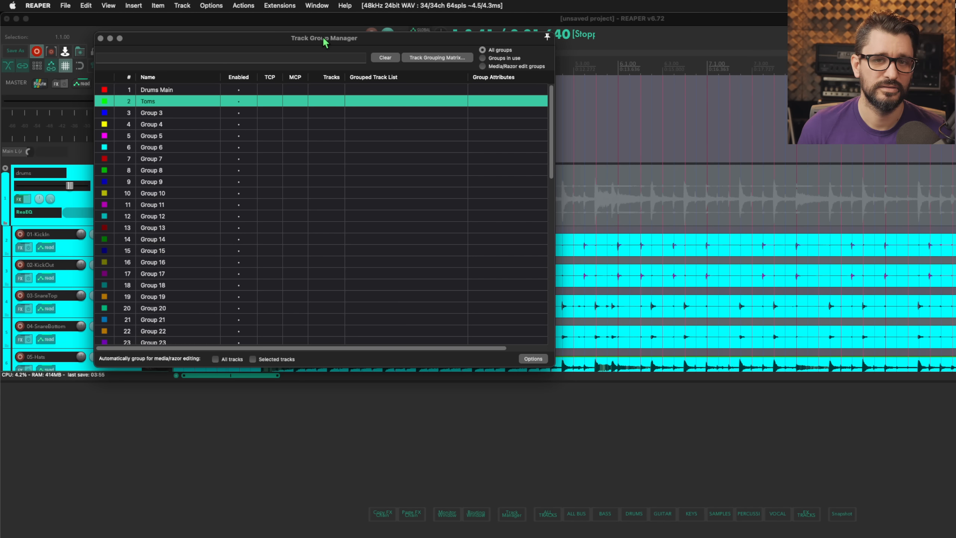
pyautogui.moveTo(558, 145); pyautogui.dragTo(627, 146)
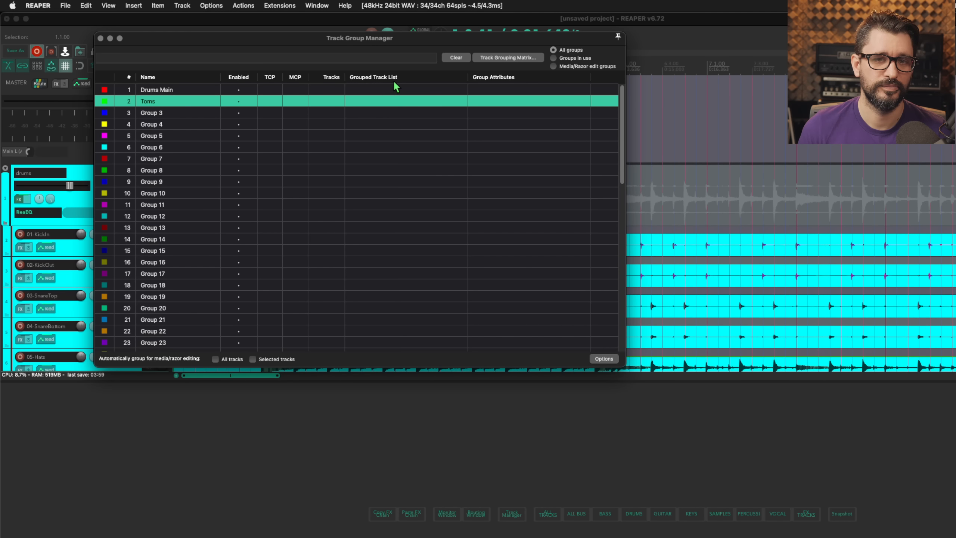
pyautogui.moveTo(393, 80); pyautogui.dragTo(339, 75)
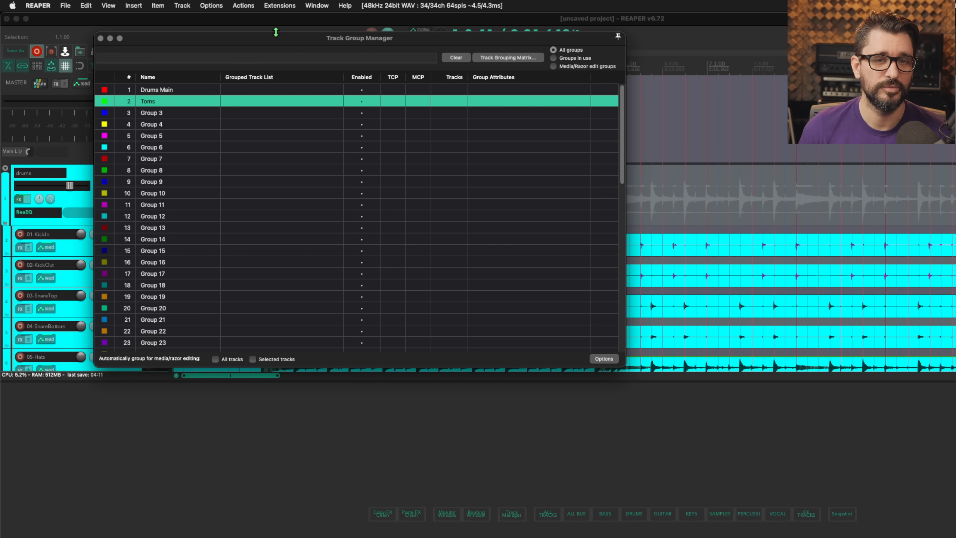
pyautogui.moveTo(273, 42); pyautogui.dragTo(241, 46)
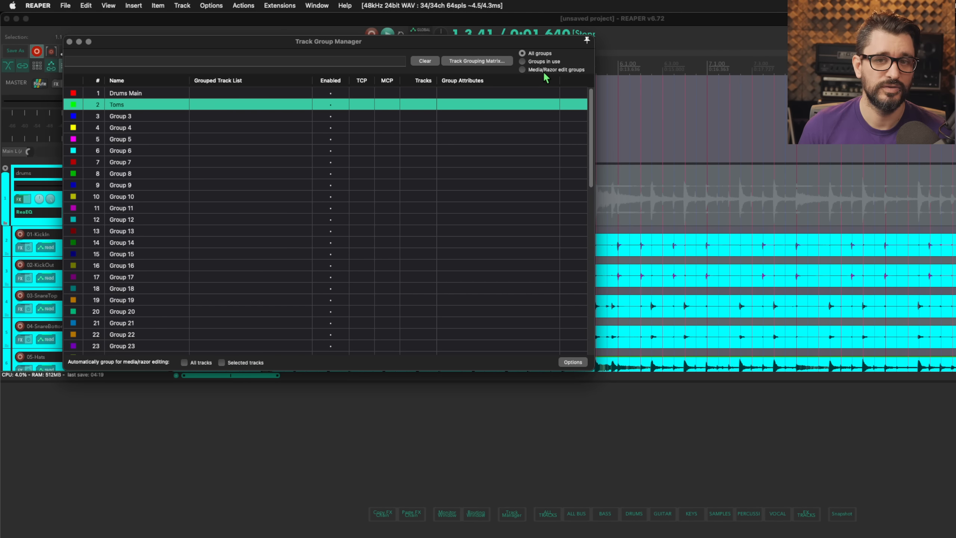
pyautogui.moveTo(133, 42); pyautogui.dragTo(372, 78)
# Select tracks 01-KickIn through 09-Overheads and add them to the Drums Main group.
pyautogui.click(128, 244)
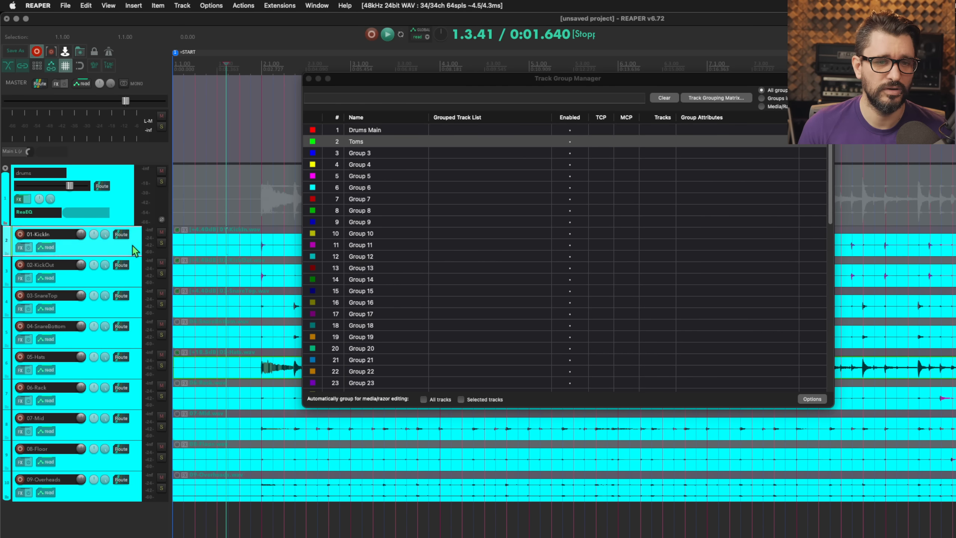
pyautogui.keyDown('shift'); pyautogui.click(120, 494); pyautogui.keyUp('shift')
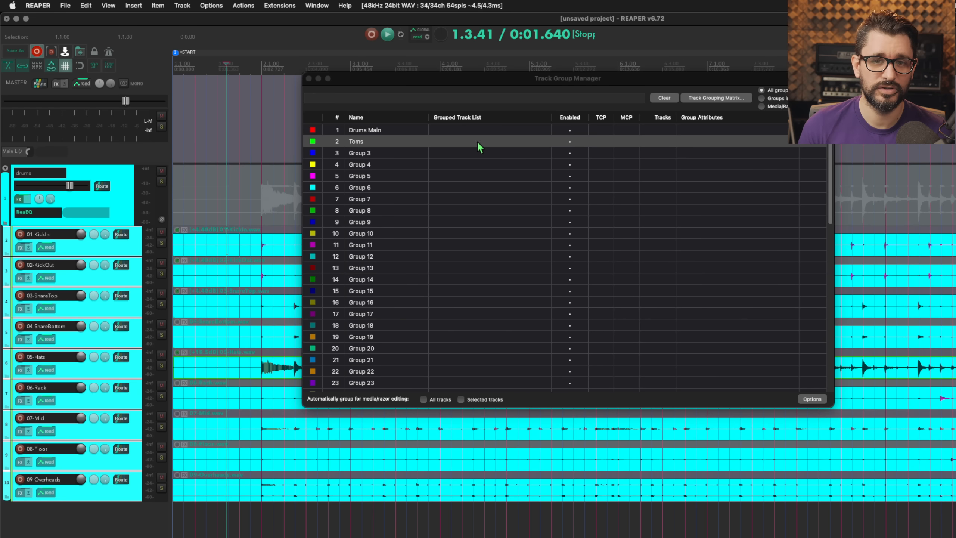
pyautogui.rightClick(456, 131)
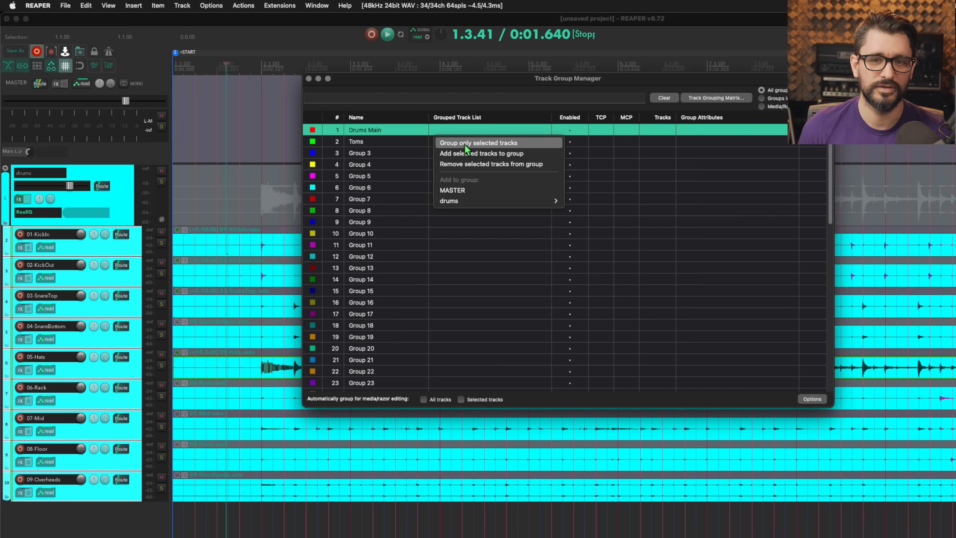
pyautogui.click(487, 155)
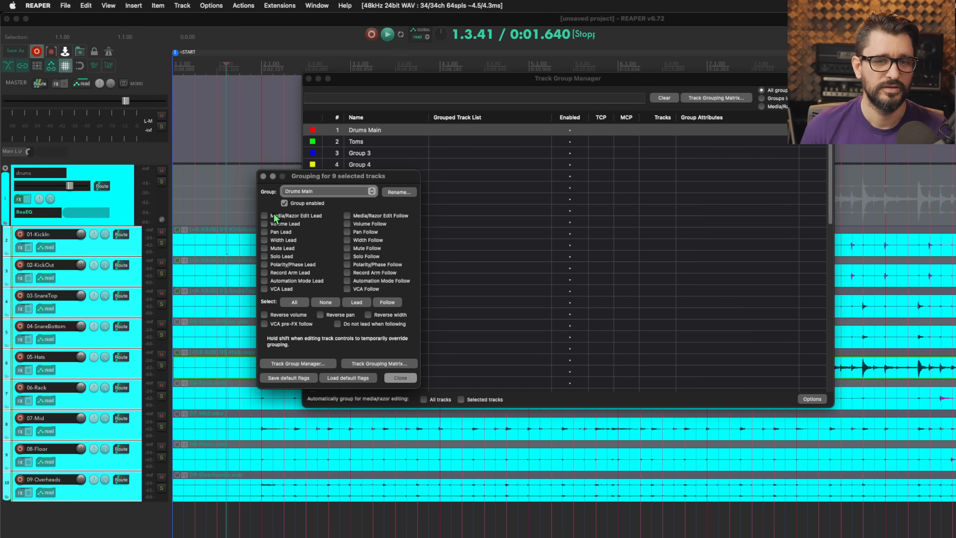
# Try Media/Razor Edit Lead for Drums Main and clear it, and enable Mute Lead and Mute Follow for the nine tracks.
pyautogui.click(292, 218)
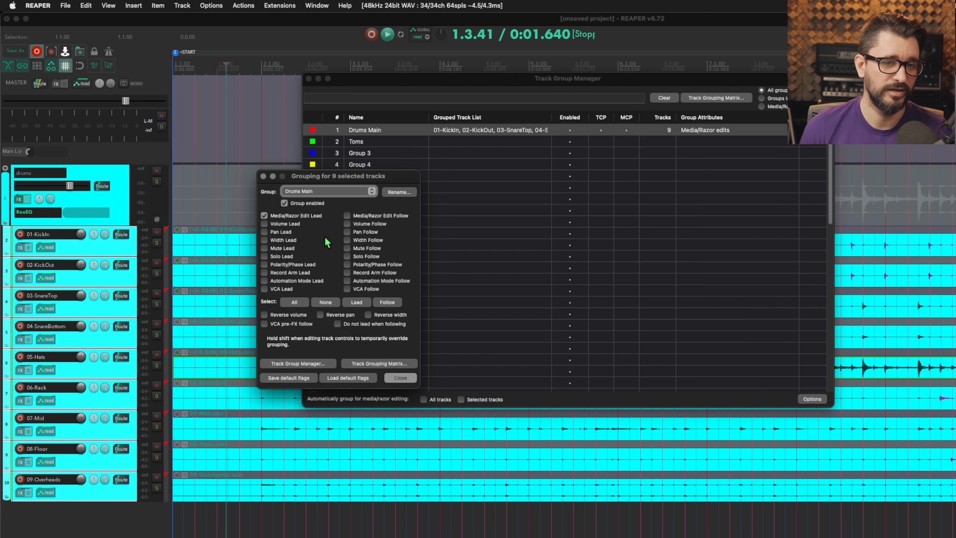
pyautogui.click(355, 217)
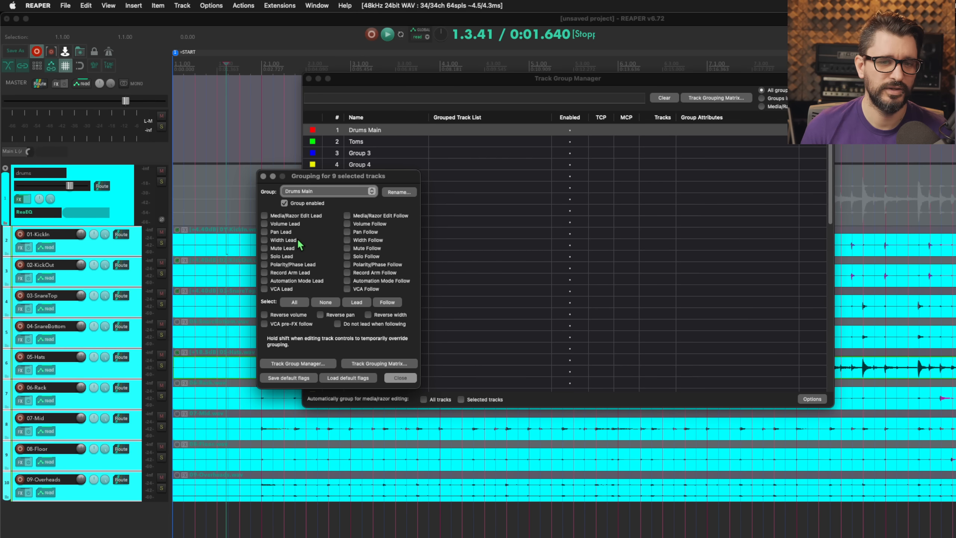
pyautogui.click(265, 248)
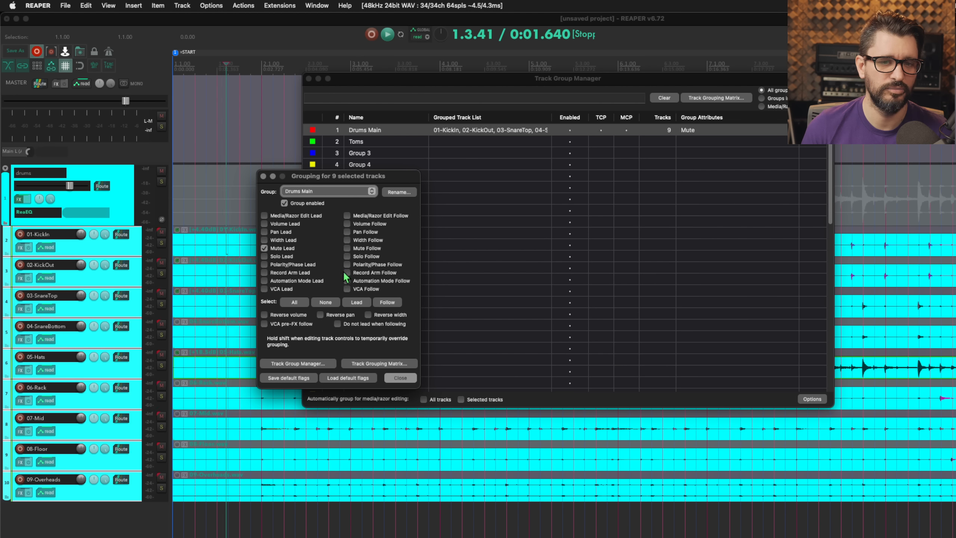
pyautogui.click(347, 249)
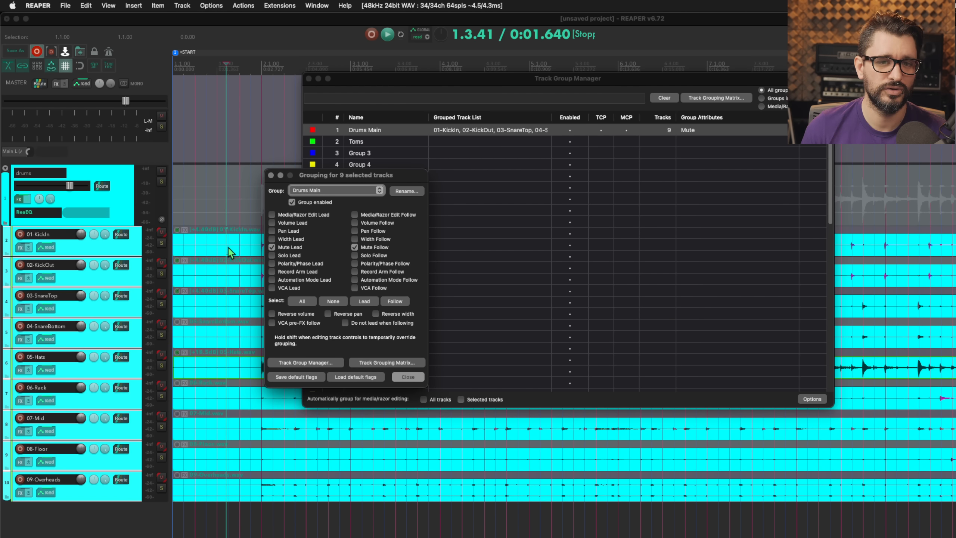
pyautogui.click(408, 376)
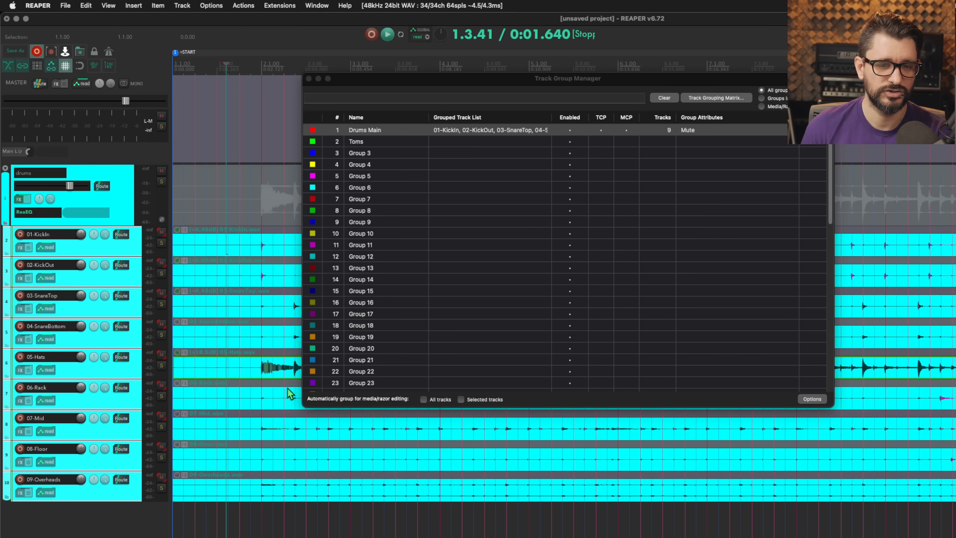
# Set the Drums Main group's color to light green and review its other color options.
pyautogui.rightClick(313, 141)
pyautogui.click(328, 143)
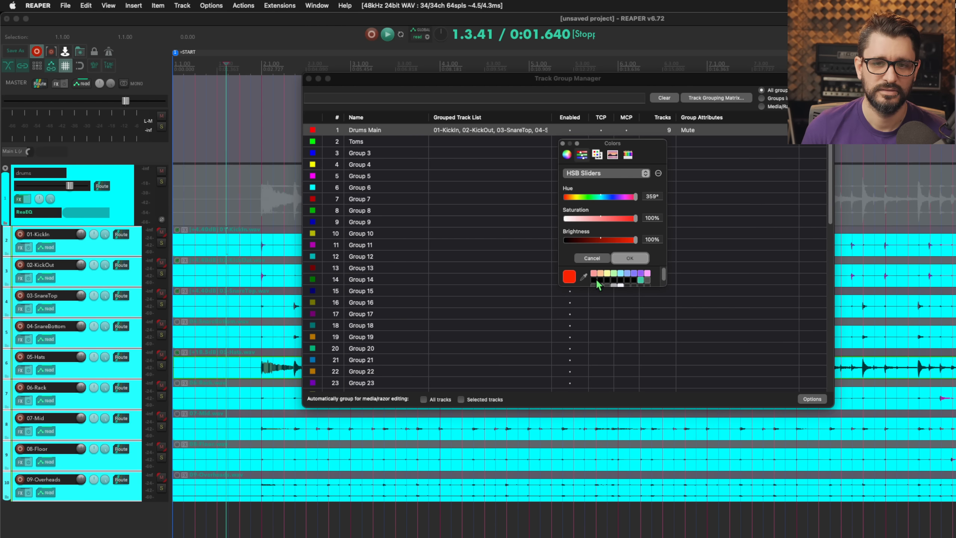
pyautogui.click(614, 276)
pyautogui.click(630, 258)
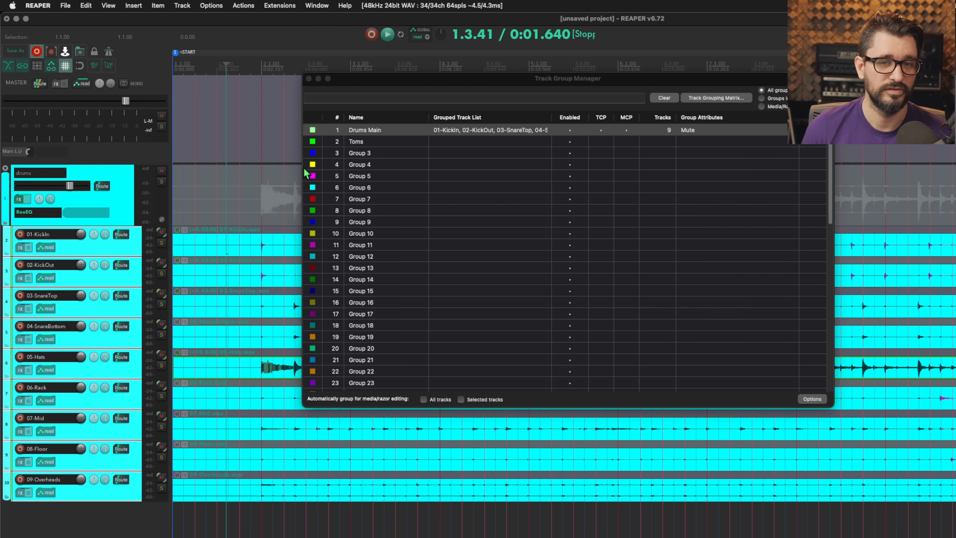
pyautogui.rightClick(313, 129)
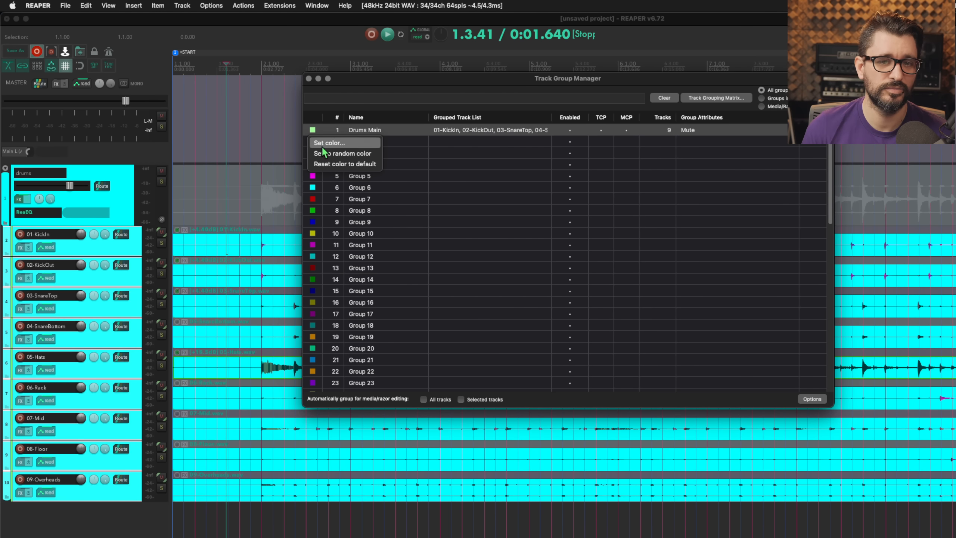
pyautogui.click(323, 131)
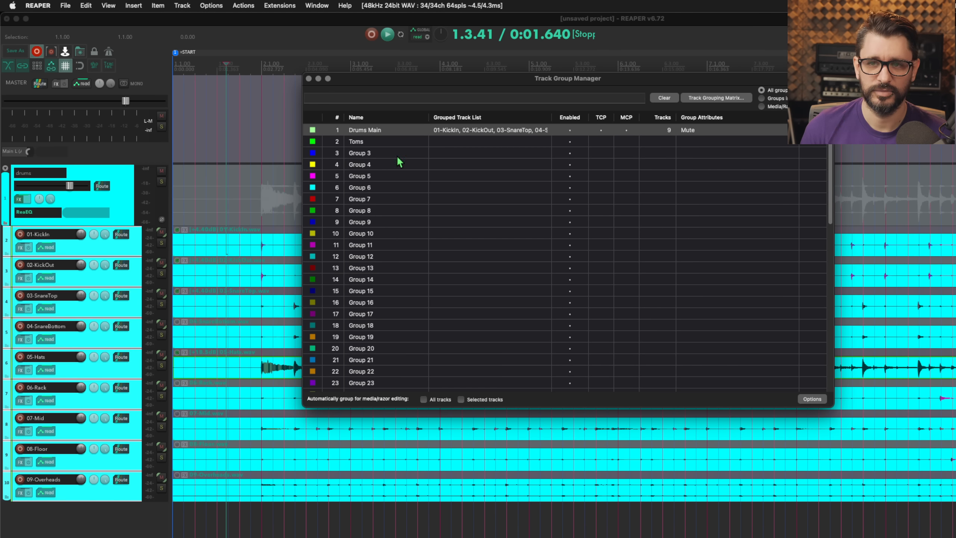
# Review the options for adding tracks to and removing them from the Drums Main group.
pyautogui.click(436, 132)
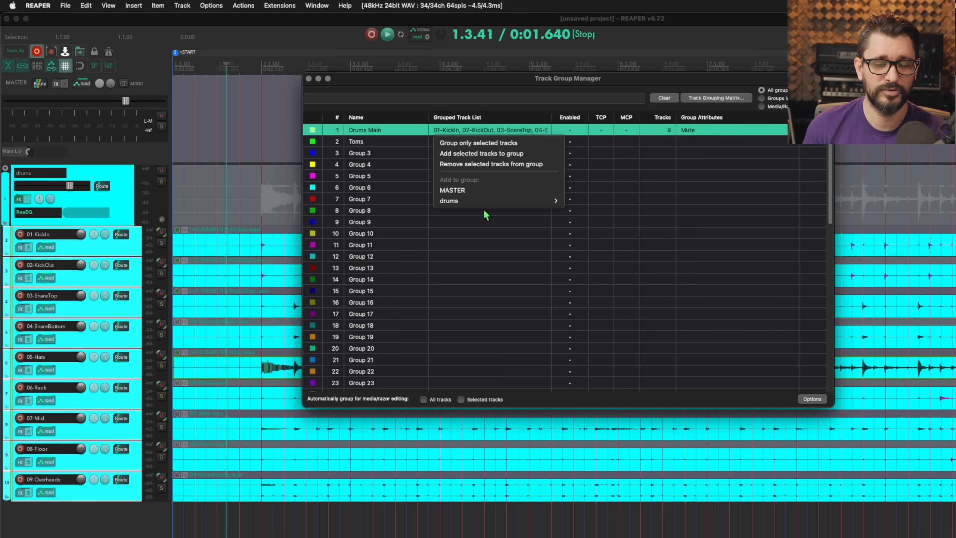
pyautogui.moveTo(484, 206)
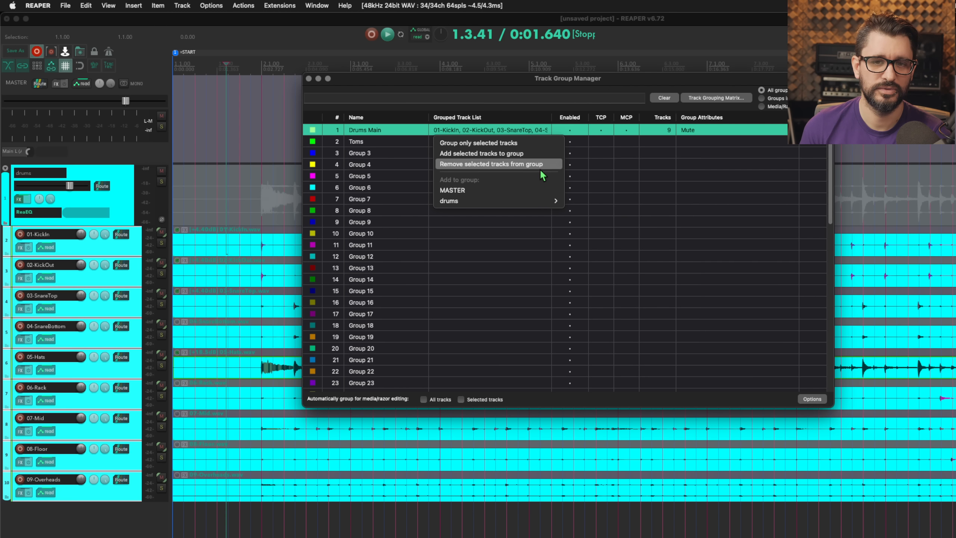
pyautogui.click(504, 274)
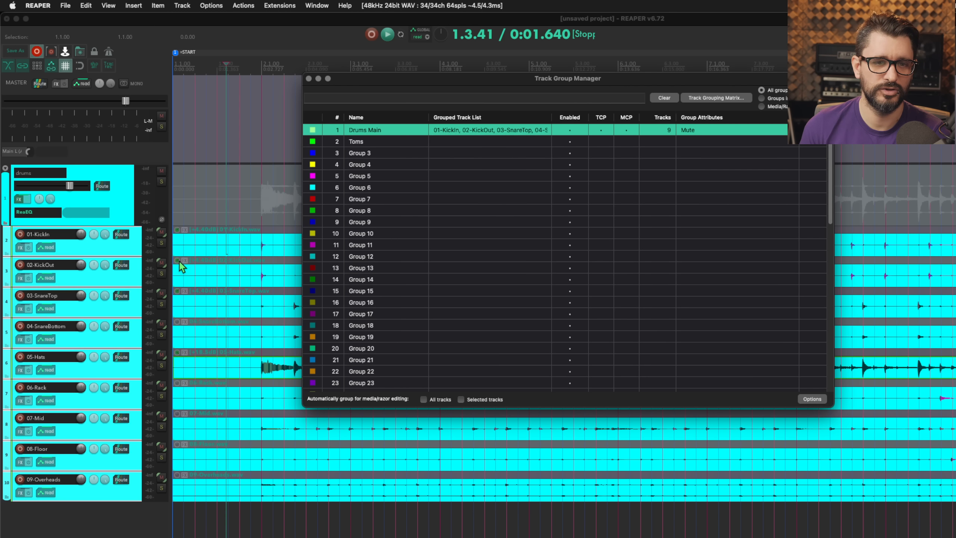
# Remove only 09-Overheads from the Drums Main group, and restore its membership.
pyautogui.click(130, 497)
pyautogui.rightClick(486, 130)
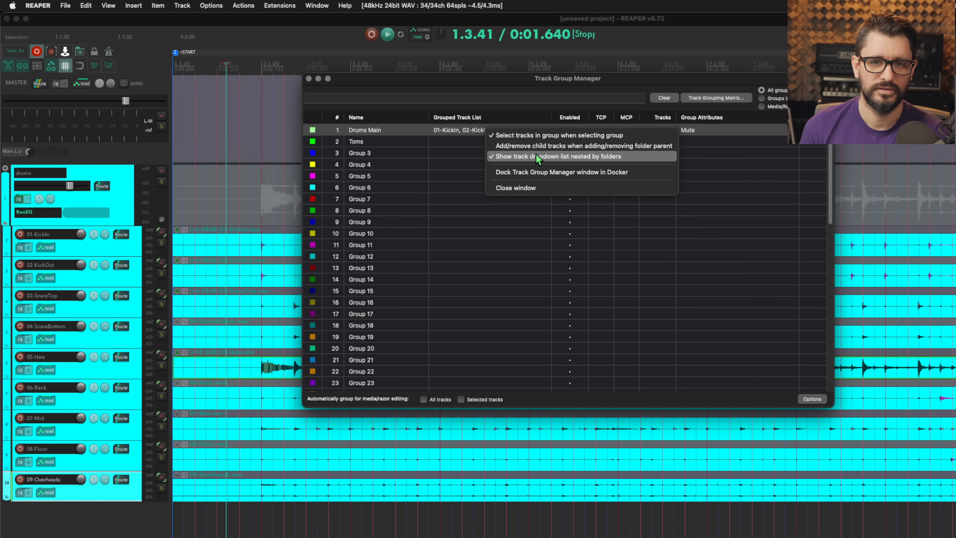
pyautogui.click(453, 130)
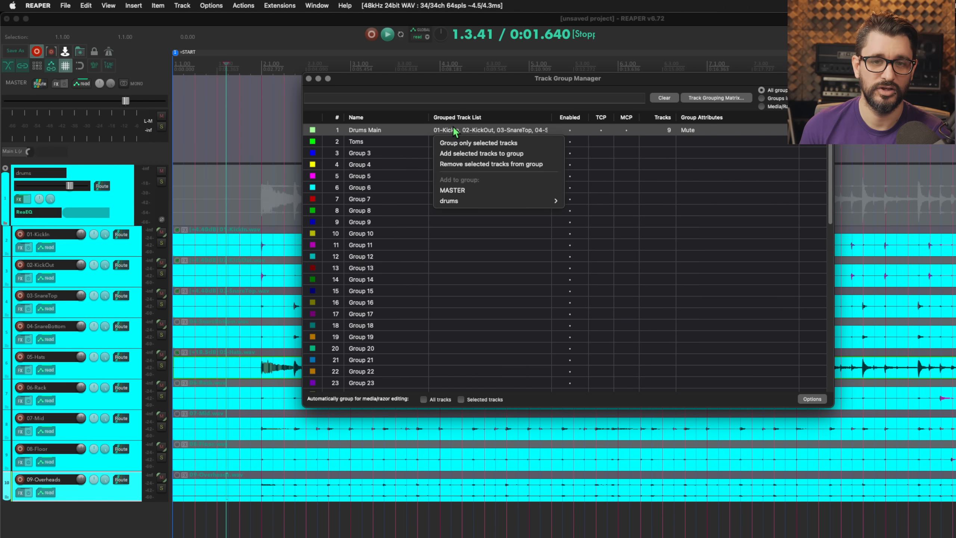
pyautogui.click(468, 165)
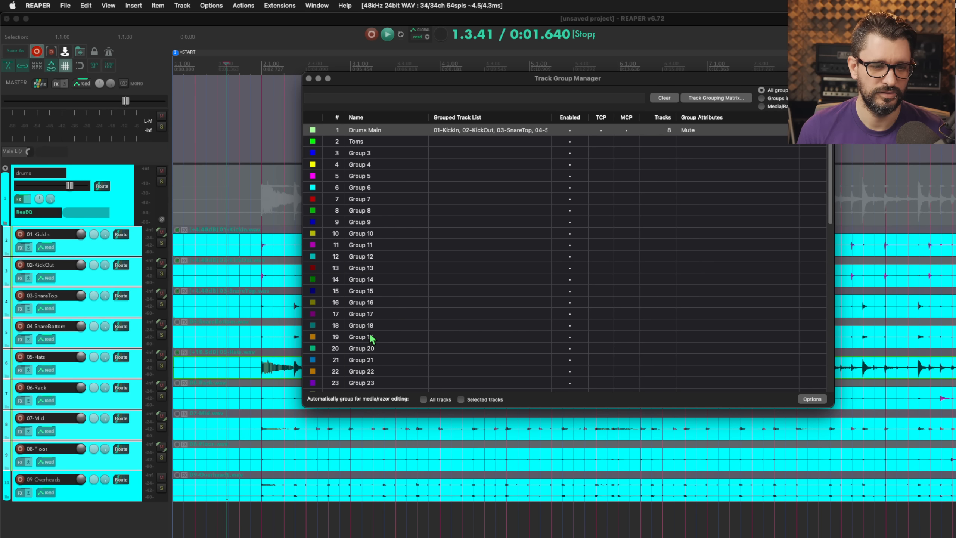
pyautogui.click(504, 188)
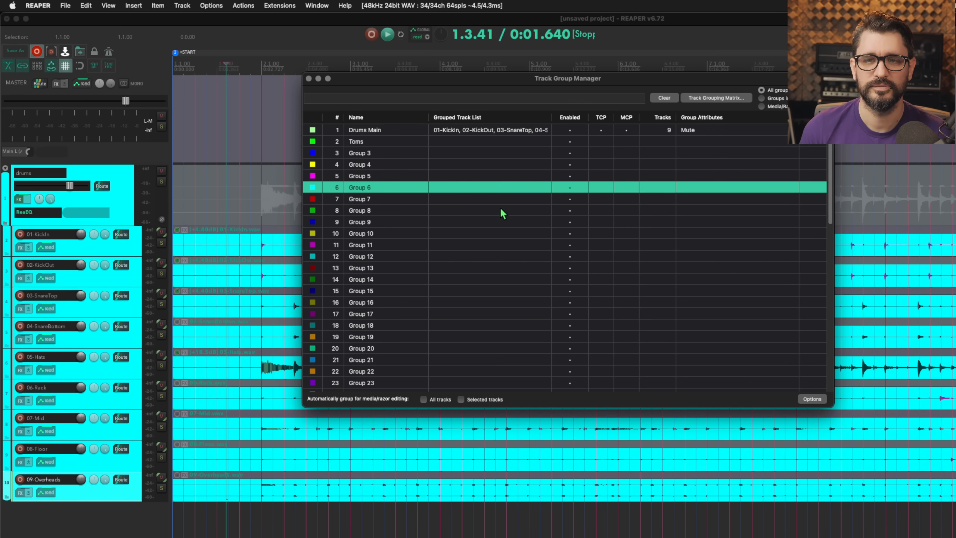
# Toggle the Drums Main group's enabled state, and hide the group flags in the Track Grouping Matrix.
pyautogui.click(582, 133)
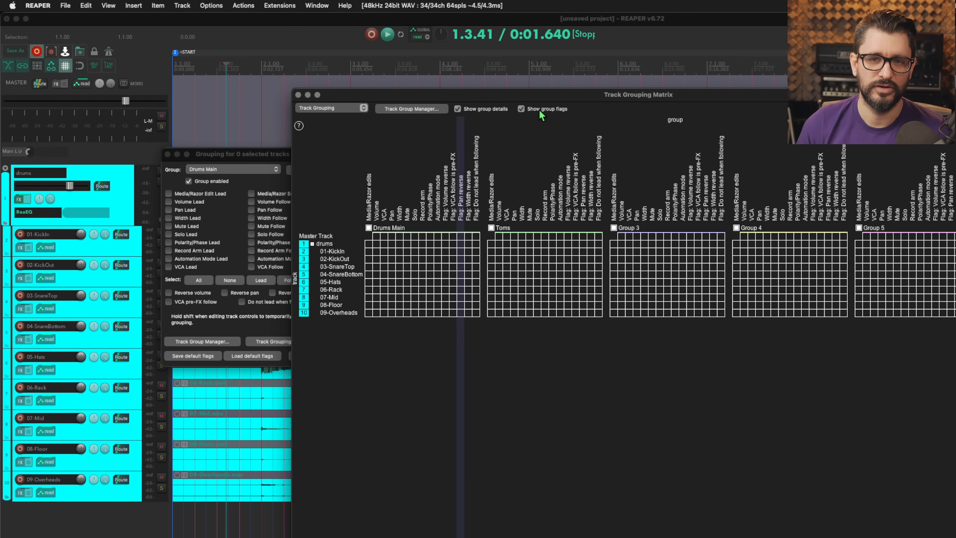
pyautogui.click(538, 109)
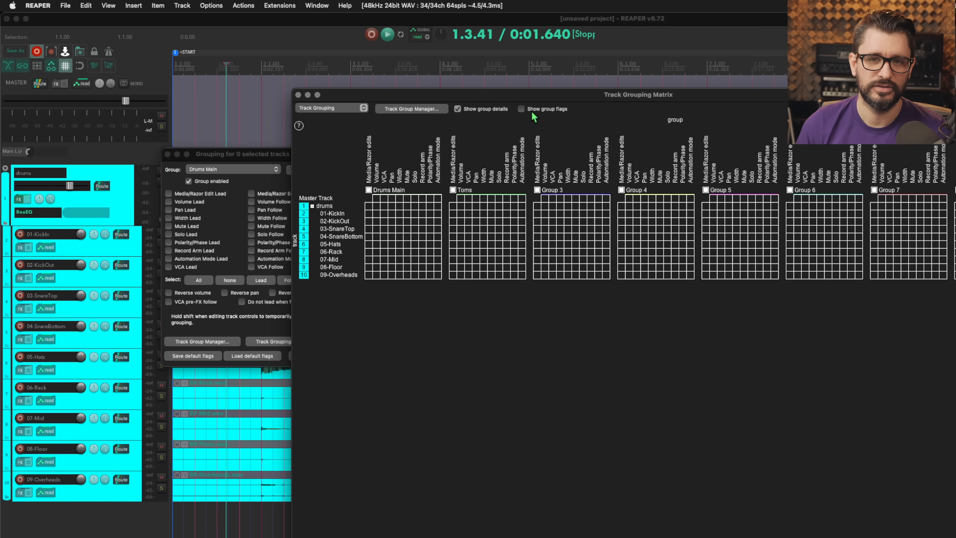
# Toggle the group details off and back on in the Track Grouping Matrix, and show the group flags.
pyautogui.click(495, 108)
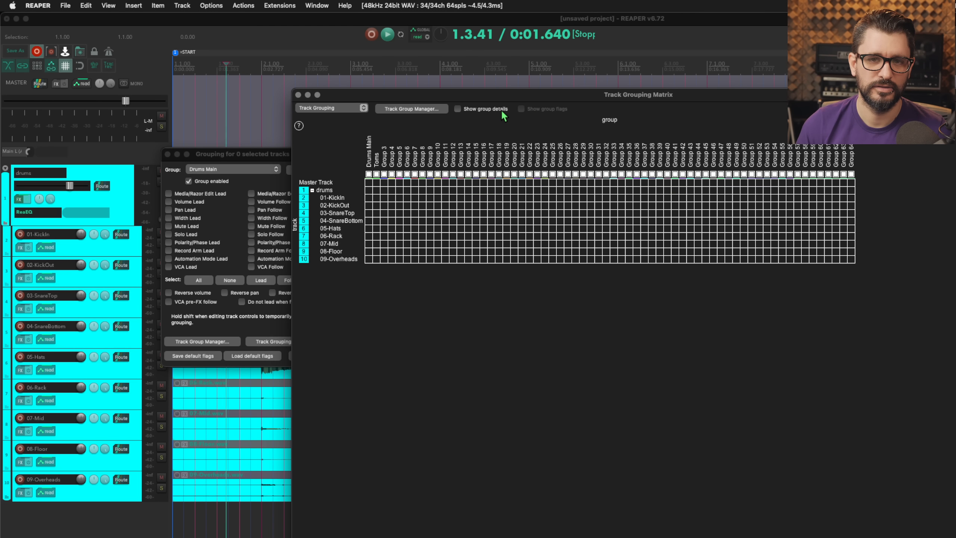
pyautogui.click(491, 108)
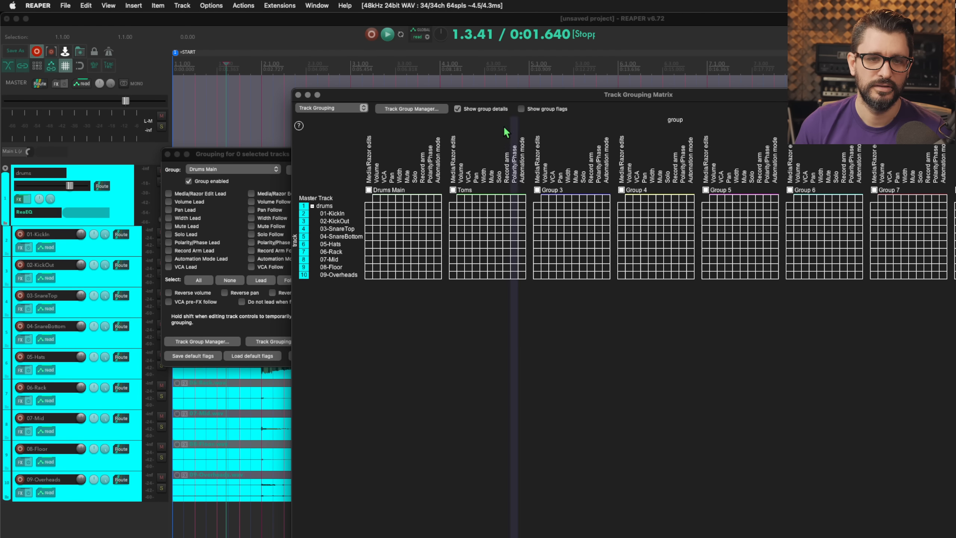
pyautogui.moveTo(240, 155); pyautogui.dragTo(243, 151)
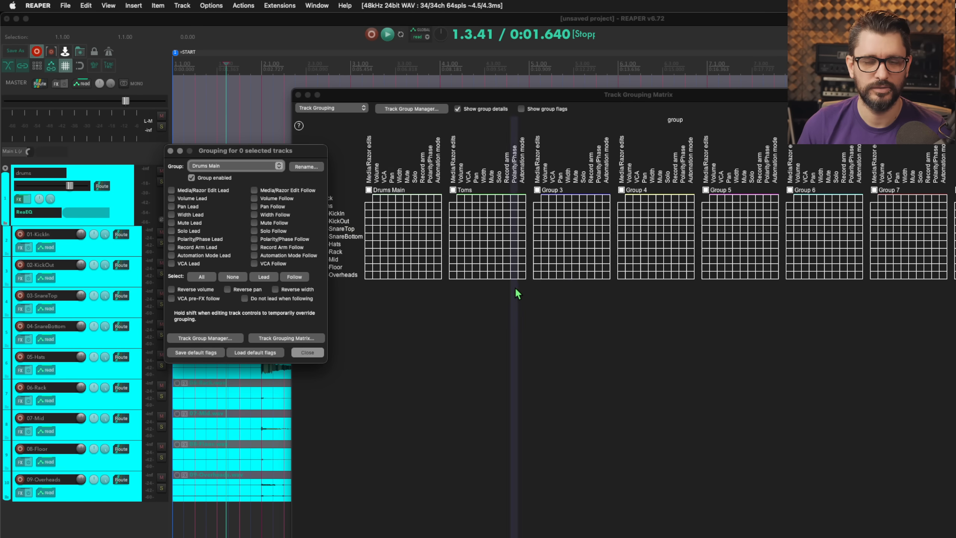
pyautogui.click(553, 109)
pyautogui.click(553, 108)
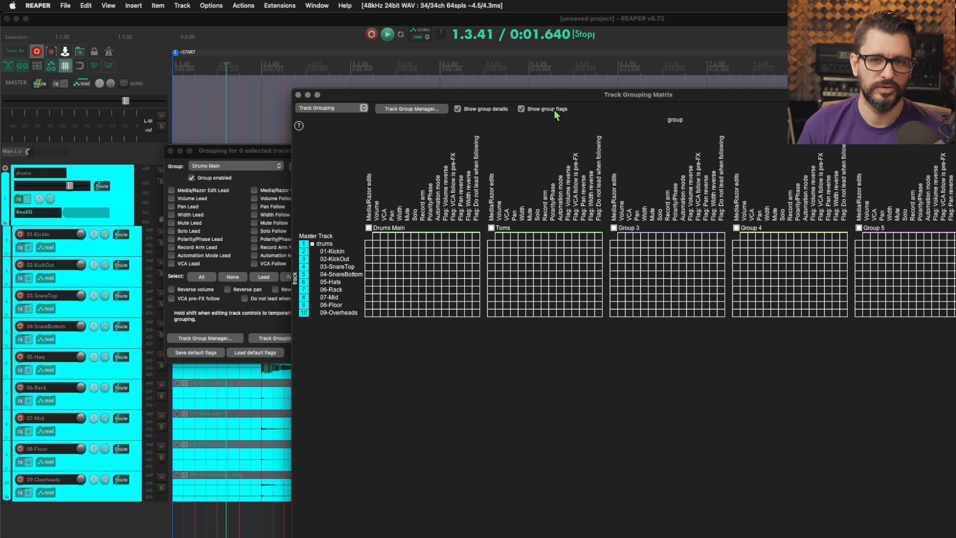
# Enable Volume Lead and Reverse volume in the Drums Main group for tracks 01-KickIn and 02-KickOut.
pyautogui.click(132, 246)
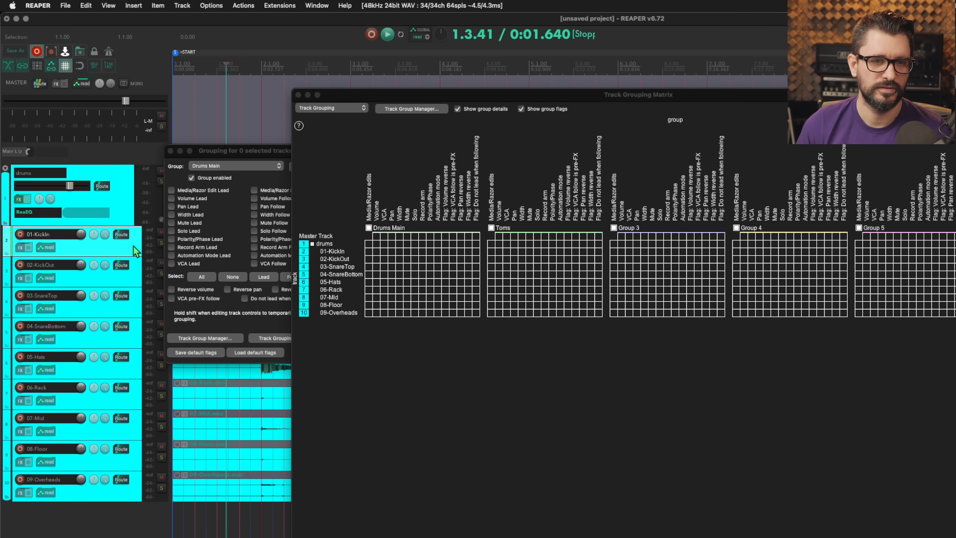
pyautogui.keyDown('shift'); pyautogui.click(134, 281); pyautogui.keyUp('shift')
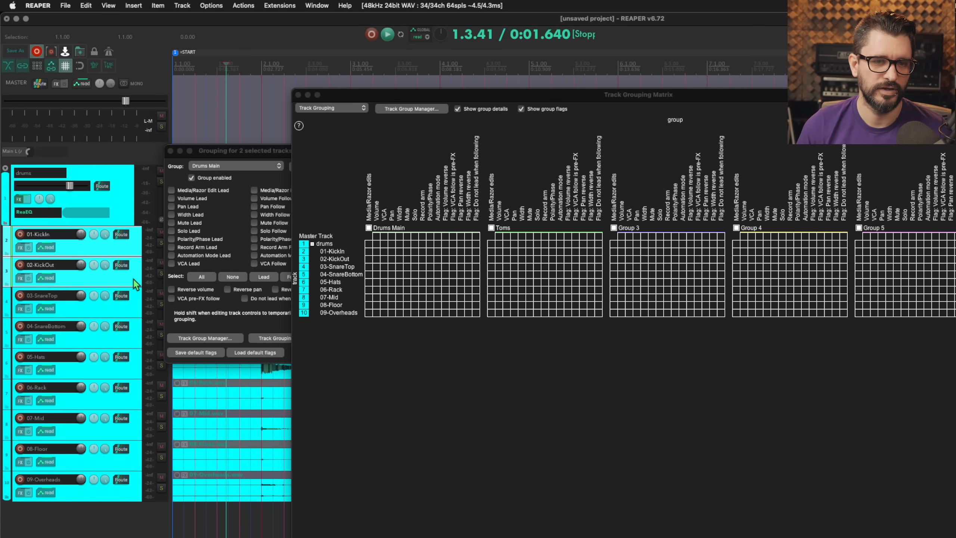
pyautogui.click(219, 313)
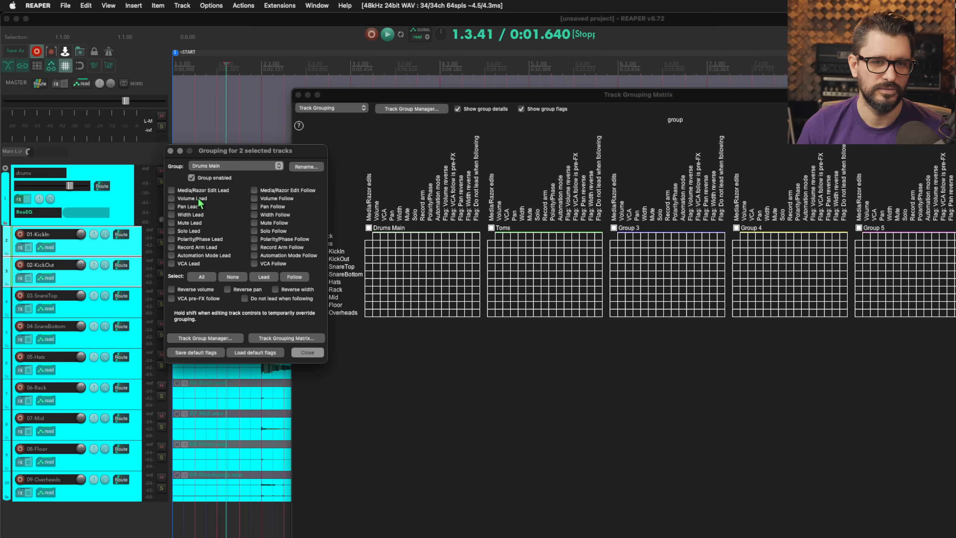
pyautogui.click(199, 199)
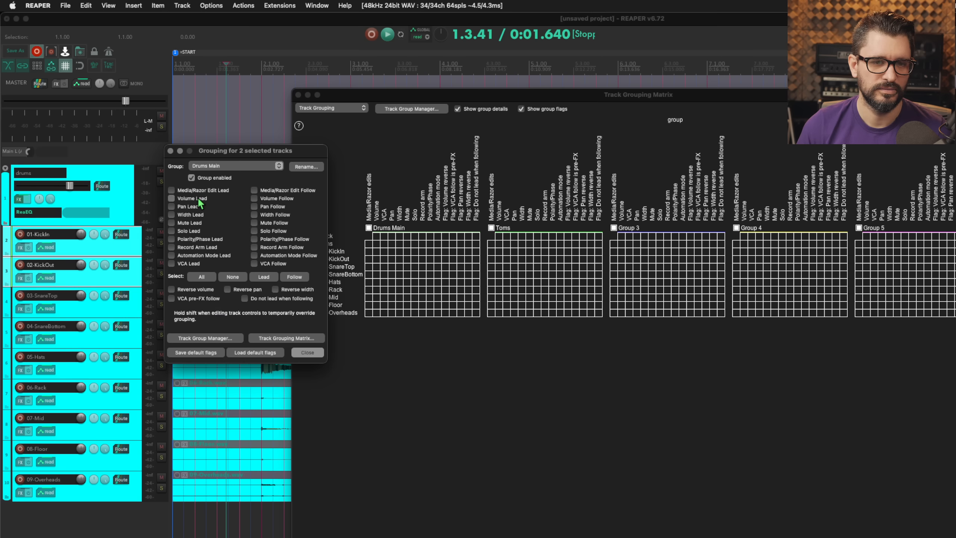
pyautogui.click(200, 292)
pyautogui.click(402, 278)
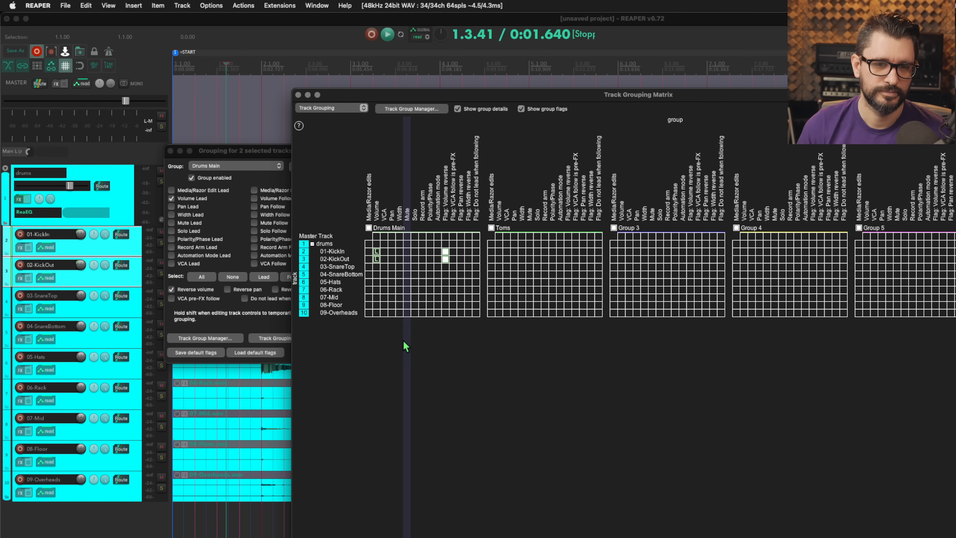
# Make 02-KickOut Volume Follow instead of Volume Lead in Drums Main, and turn off Reverse volume for 01-KickIn.
pyautogui.click(133, 278)
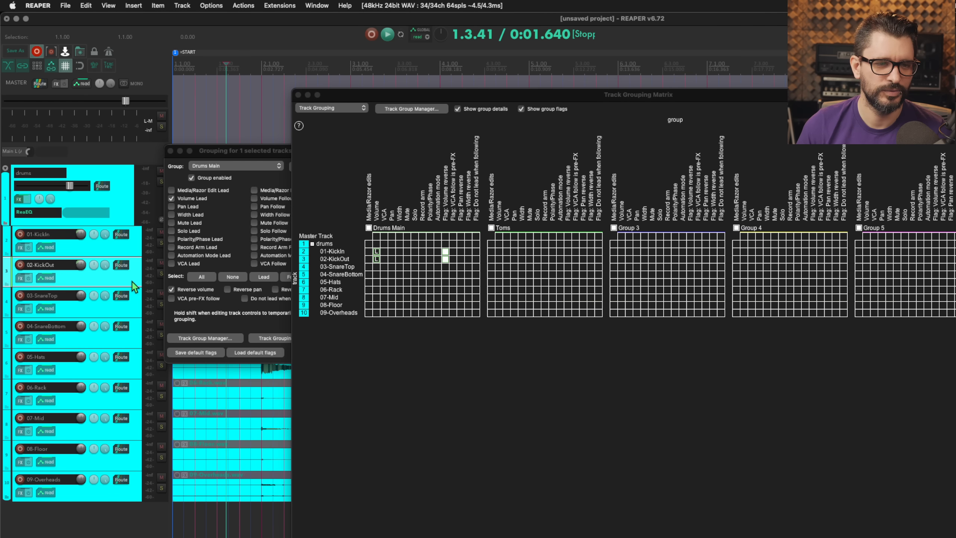
pyautogui.click(256, 199)
pyautogui.click(172, 200)
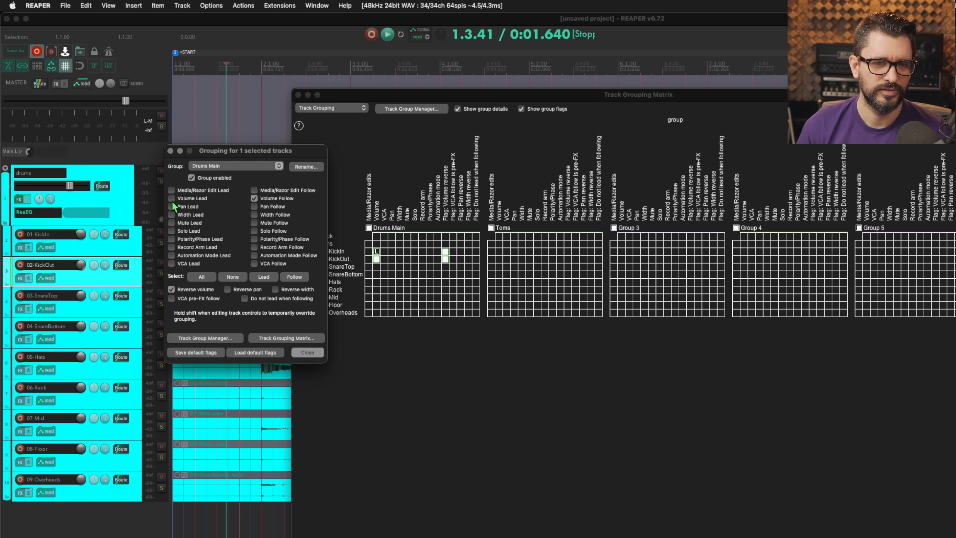
pyautogui.click(113, 250)
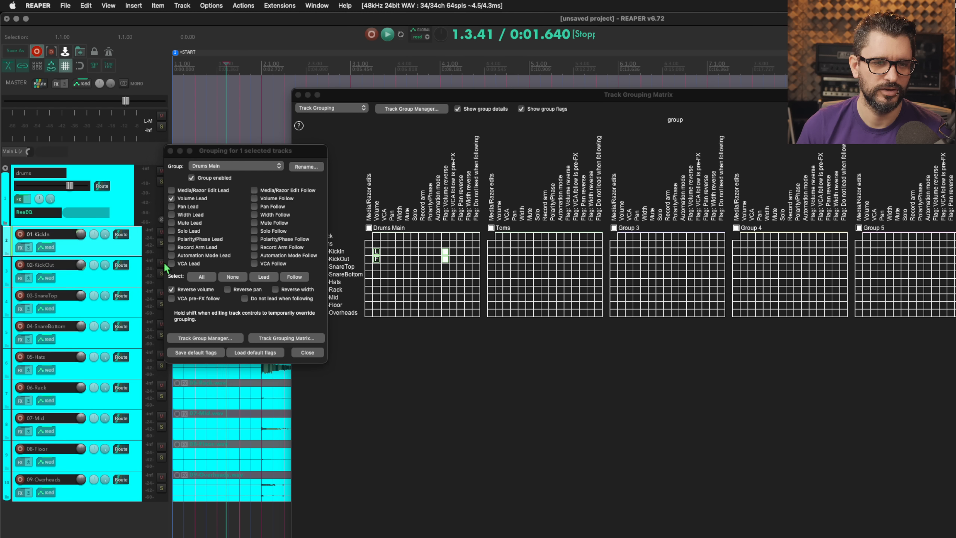
pyautogui.click(171, 289)
pyautogui.click(475, 391)
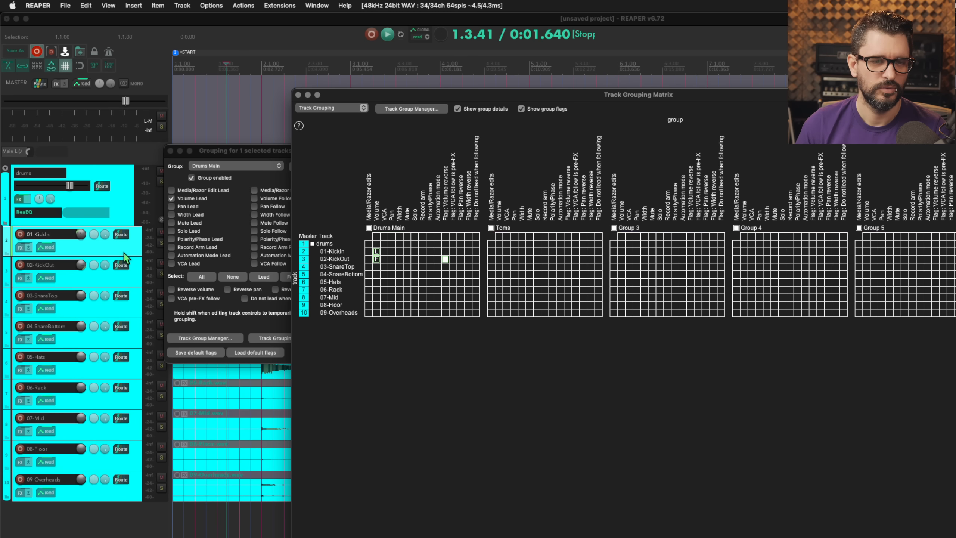
# Clear all Drums Main grouping parameters from 01-KickIn, and select 02-KickOut.
pyautogui.click(227, 277)
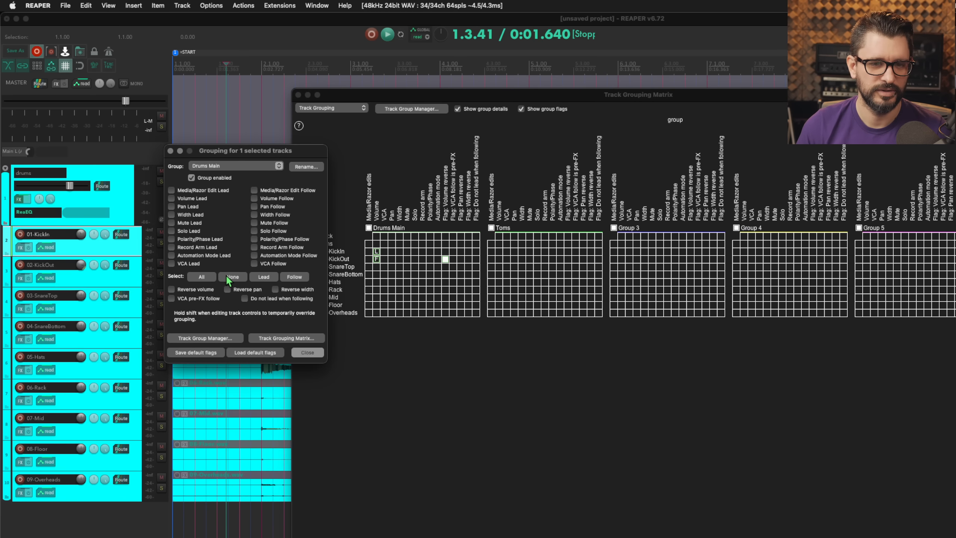
pyautogui.click(115, 279)
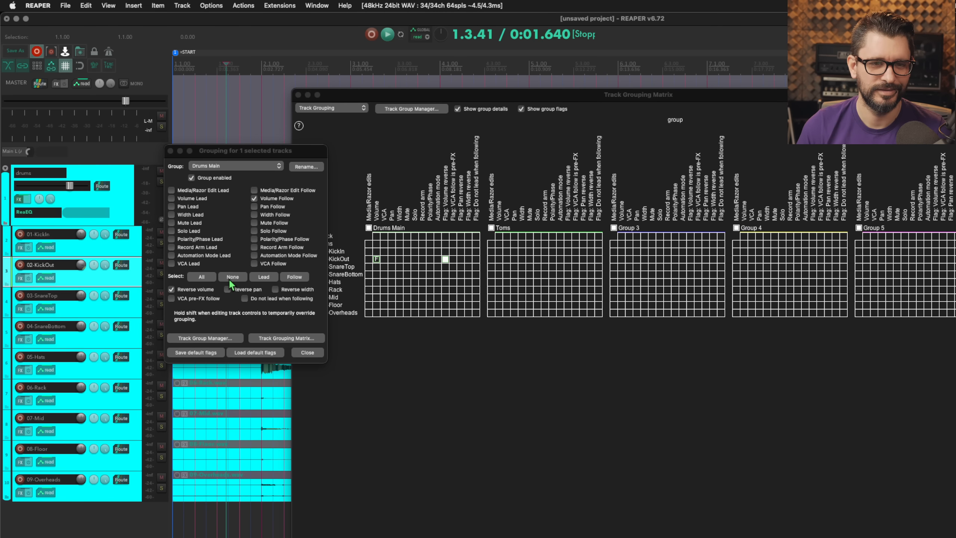
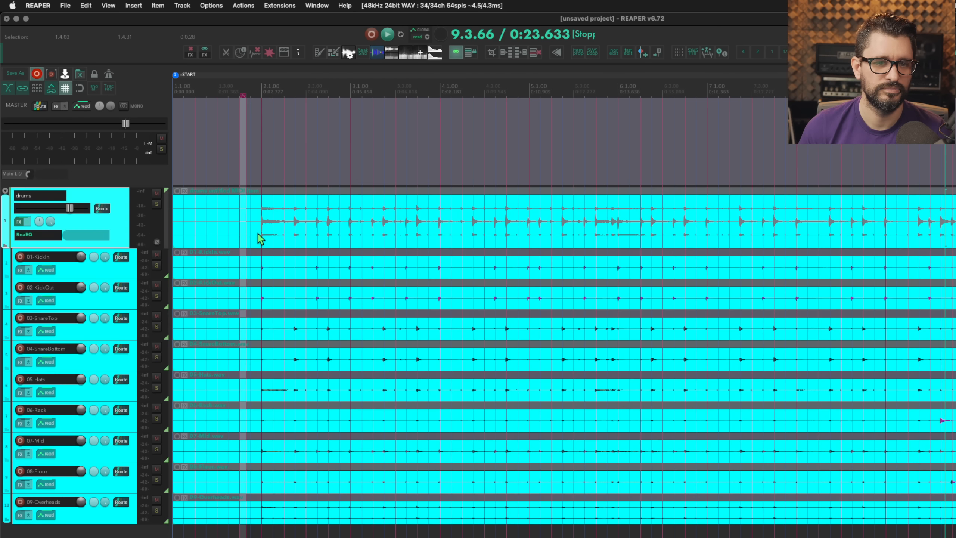
# Split all the grouped drum items at 1.4.84 and again at 2.2.20.
pyautogui.click(258, 234)
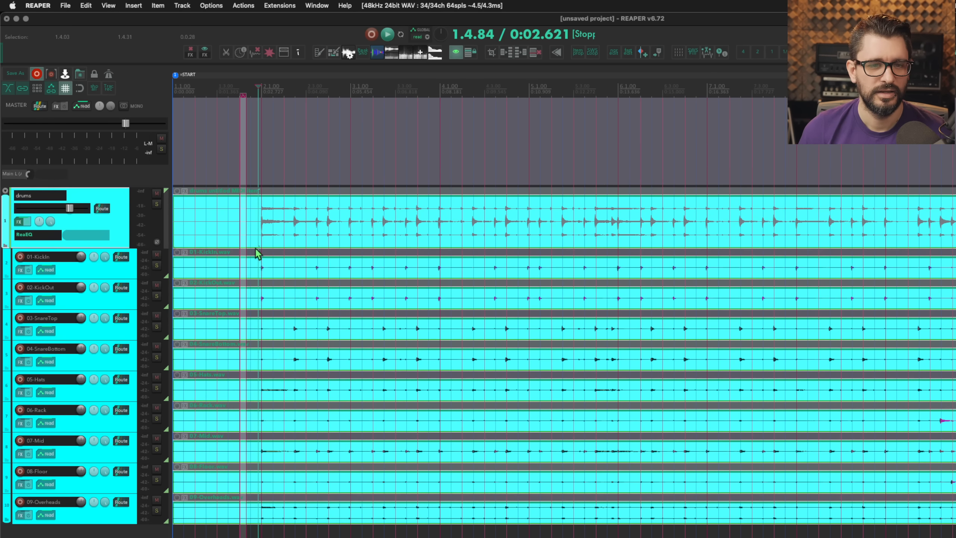
pyautogui.moveTo(261, 241); pyautogui.dragTo(165, 216)
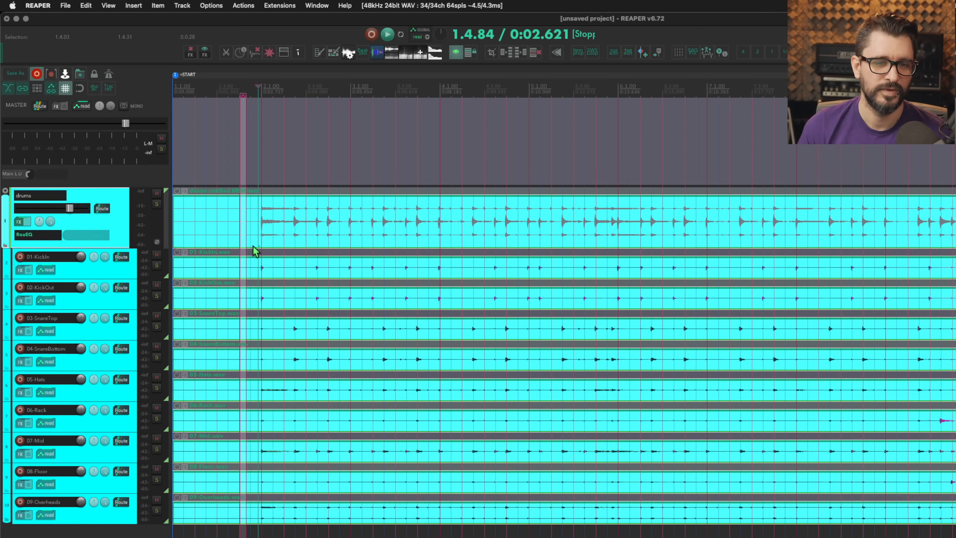
pyautogui.press('s')
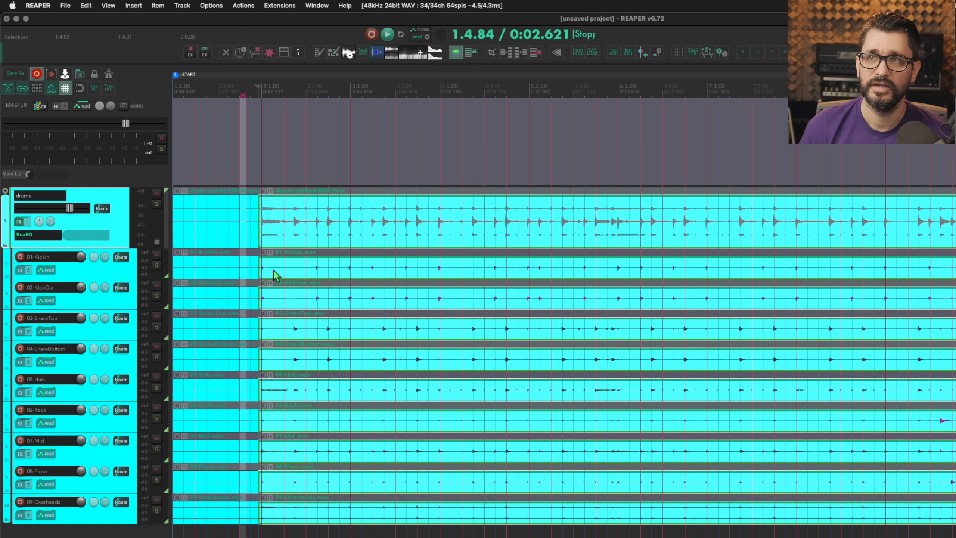
pyautogui.click(289, 242)
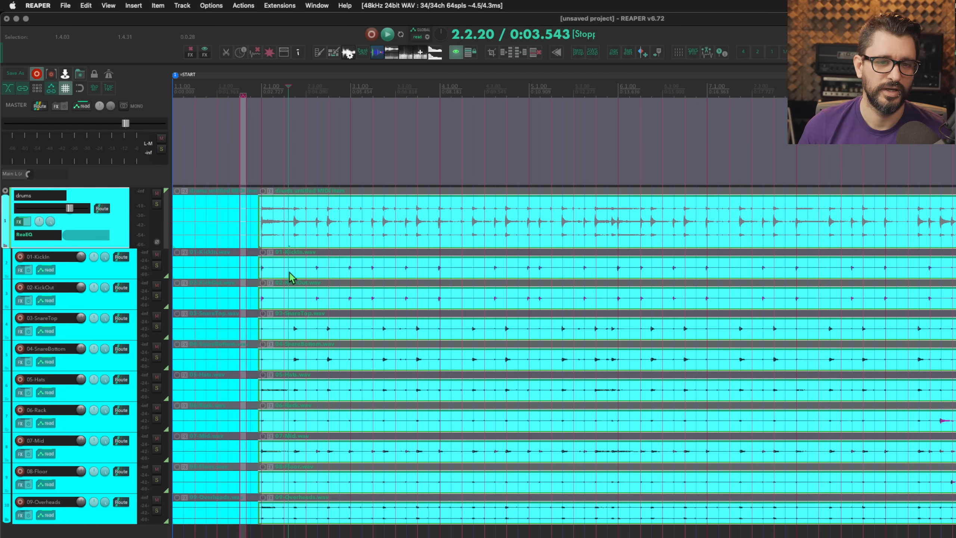
pyautogui.press('s')
# Slip the audio contents of the grouped drum items after the 2.2.20 split slightly later.
pyautogui.scroll(6, 315, 289)
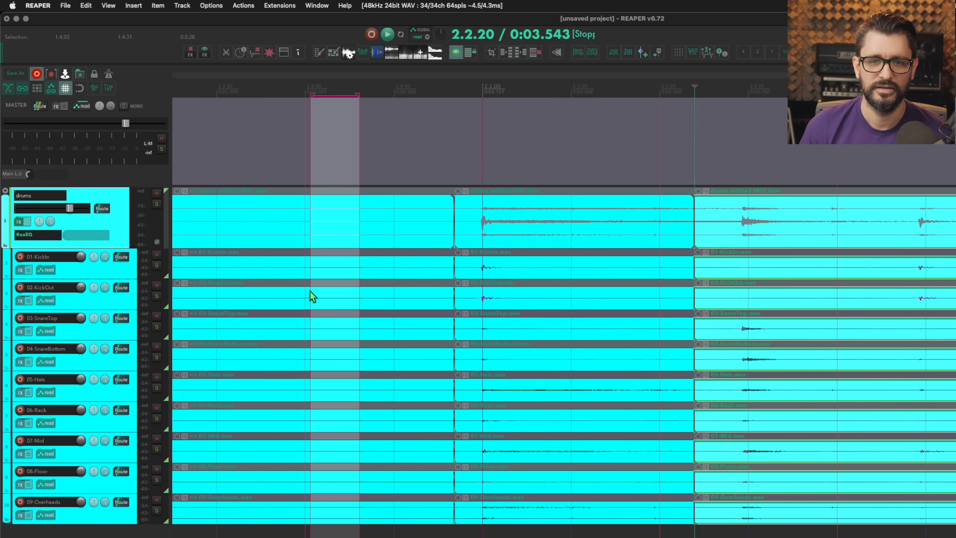
pyautogui.hscroll(5, 301, 297)
pyautogui.moveTo(432, 234); pyautogui.dragTo(436, 234)
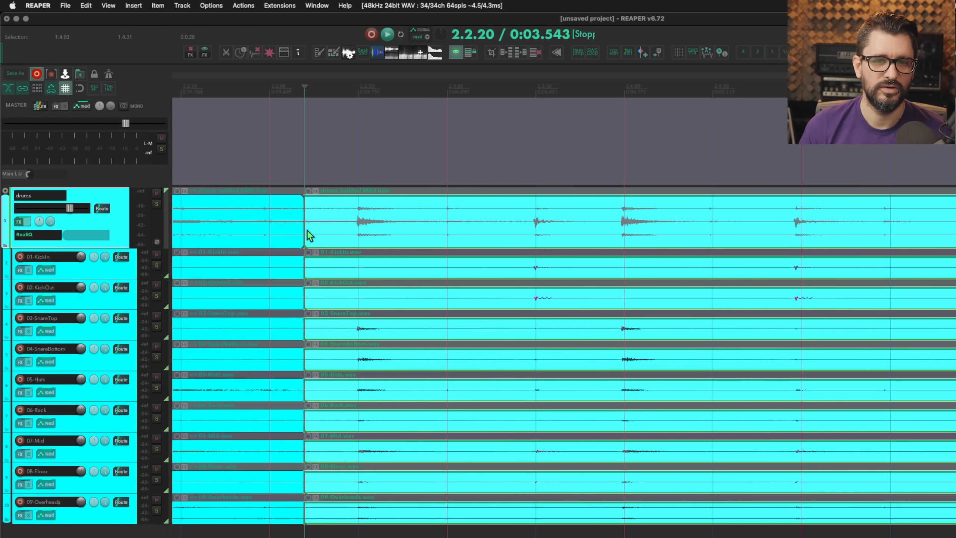
pyautogui.moveTo(300, 264); pyautogui.dragTo(350, 272)
pyautogui.scroll(-5, 497, 237)
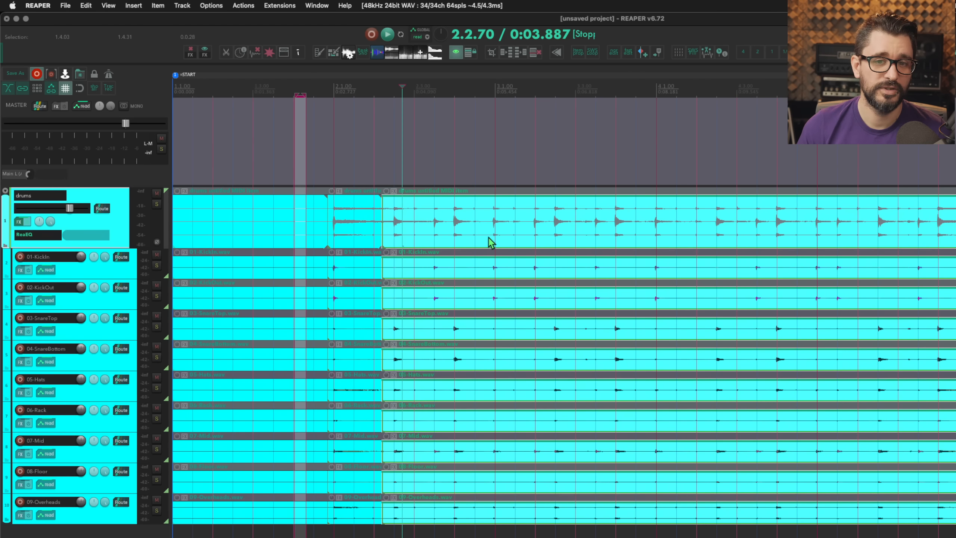
# Split the grouped drum items at 2.4.85, and slip the contents after that split slightly later.
pyautogui.click(488, 237)
pyautogui.press('s')
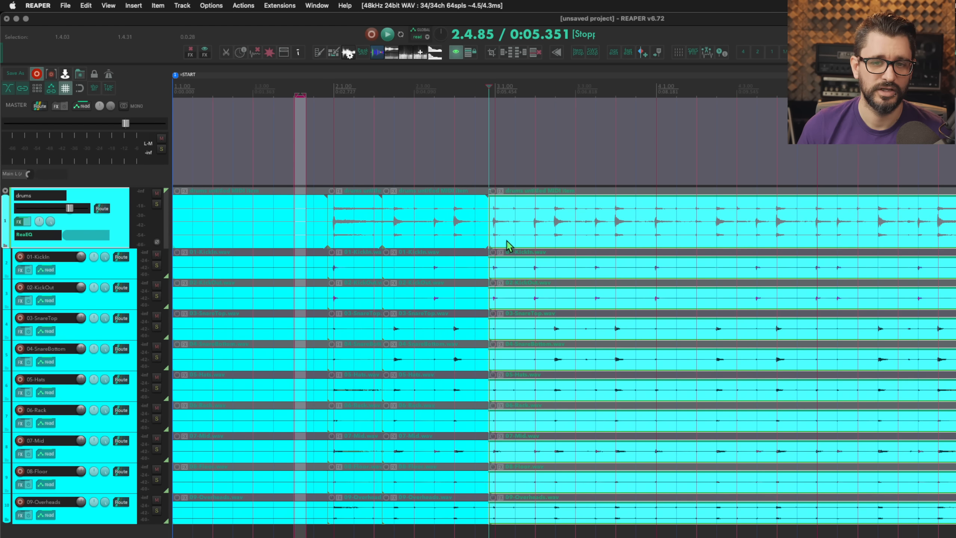
pyautogui.moveTo(512, 240); pyautogui.dragTo(519, 241)
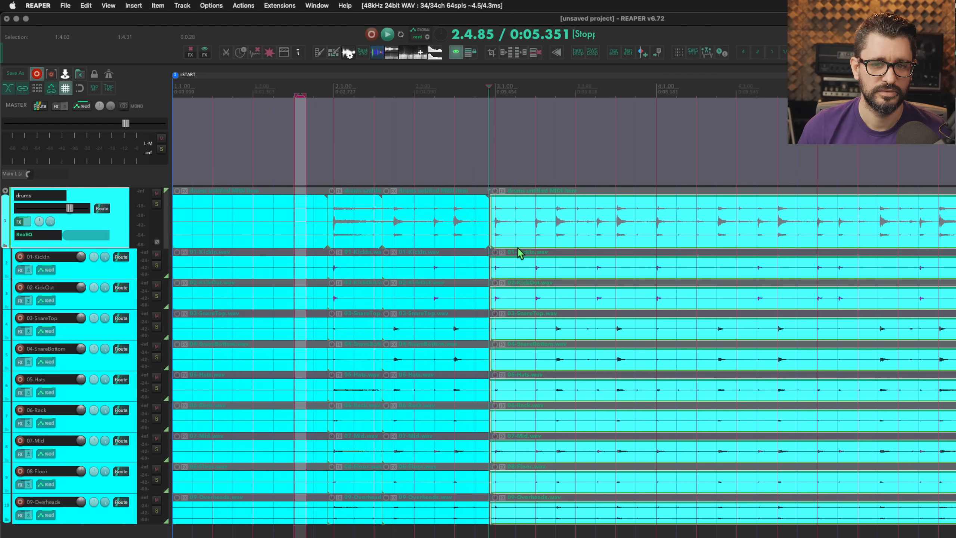
# Split only the 01-KickIn item at 3.1.93, and try slipping the contents of the piece before that split.
pyautogui.click(532, 275)
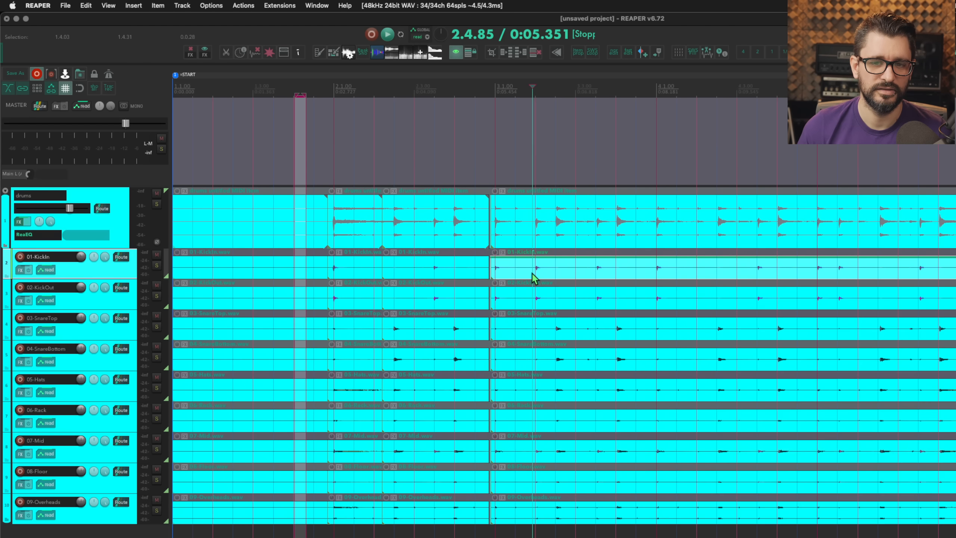
pyautogui.press('s')
pyautogui.click(514, 277)
pyautogui.moveTo(514, 276); pyautogui.dragTo(507, 274)
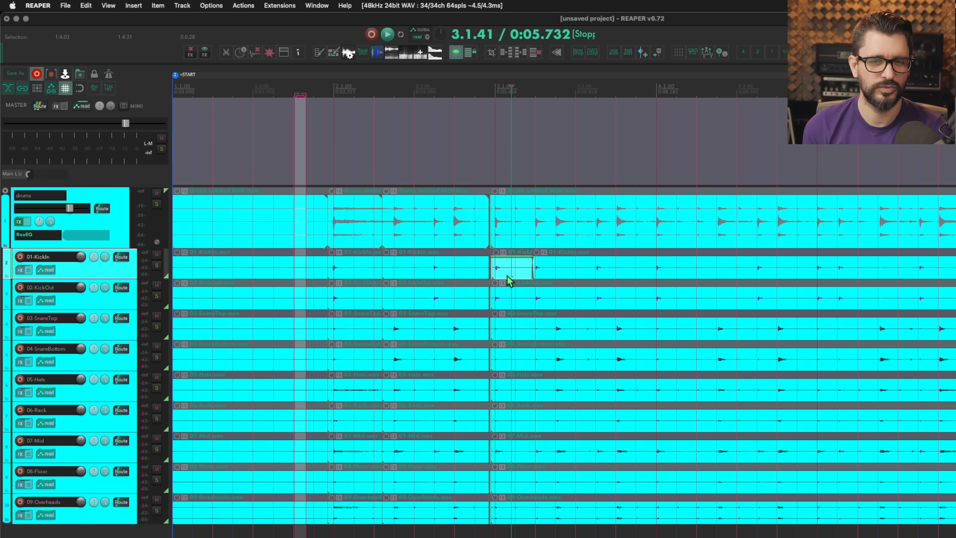
pyautogui.click(534, 296)
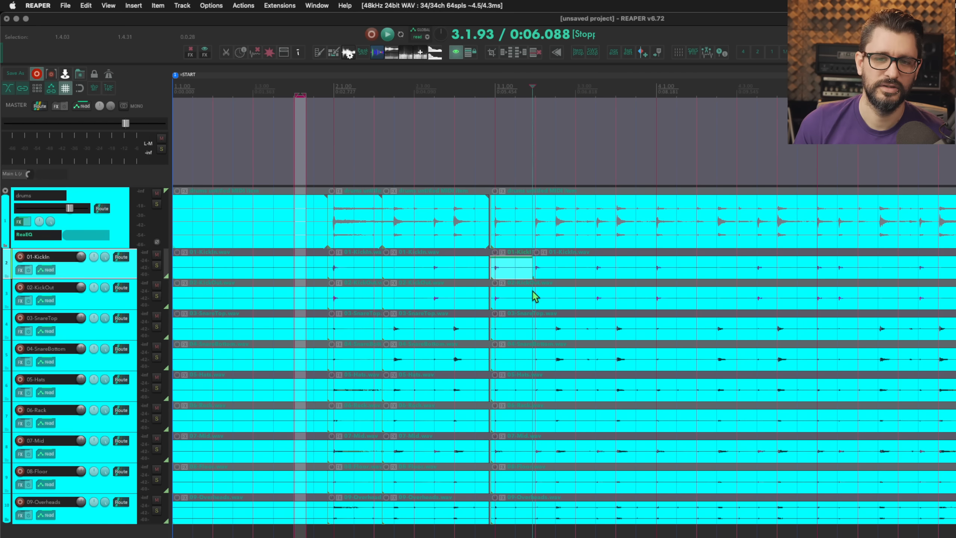
# Undo all the splits and content slips made on the drum items.
pyautogui.press('super+z')
pyautogui.press('super+z')
pyautogui.press('super+z')
pyautogui.press('super+z')
pyautogui.press('super+z')
pyautogui.press('super+z')
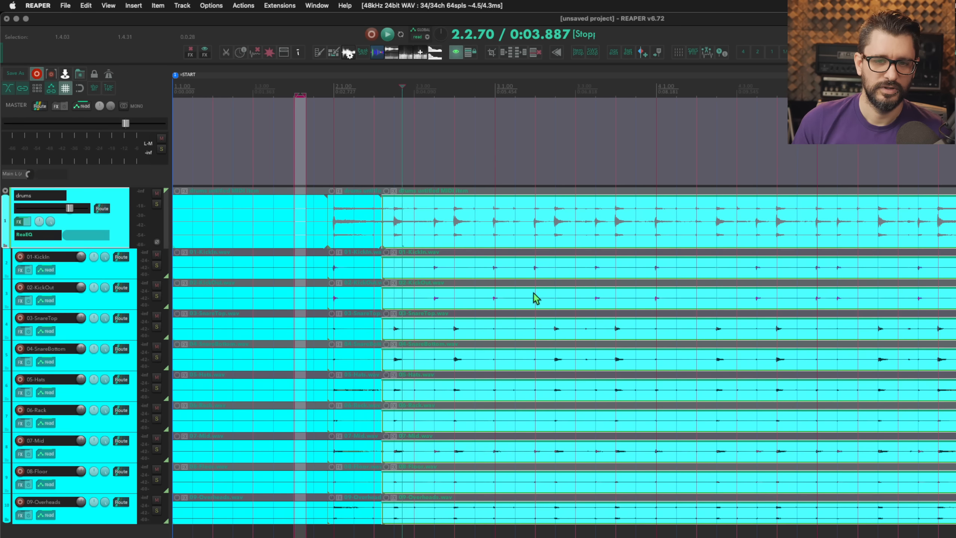
pyautogui.press('super+z')
pyautogui.press('super+z')
pyautogui.press('super+z')
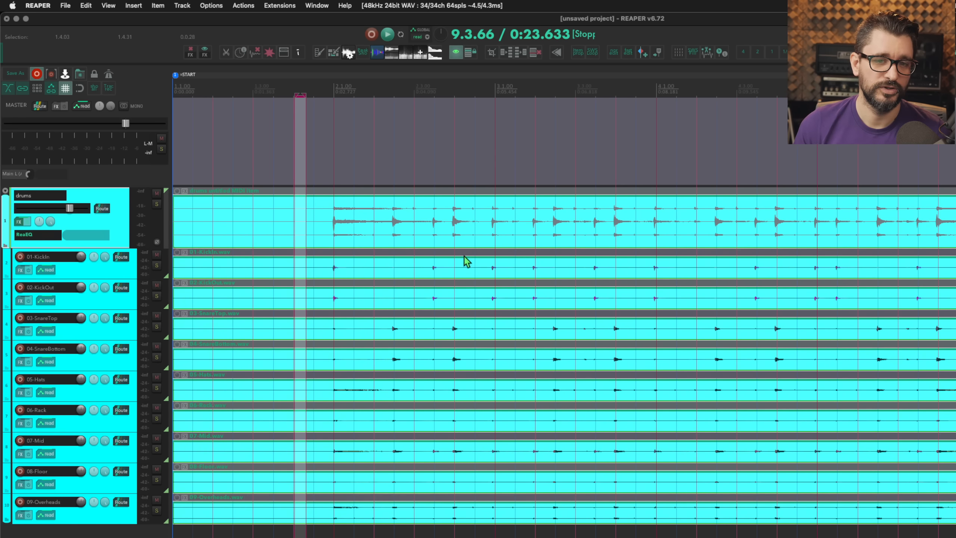
# Split the grouped drum items just before 3.1.00 and at 3.3.92, slipping the contents after the first split slightly later.
pyautogui.click(490, 243)
pyautogui.press('s')
pyautogui.click(515, 241)
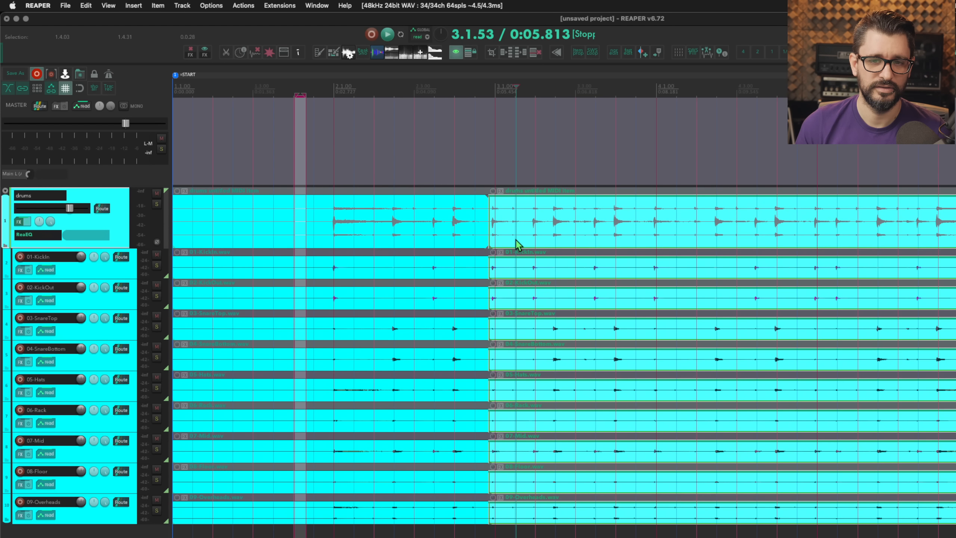
pyautogui.moveTo(516, 239); pyautogui.dragTo(522, 244)
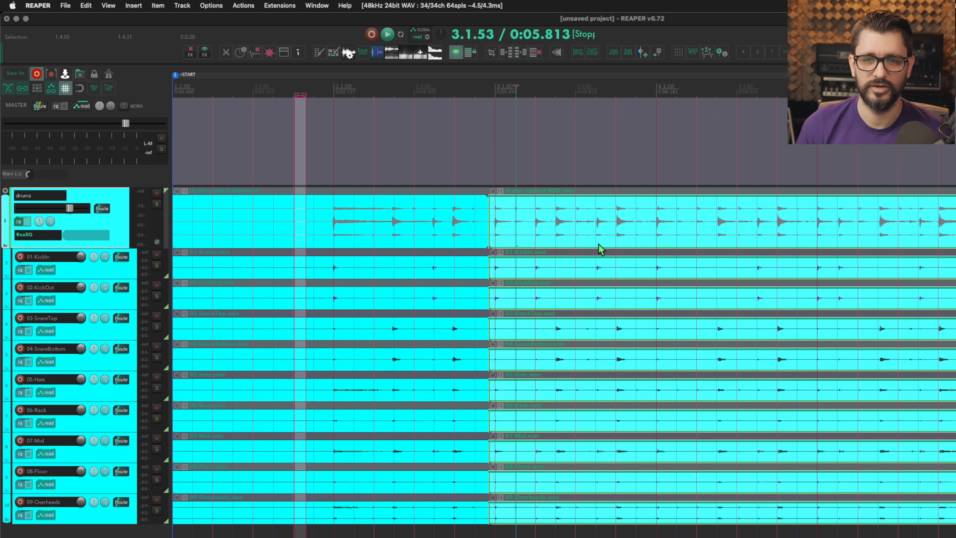
pyautogui.click(615, 244)
pyautogui.press('s')
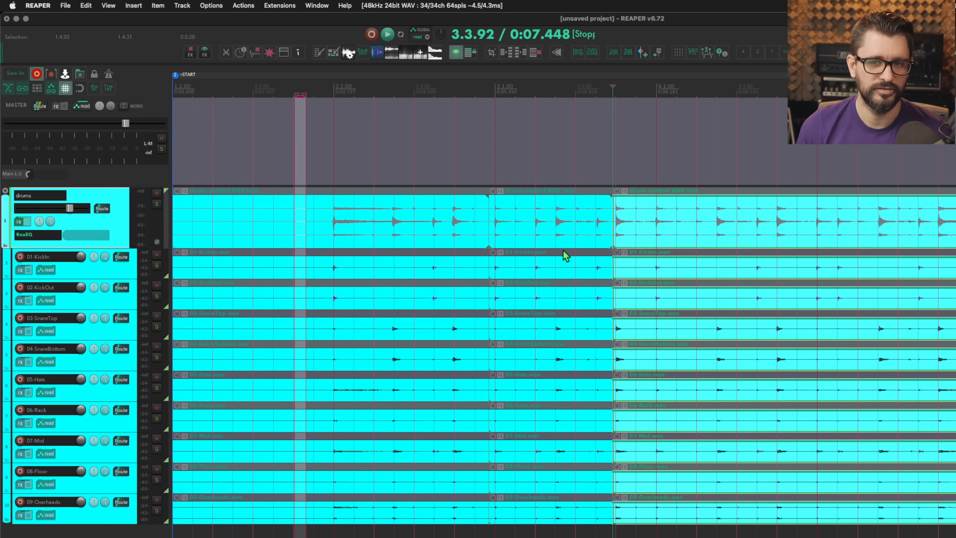
# Time-stretch the first section of all the grouped drum items slightly from its start edge.
pyautogui.scroll(-3, 230, 255)
pyautogui.scroll(-2, 228, 254)
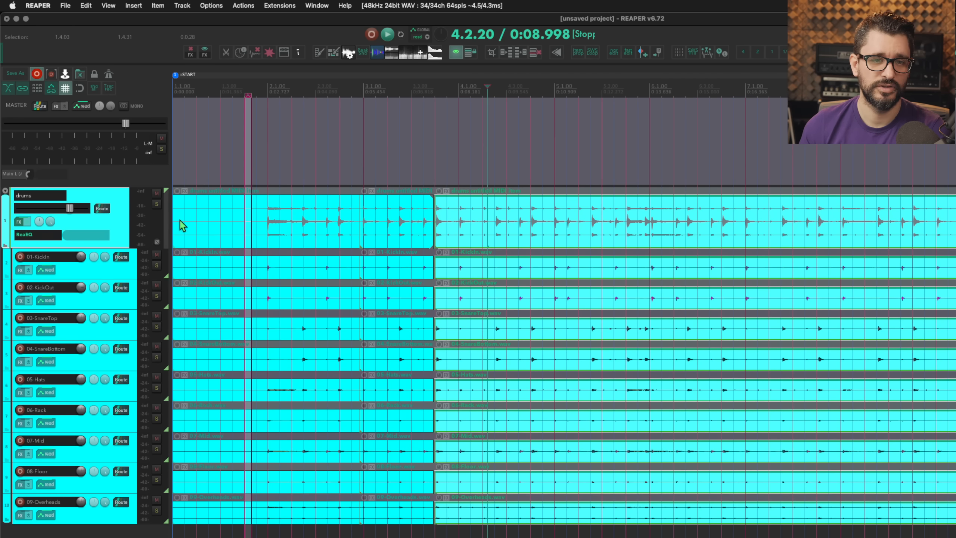
pyautogui.moveTo(180, 220)
pyautogui.mouseDown()
pyautogui.moveTo(216, 220)
pyautogui.moveTo(173, 222)
pyautogui.mouseUp()
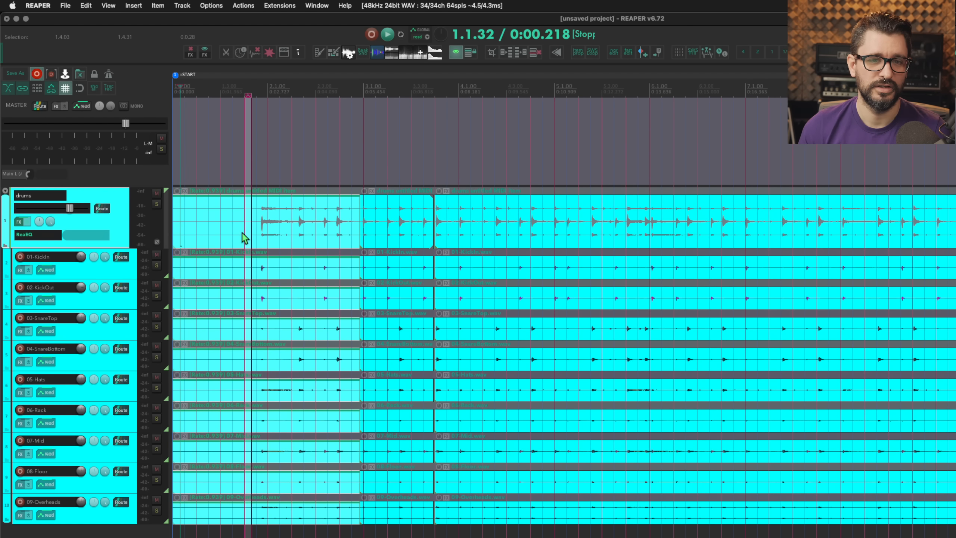
# Copy the last section of 01-KickIn and 02-KickOut into the empty space after the drum items, starting just before measure 13.
pyautogui.moveTo(245, 237)
pyautogui.mouseDown()
pyautogui.moveTo(235, 233)
pyautogui.moveTo(278, 240)
pyautogui.moveTo(248, 247)
pyautogui.mouseUp()
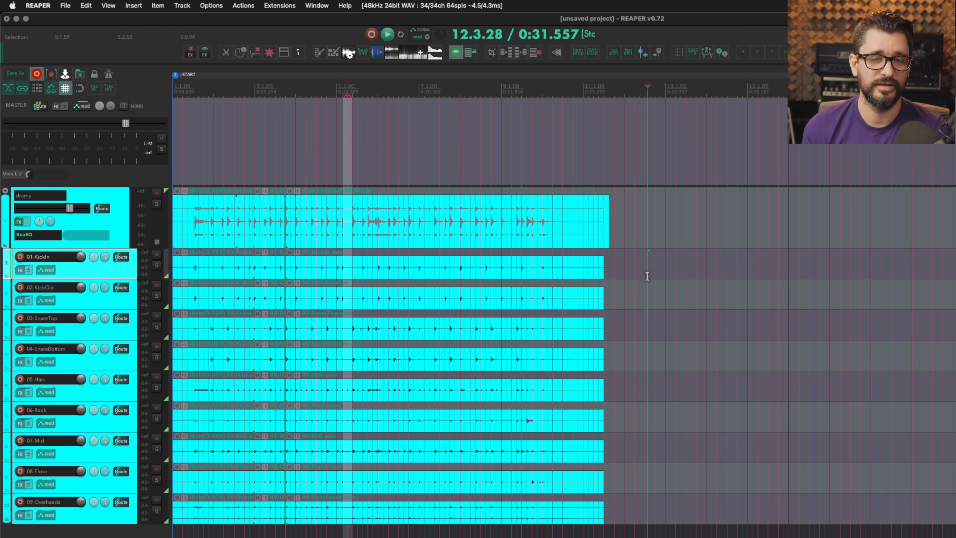
pyautogui.click(365, 267)
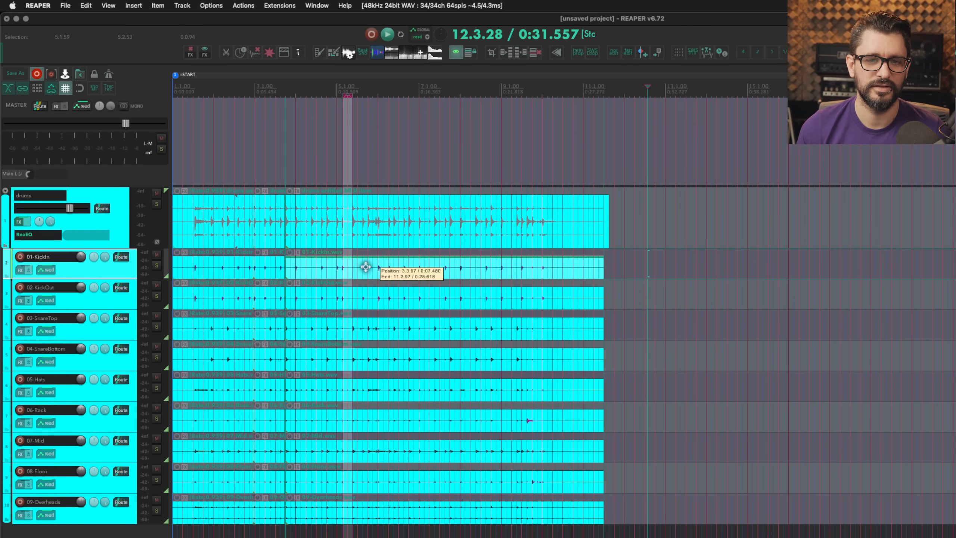
pyautogui.keyDown('shift'); pyautogui.click(393, 292); pyautogui.keyUp('shift')
pyautogui.moveTo(387, 277); pyautogui.dragTo(768, 277)
pyautogui.hscroll(10, 622, 311)
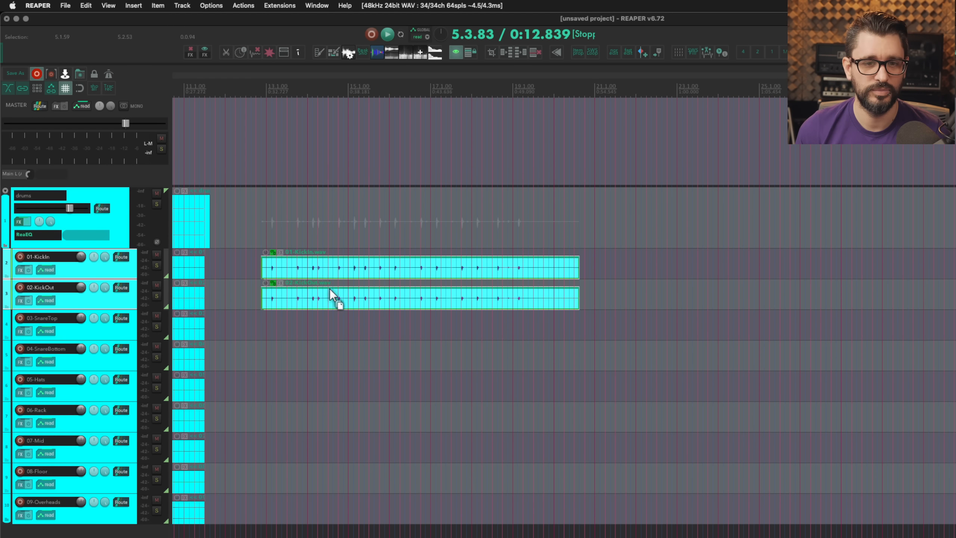
# Move the grouped kick copies on 01-KickIn and 02-KickOut slightly earlier.
pyautogui.click(300, 277)
pyautogui.scroll(6, 301, 281)
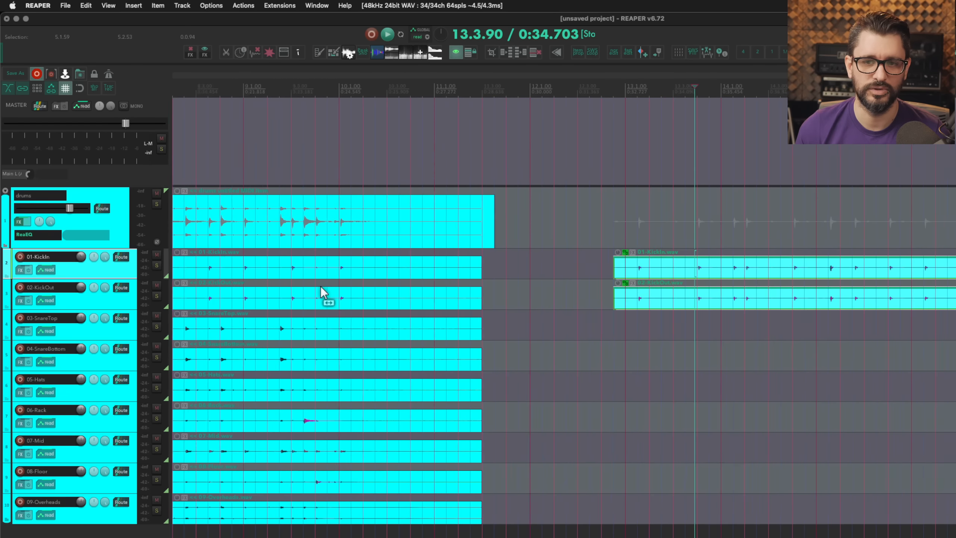
pyautogui.hscroll(5, 388, 298)
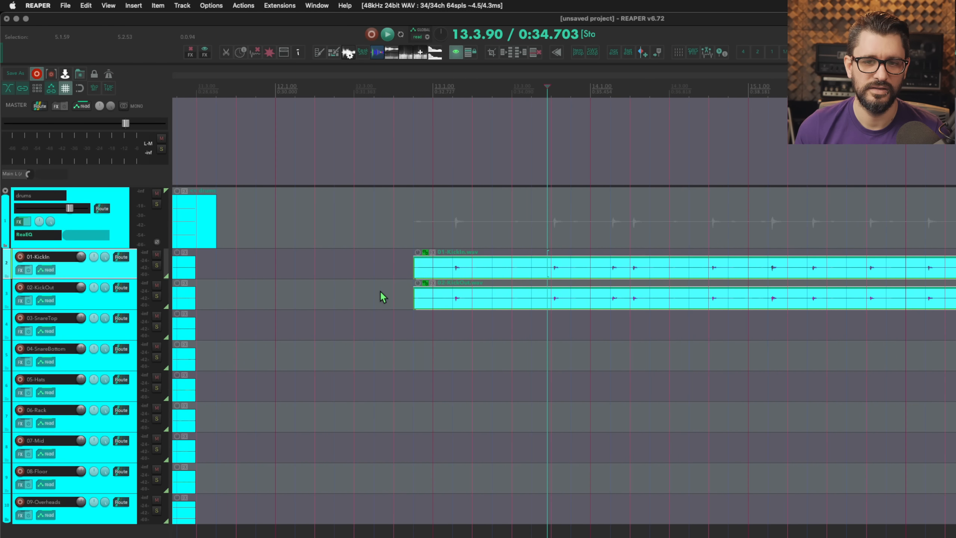
pyautogui.hscroll(5, 382, 297)
pyautogui.hscroll(-5, 367, 295)
pyautogui.click(521, 304)
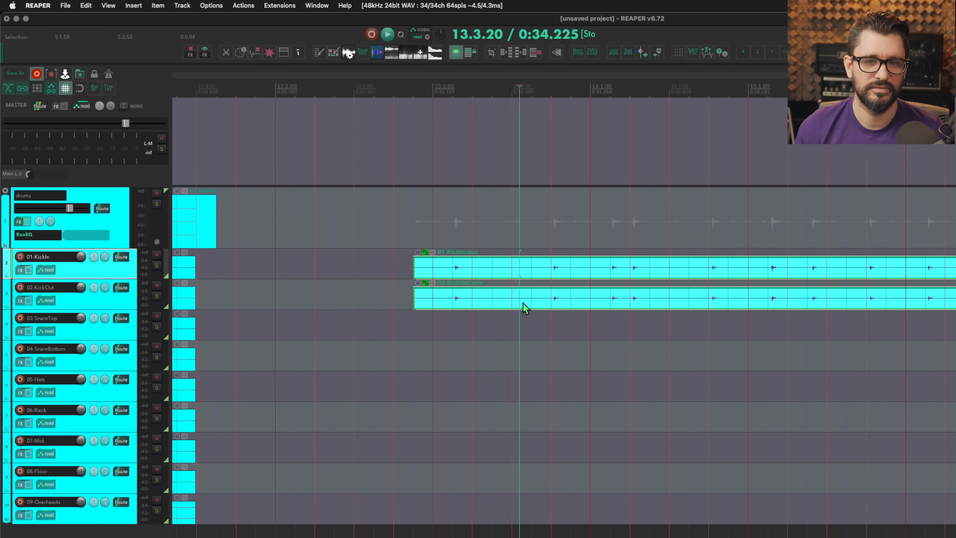
pyautogui.moveTo(491, 301); pyautogui.dragTo(471, 300)
# Trim the start of both grouped kick copies and give them a long fade-in.
pyautogui.click(462, 323)
pyautogui.moveTo(428, 266); pyautogui.dragTo(485, 273)
pyautogui.click(485, 273)
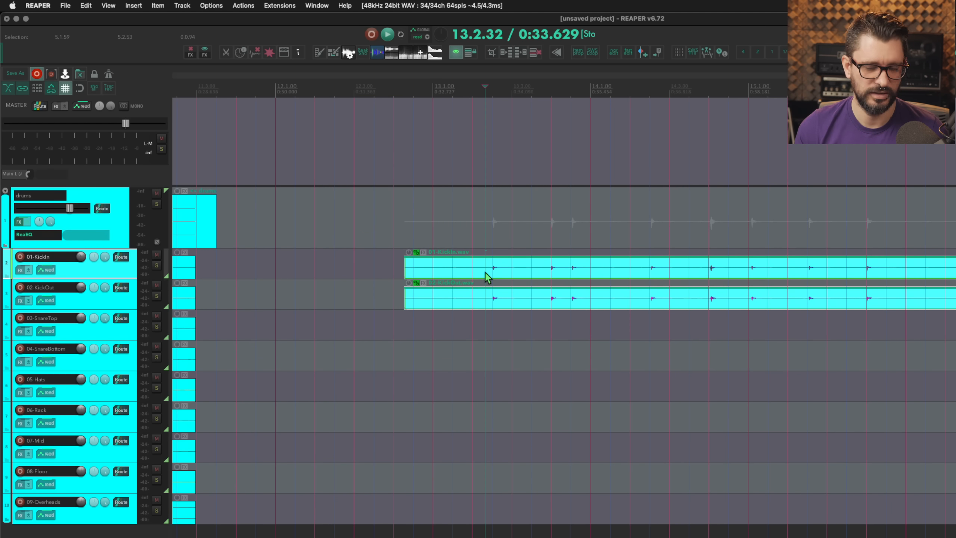
pyautogui.hscroll(10, 604, 275)
pyautogui.scroll(-5, 701, 281)
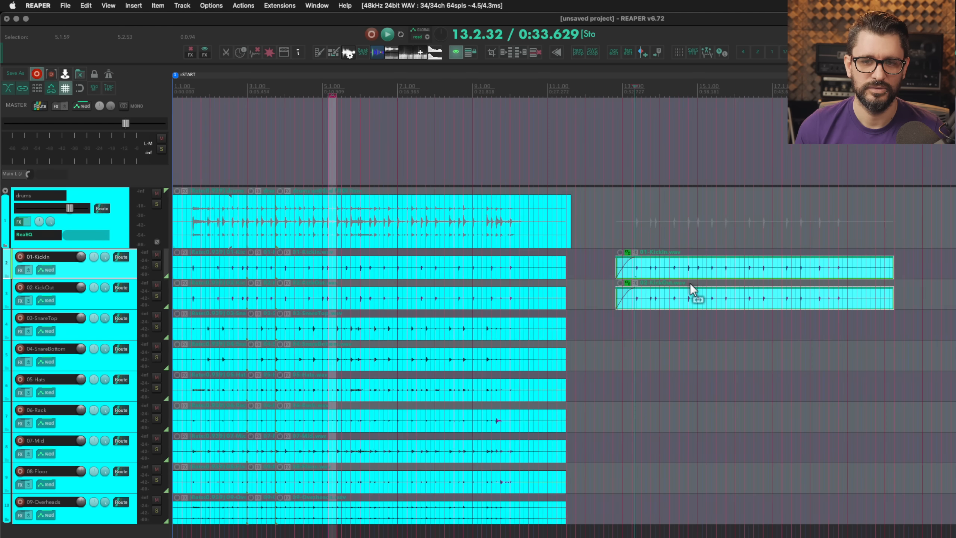
# Split the grouped kick copies on both tracks at 13.3.45 and 14.1.36.
pyautogui.scroll(2, 651, 273)
pyautogui.click(719, 278)
pyautogui.press('s')
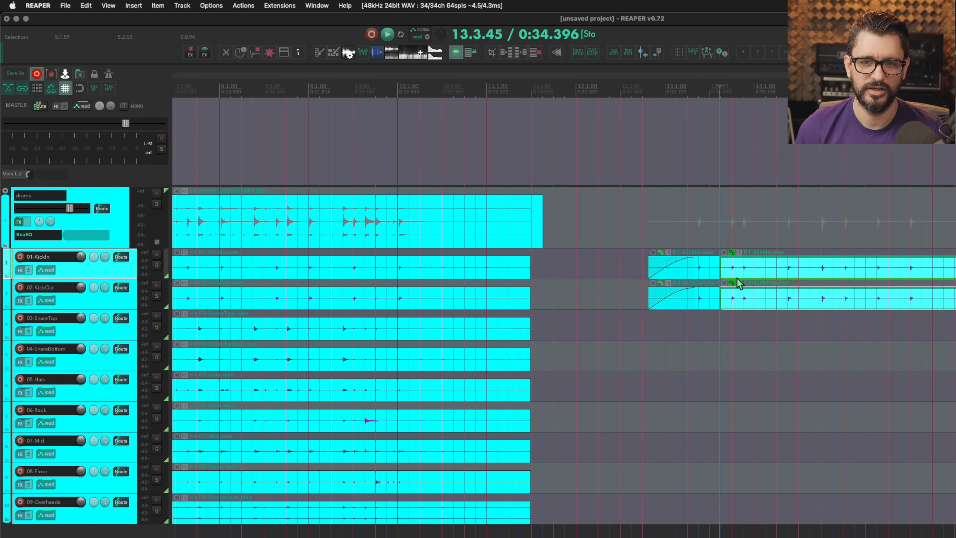
pyautogui.scroll(2, 762, 271)
pyautogui.click(762, 270)
pyautogui.press('s')
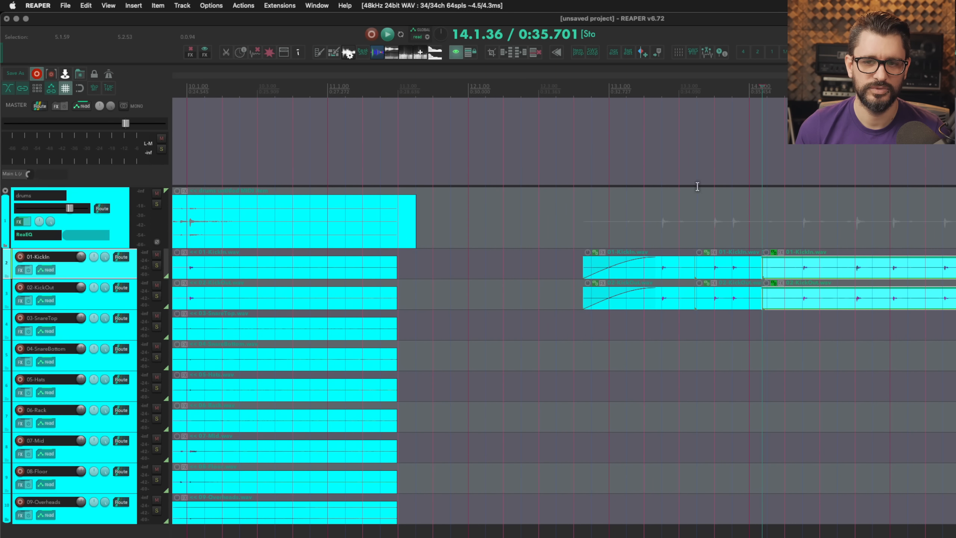
# Move the first grouped kick piece earlier to about 12.2.54 and pull the second piece earlier, leaving a gap between them.
pyautogui.hscroll(5, 693, 186)
pyautogui.click(531, 275)
pyautogui.moveTo(531, 275); pyautogui.dragTo(469, 268)
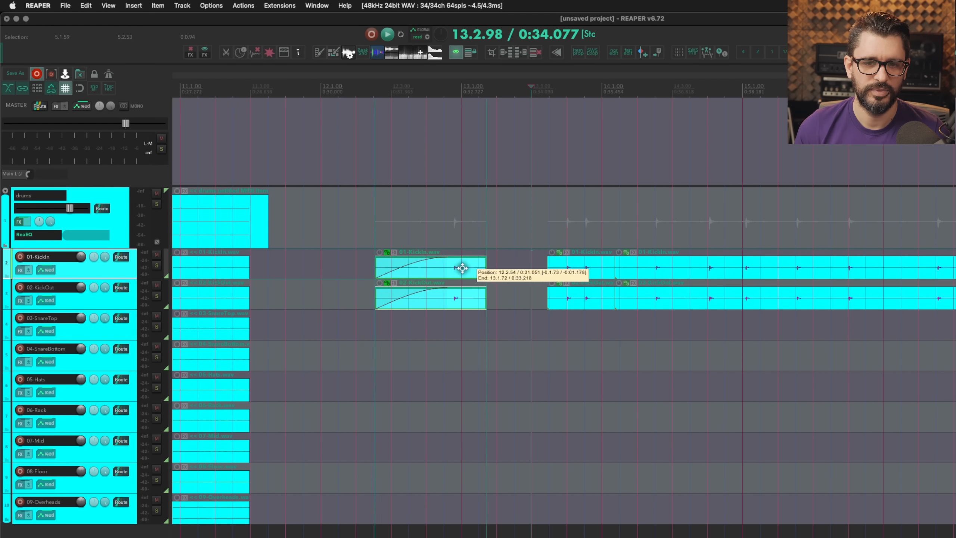
pyautogui.moveTo(589, 277); pyautogui.dragTo(563, 280)
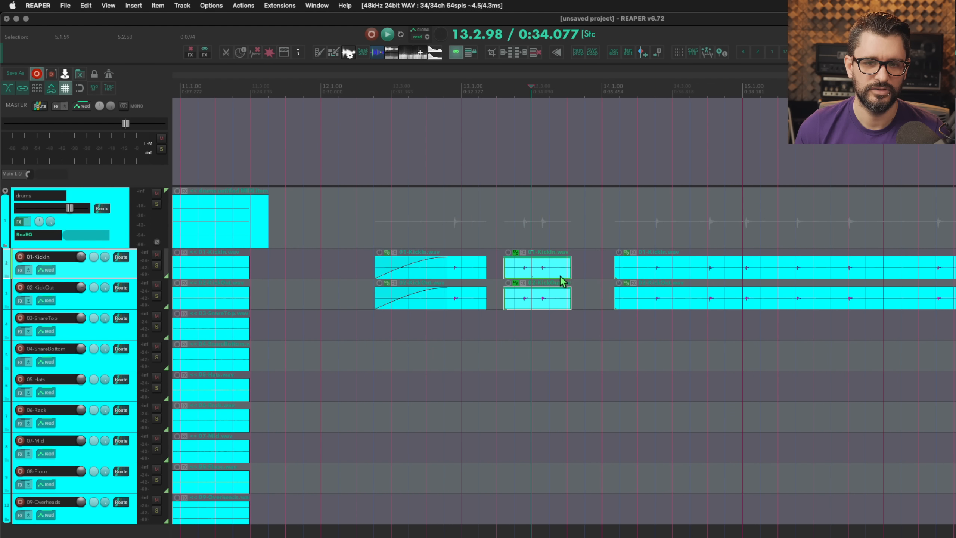
# Split the last grouped kick piece at 14.3.19 and move the section before the split slightly earlier.
pyautogui.click(659, 273)
pyautogui.click(679, 273)
pyautogui.press('s')
pyautogui.moveTo(648, 275); pyautogui.dragTo(623, 270)
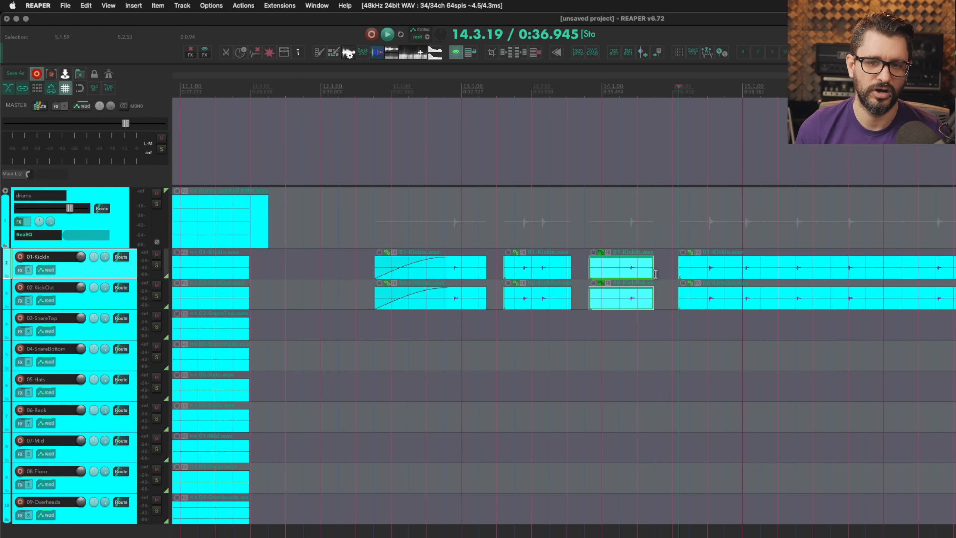
# Turn off item grouping and move only the second 01-KickIn piece slightly earlier, without its 02-KickOut partner.
pyautogui.click(665, 289)
pyautogui.hscroll(5, 661, 293)
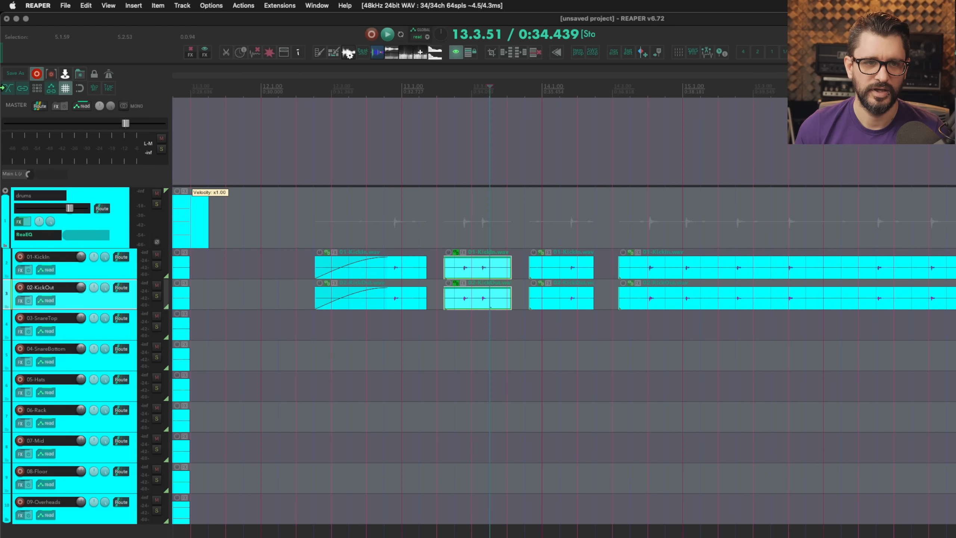
pyautogui.click(26, 89)
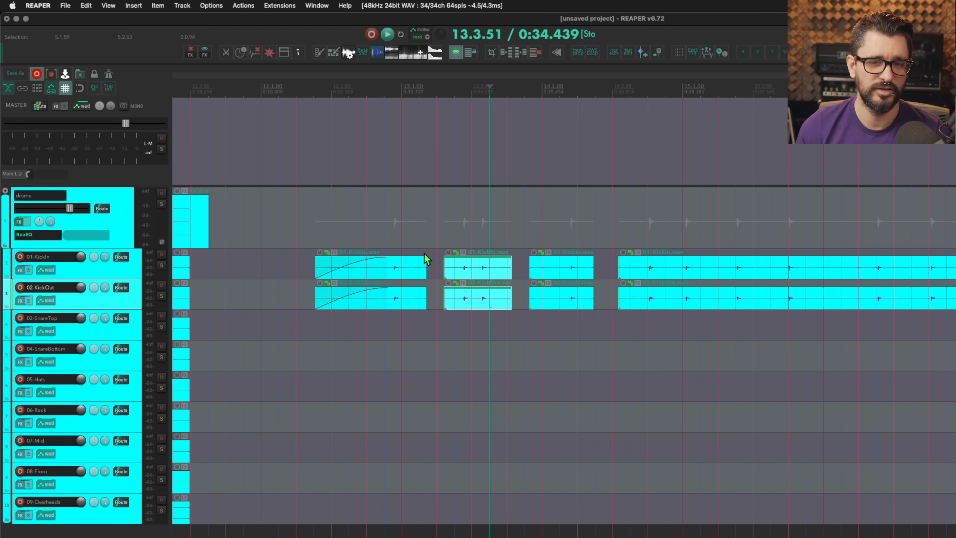
pyautogui.click(496, 278)
pyautogui.moveTo(486, 273)
pyautogui.mouseDown()
pyautogui.moveTo(471, 272)
pyautogui.moveTo(478, 272)
pyautogui.mouseUp()
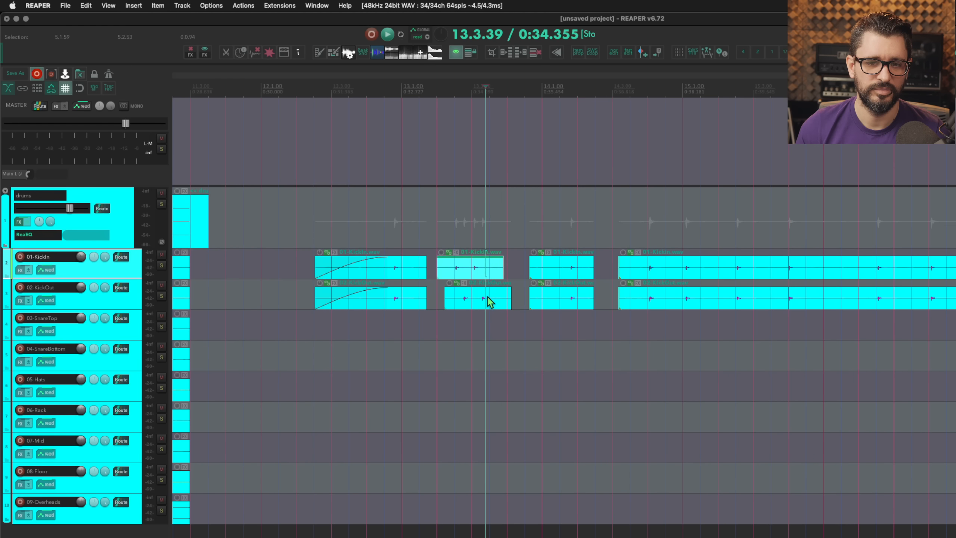
# Turn item grouping back on and clear out the split kick copies after the main drum items.
pyautogui.click(22, 89)
pyautogui.click(431, 294)
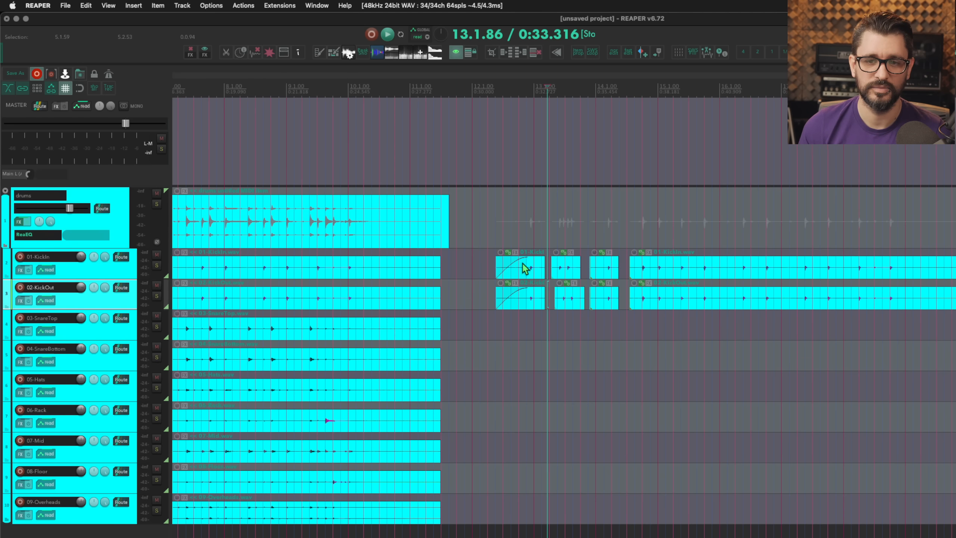
pyautogui.moveTo(491, 249); pyautogui.dragTo(556, 327)
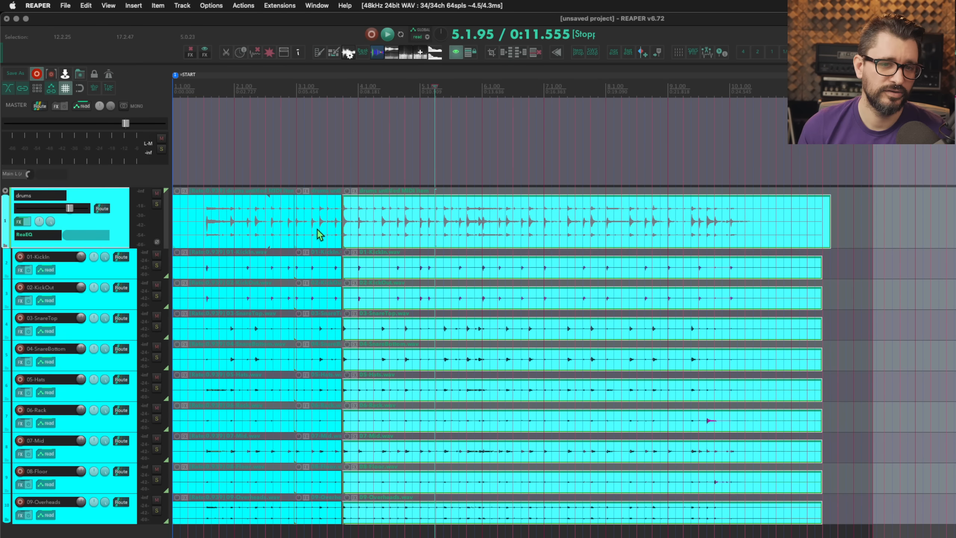
# Try deleting the first section of all the grouped drum items, and undo the deletion.
pyautogui.click(211, 223)
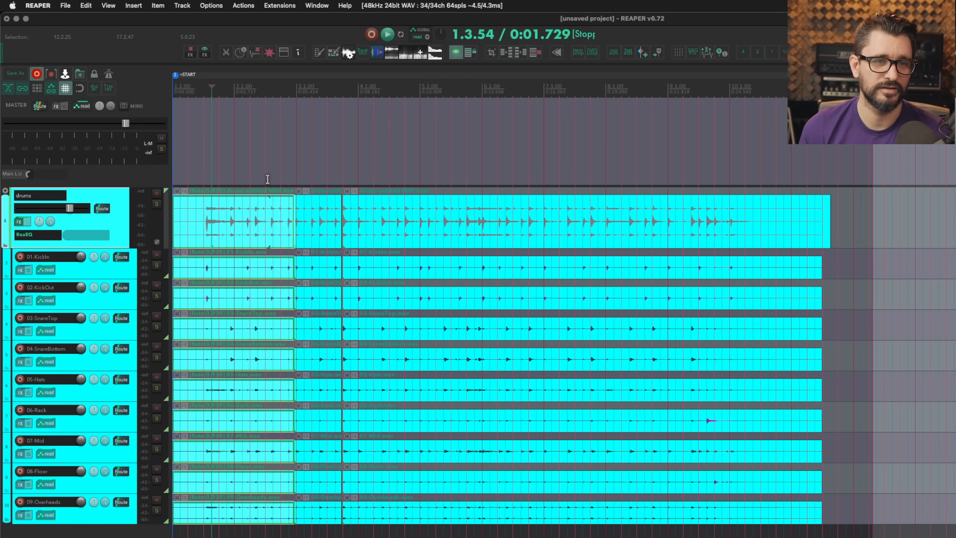
pyautogui.press('Delete')
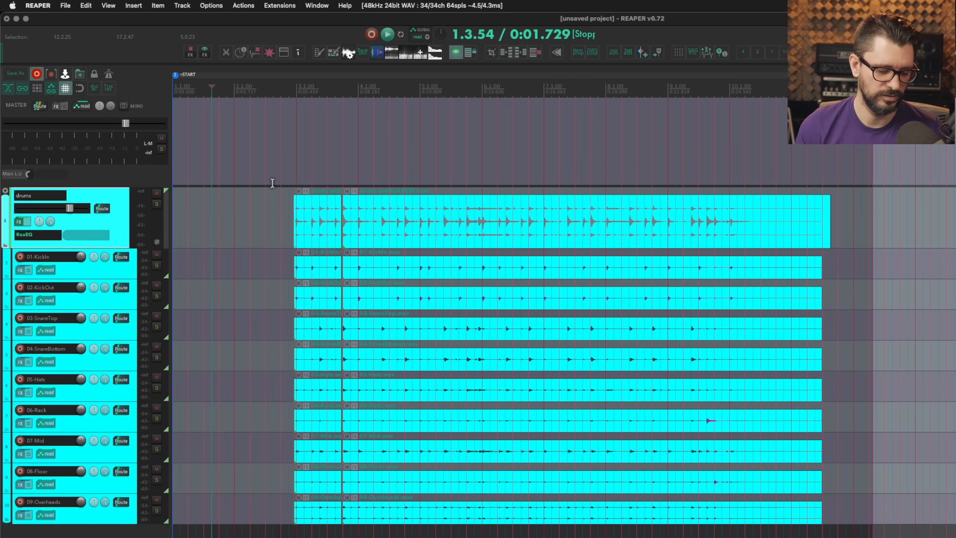
pyautogui.press('super+z')
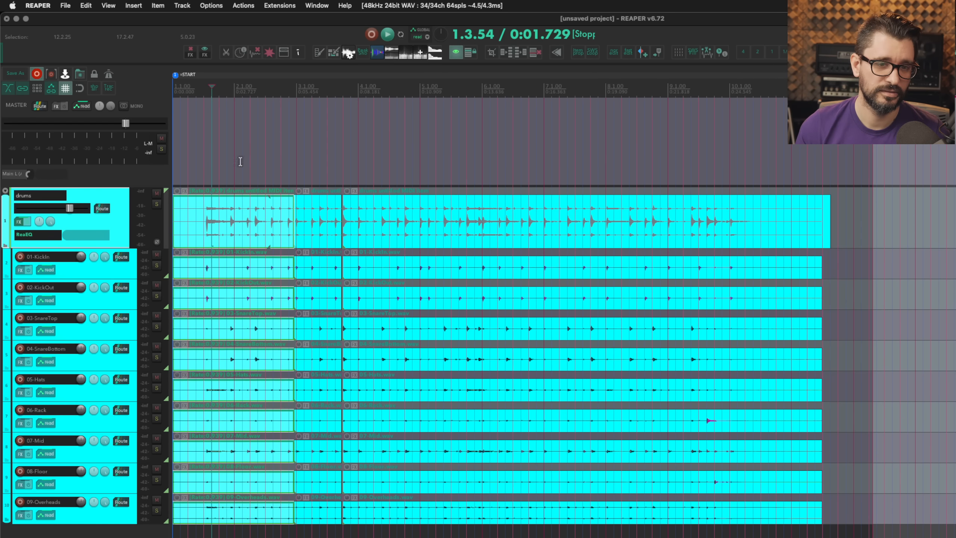
# Turn off grouping and try to move only the first section of the drums parent track's item later.
pyautogui.click(23, 88)
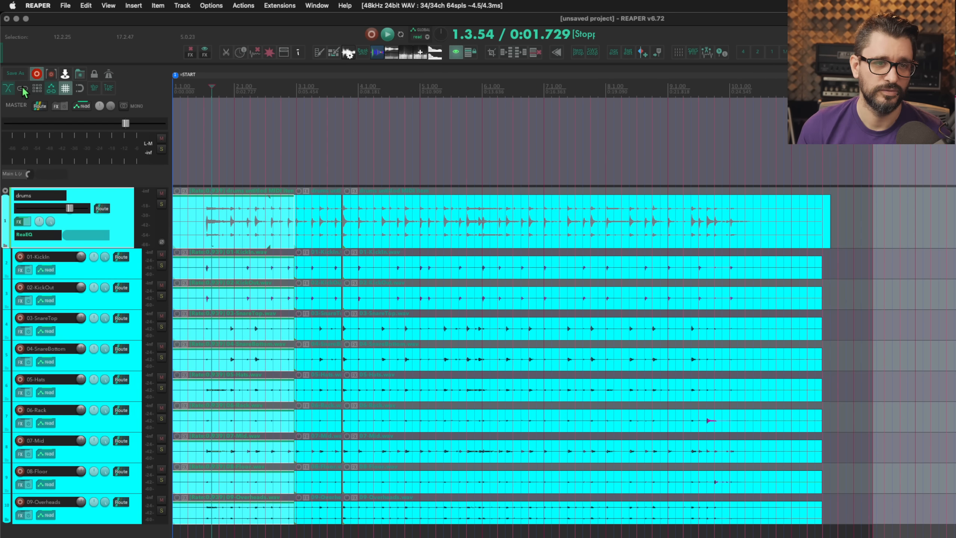
pyautogui.click(240, 239)
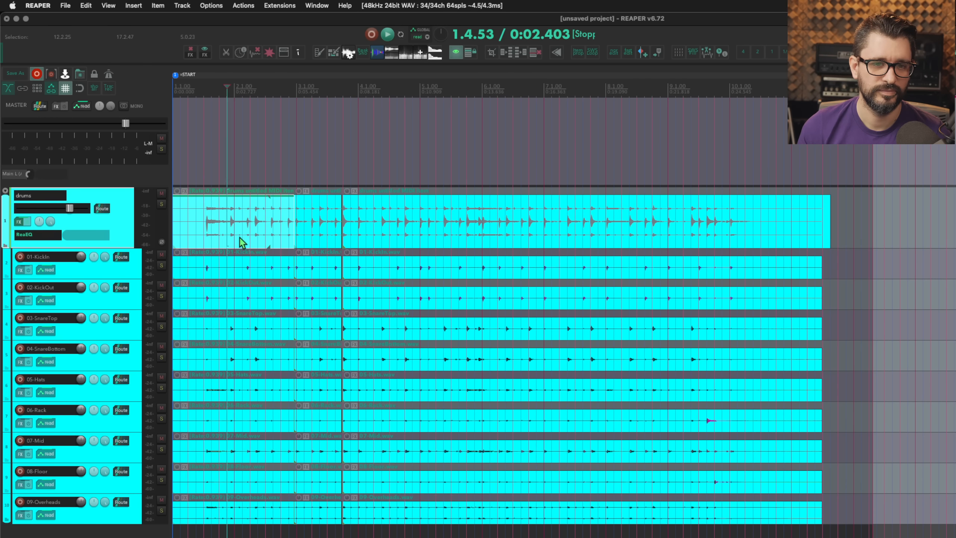
pyautogui.moveTo(222, 226); pyautogui.dragTo(529, 235)
pyautogui.click(414, 217)
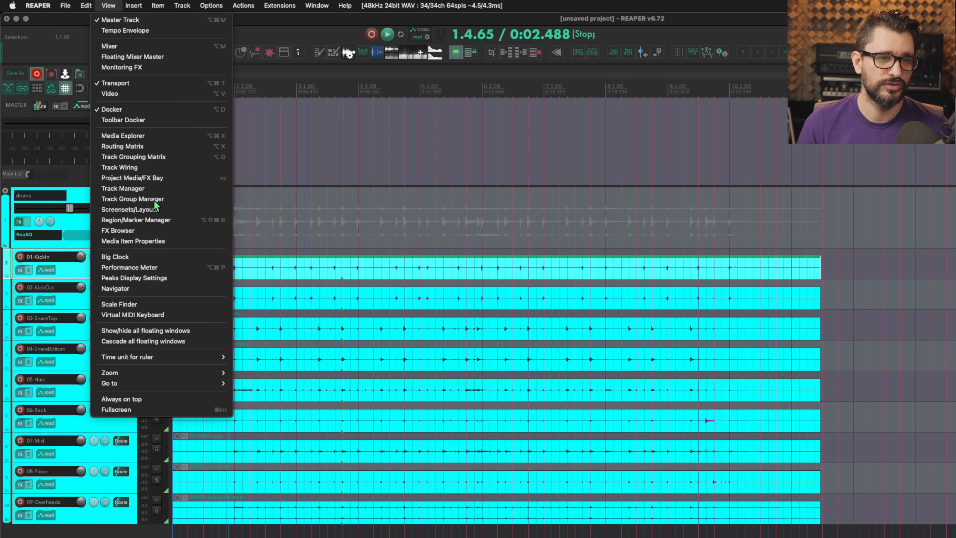
# Disable the Drums Main group in the Track Group Manager and close the manager.
pyautogui.click(153, 199)
pyautogui.moveTo(332, 324); pyautogui.dragTo(363, 127)
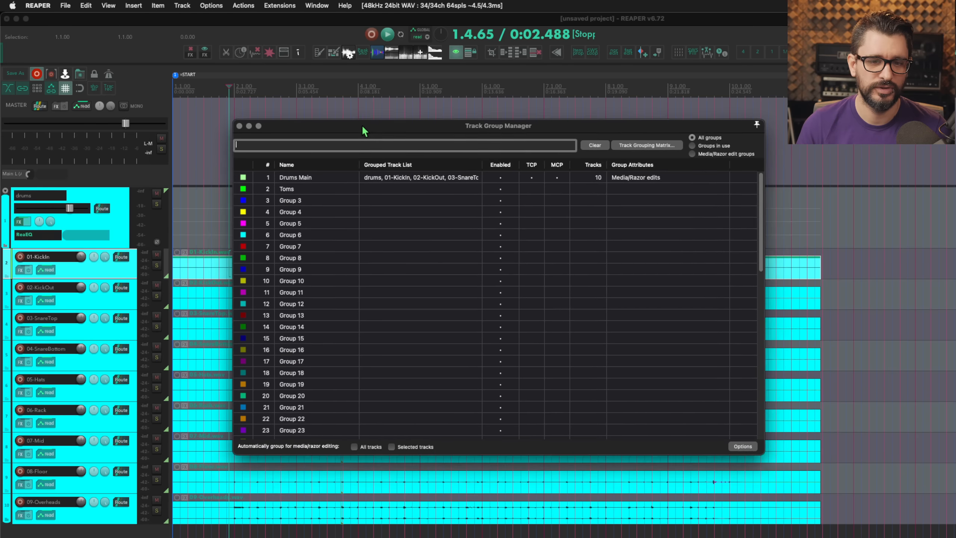
pyautogui.click(501, 176)
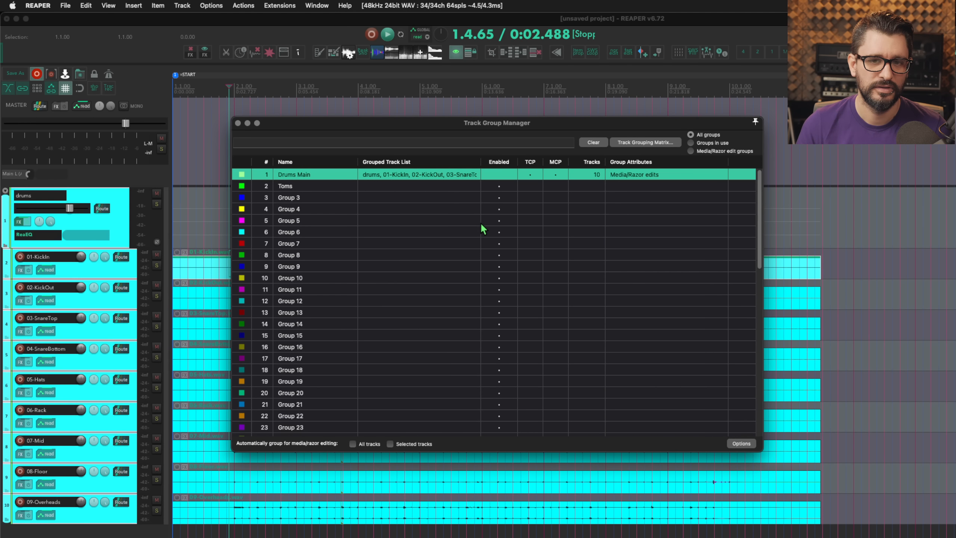
pyautogui.moveTo(272, 123); pyautogui.dragTo(341, 141)
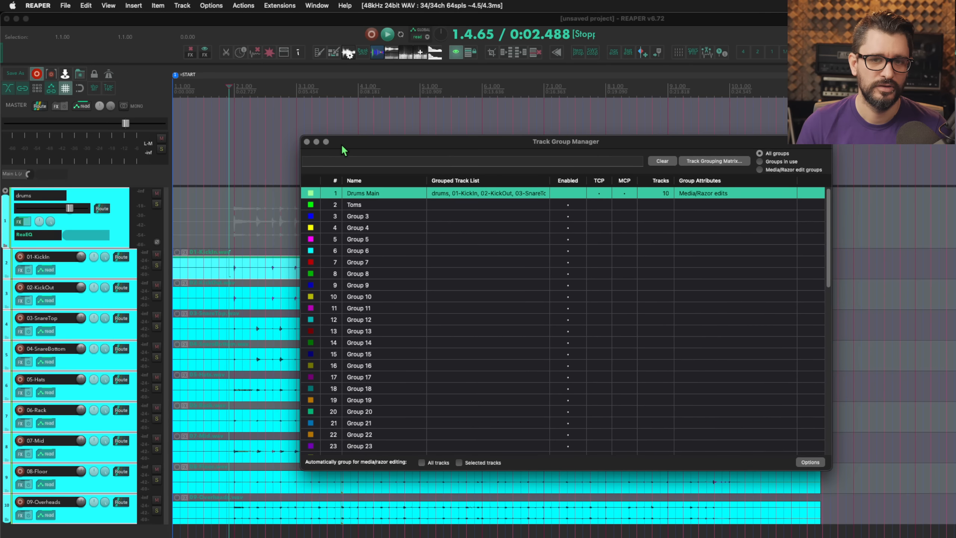
pyautogui.click(219, 222)
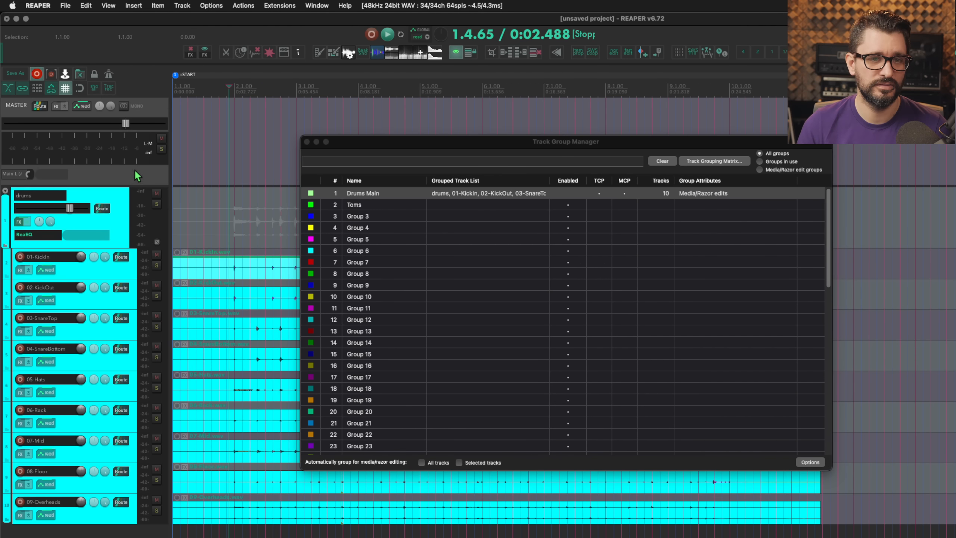
pyautogui.click(307, 142)
# Select the 01-KickIn item and track, and turn on automatic grouping of all tracks for media/razor editing.
pyautogui.click(226, 268)
pyautogui.click(135, 300)
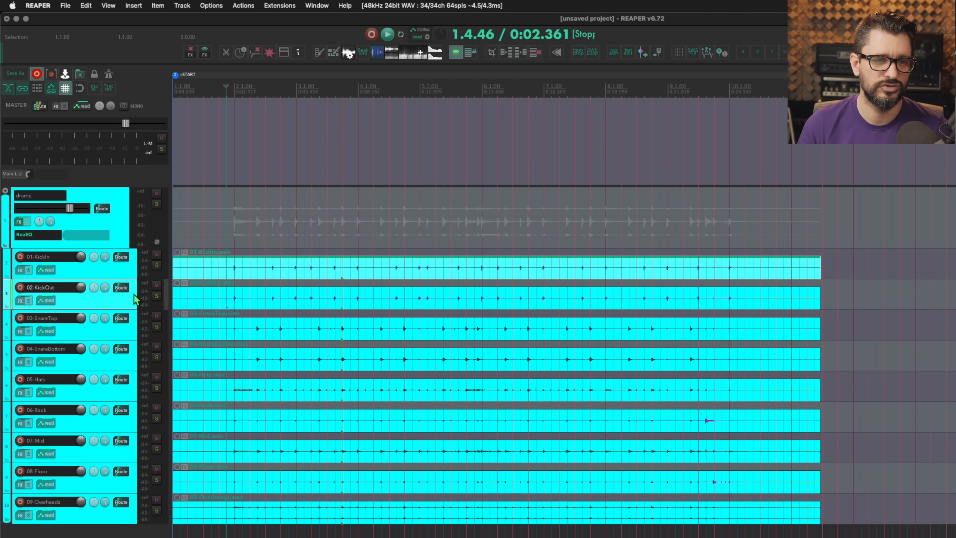
pyautogui.click(135, 269)
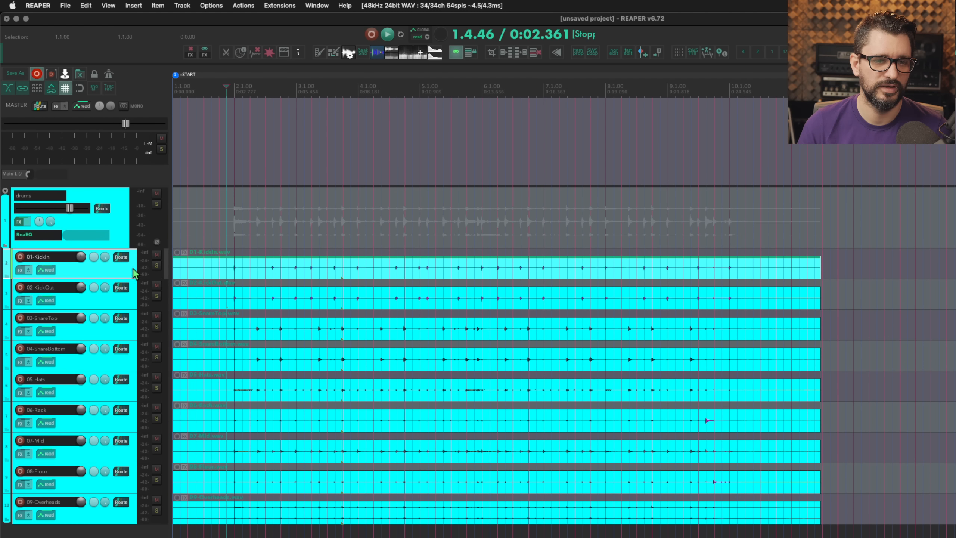
pyautogui.rightClick(23, 92)
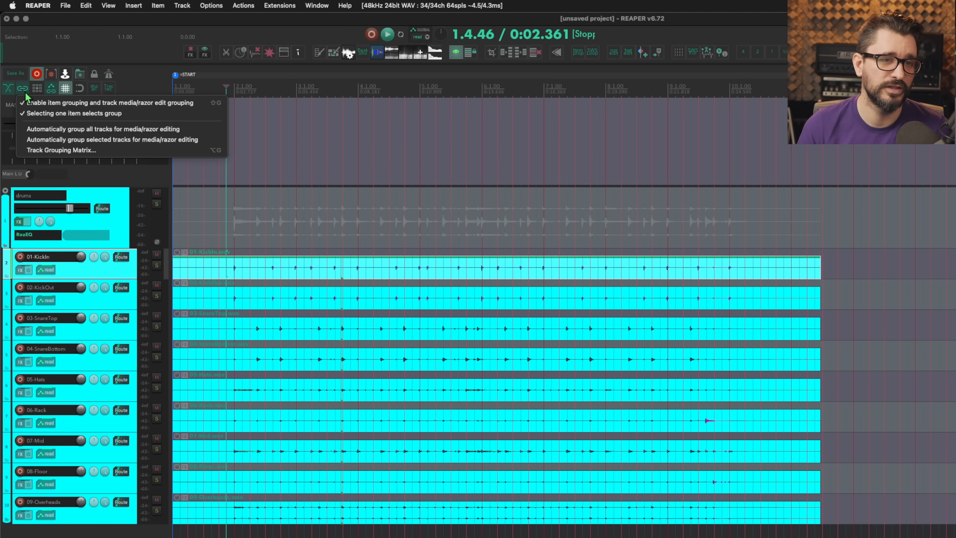
pyautogui.click(132, 129)
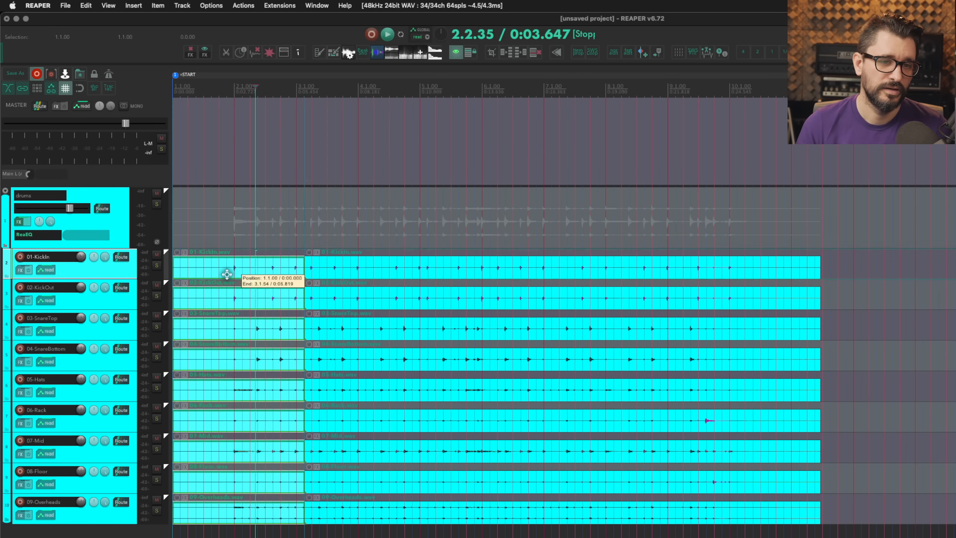
# Split all the drum items at 1.4.53 and 4.3.20, and trim the start of the last section to about 5.3.
pyautogui.click(228, 277)
pyautogui.press('s')
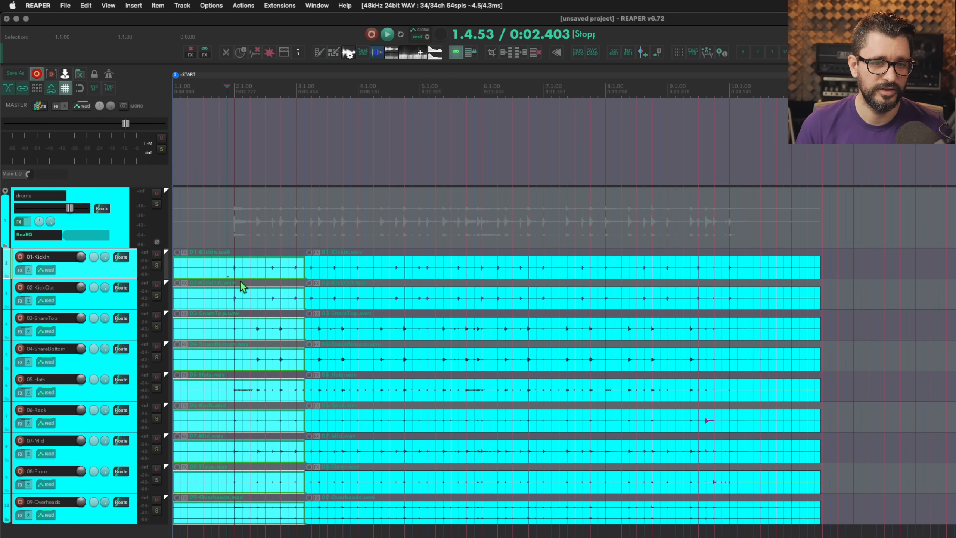
pyautogui.click(241, 281)
pyautogui.click(392, 275)
pyautogui.press('s')
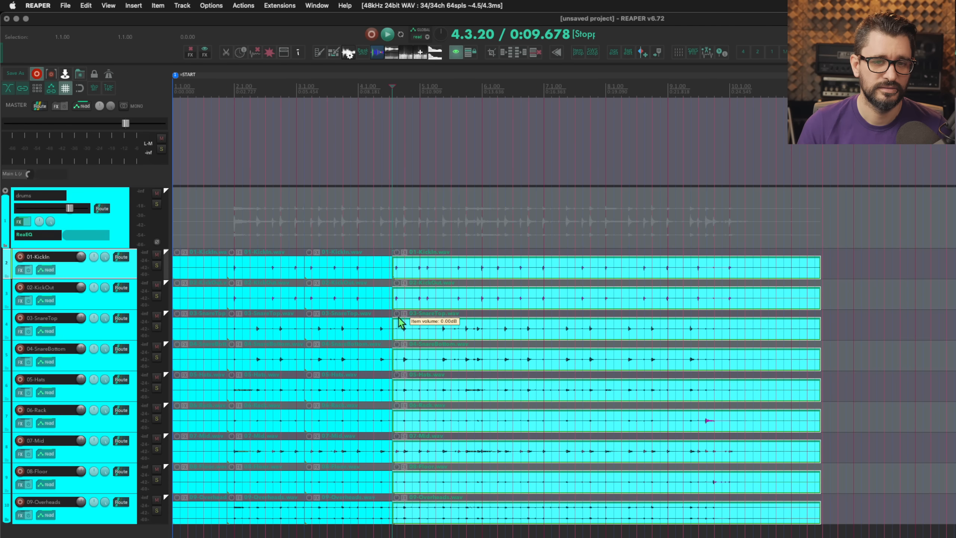
pyautogui.moveTo(393, 269); pyautogui.dragTo(465, 270)
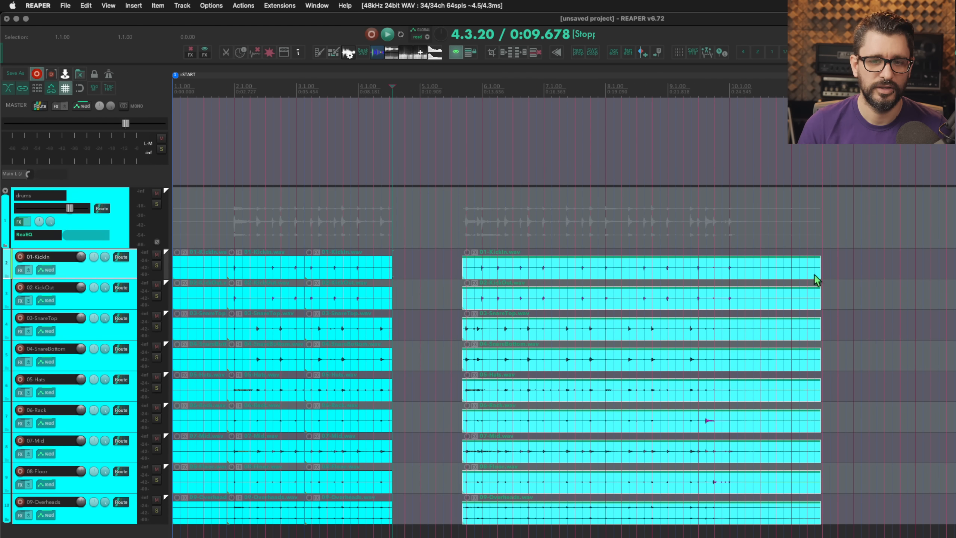
# Trim the end of the last drum section to about 9.2, and move the section earlier so it starts at about 5.1.
pyautogui.moveTo(821, 268); pyautogui.dragTo(682, 268)
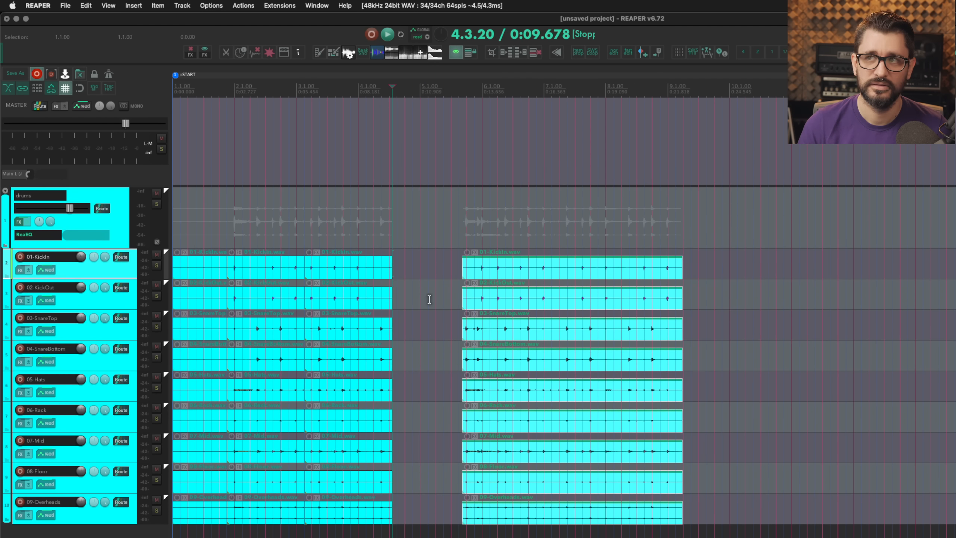
pyautogui.moveTo(529, 280); pyautogui.dragTo(494, 280)
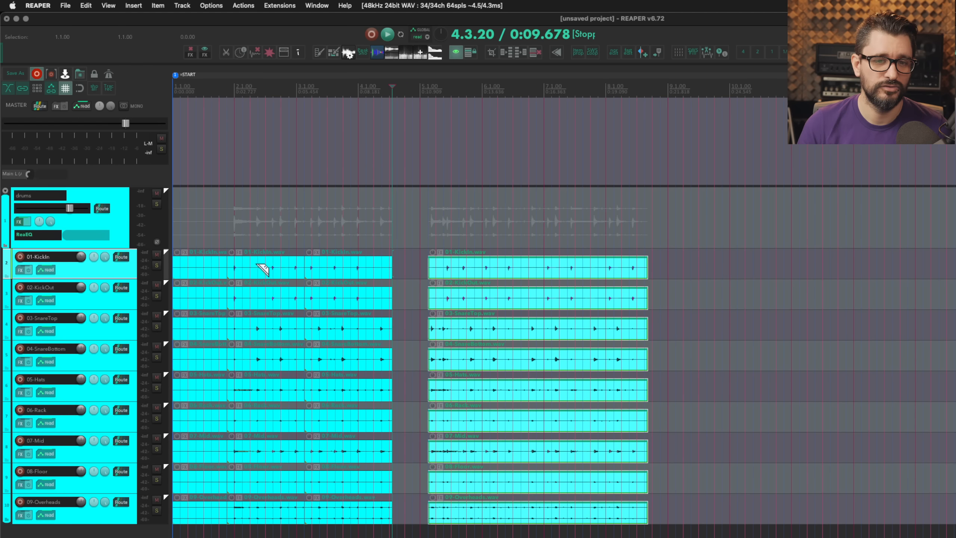
# Draw several razor edit areas across the grouped drum tracks, finishing with one spanning from about 4.4 to 7.1.
pyautogui.moveTo(256, 268); pyautogui.dragTo(309, 390)
pyautogui.moveTo(355, 275); pyautogui.dragTo(428, 324)
pyautogui.moveTo(448, 263); pyautogui.dragTo(491, 339)
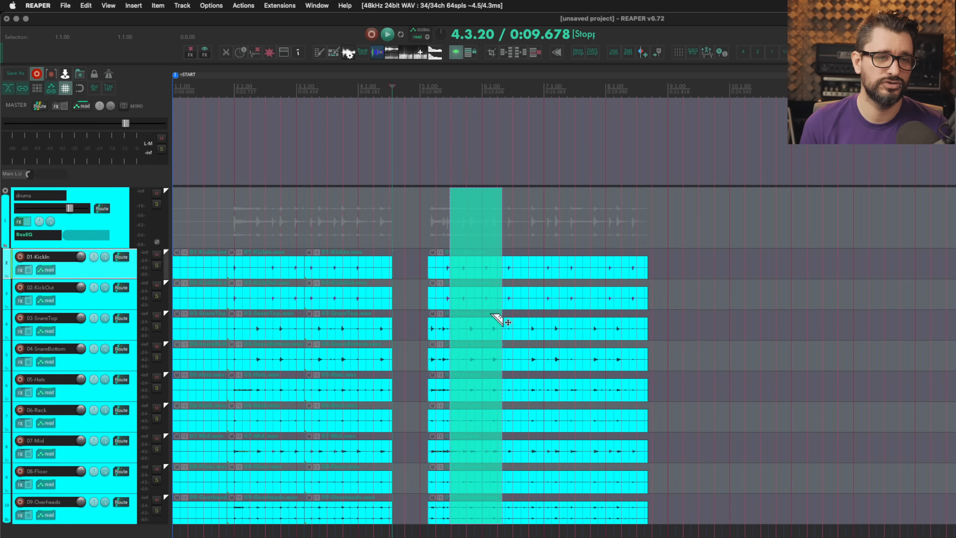
pyautogui.moveTo(293, 135); pyautogui.dragTo(382, 226)
pyautogui.moveTo(409, 293); pyautogui.dragTo(541, 326)
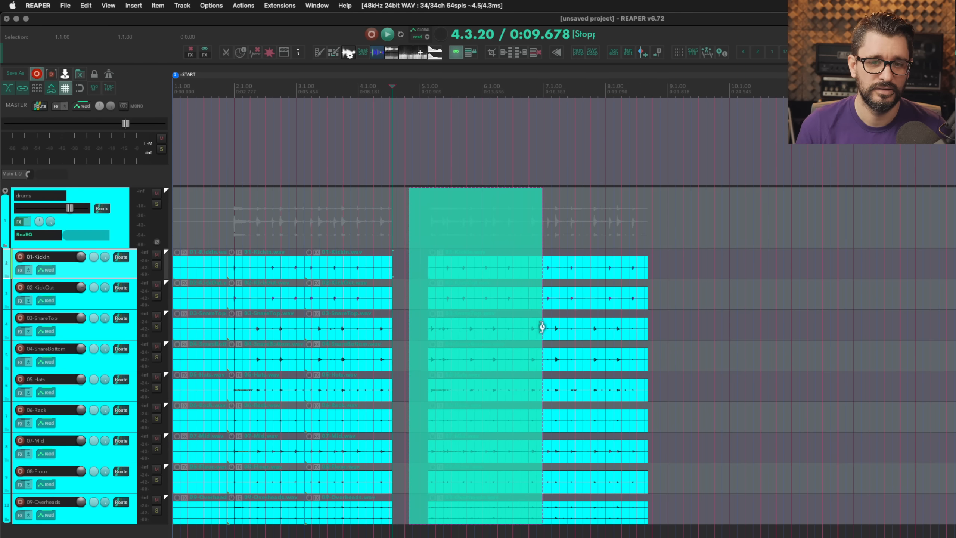
# Switch automatic media/razor edit grouping from all tracks to selected tracks in the Track Group Manager.
pyautogui.rightClick(22, 87)
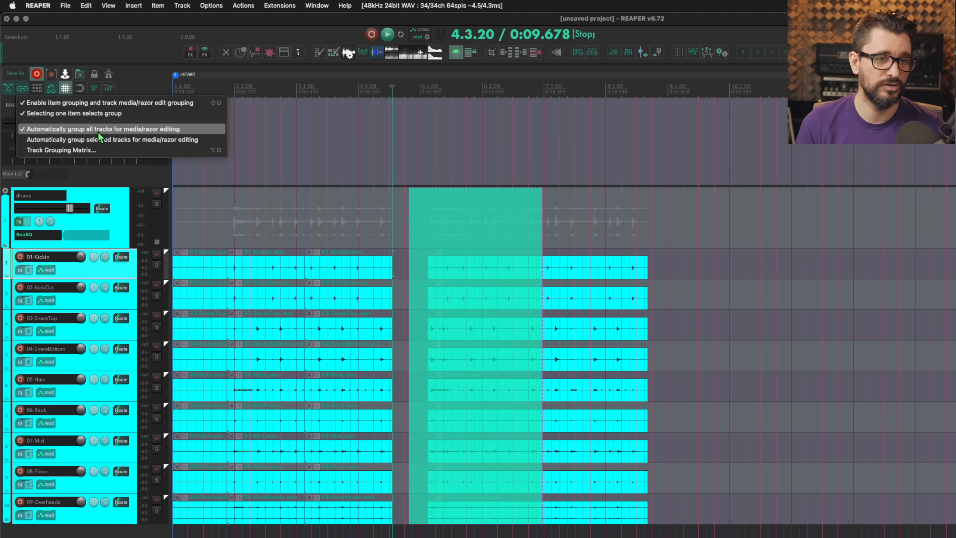
pyautogui.click(133, 83)
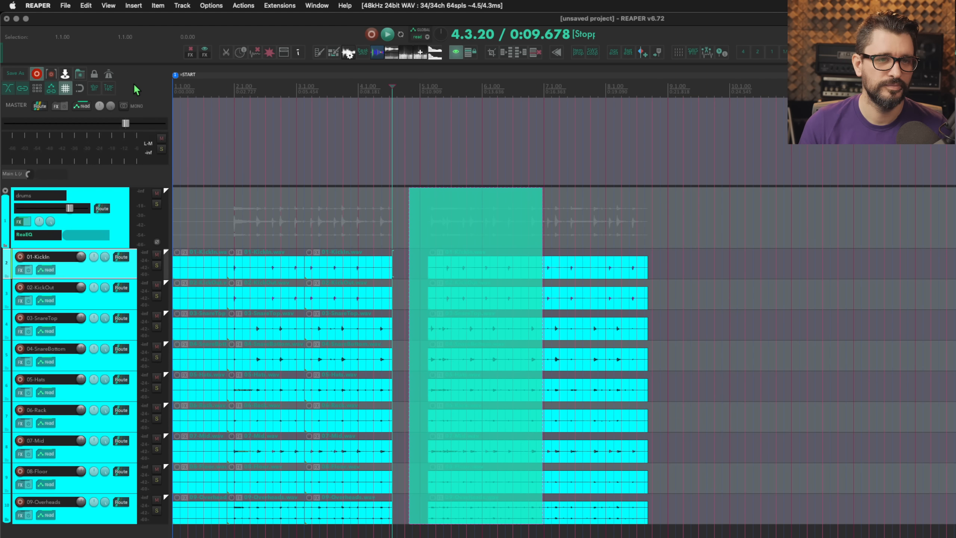
pyautogui.click(108, 5)
pyautogui.click(150, 198)
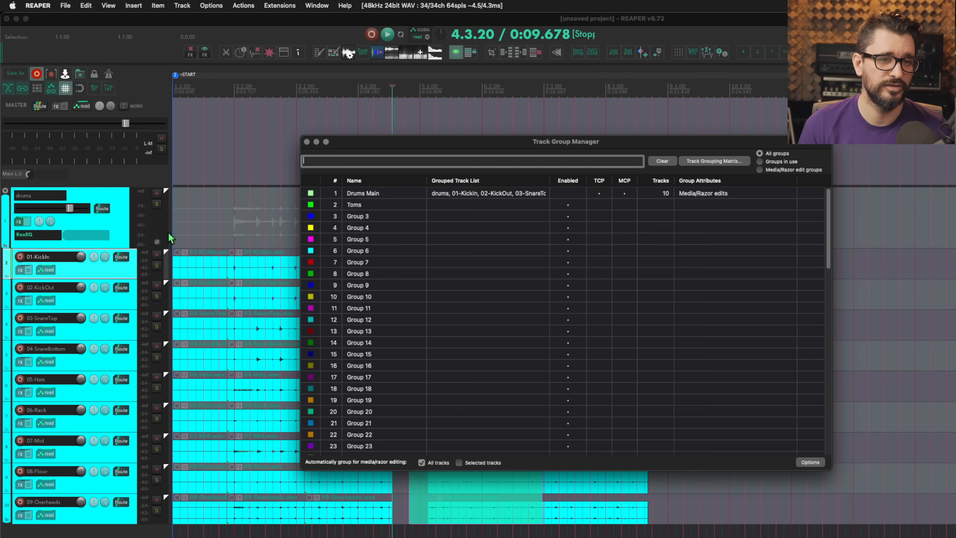
pyautogui.click(458, 462)
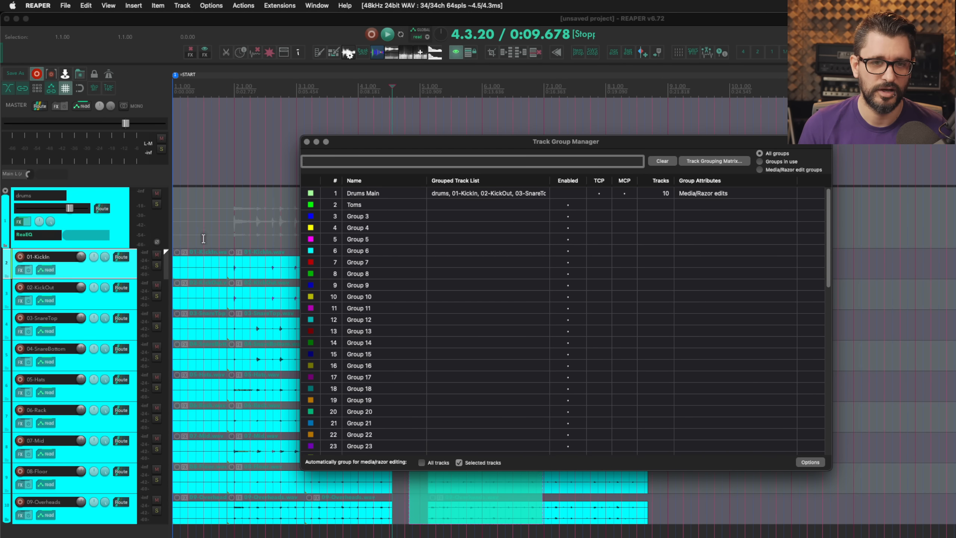
pyautogui.click(232, 235)
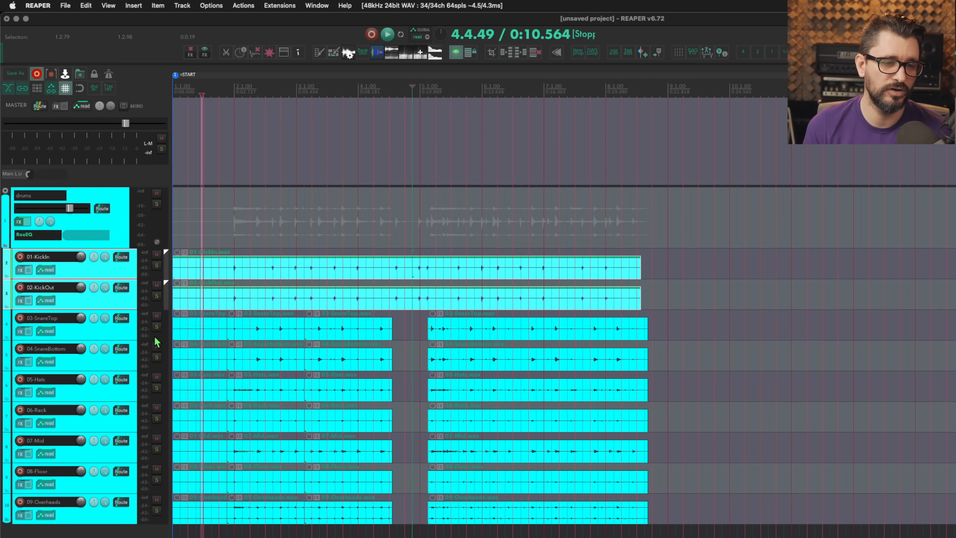
# Select the 03-SnareTop and 04-SnareBottom tracks, and extend their first items to end at about 9.1.
pyautogui.click(131, 332)
pyautogui.keyDown('shift'); pyautogui.click(130, 360); pyautogui.keyUp('shift')
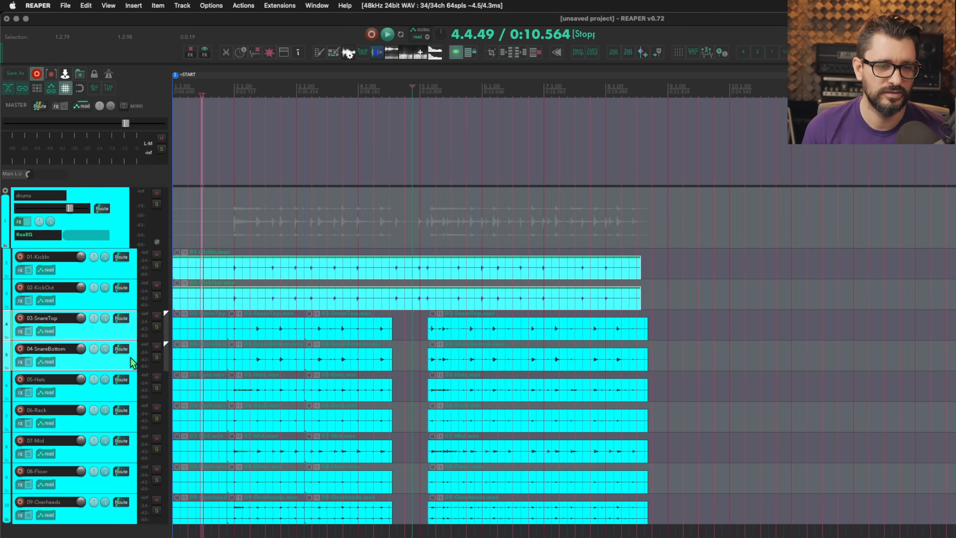
pyautogui.click(218, 332)
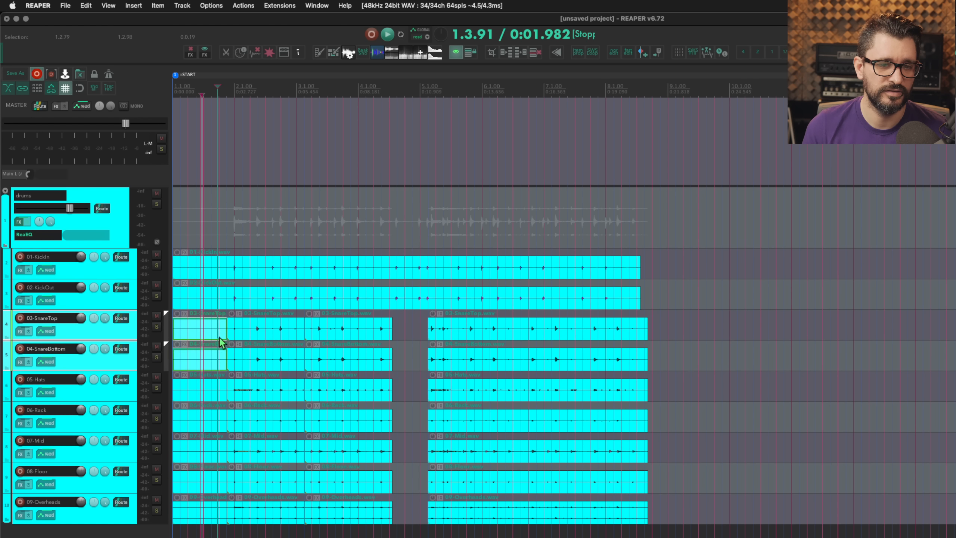
pyautogui.moveTo(227, 328); pyautogui.dragTo(739, 329)
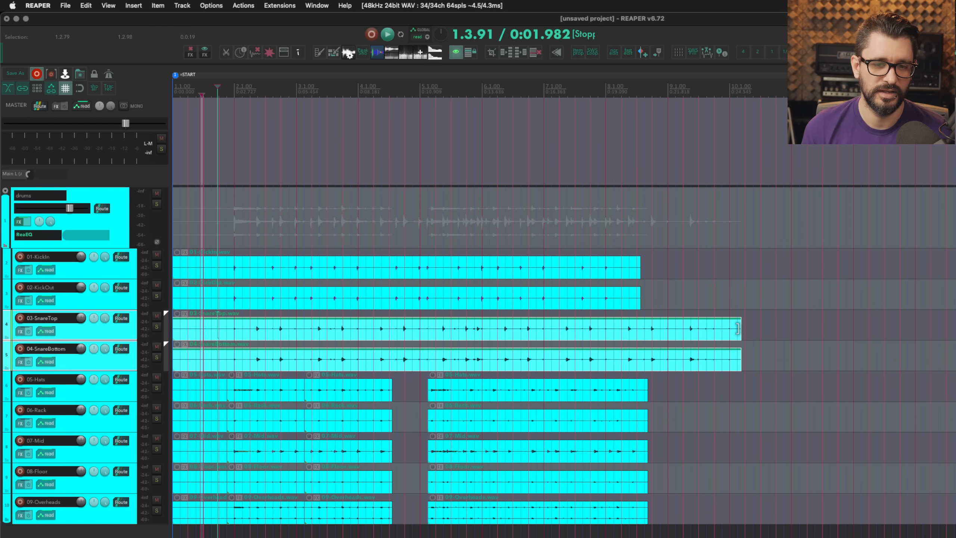
pyautogui.moveTo(738, 329); pyautogui.dragTo(671, 326)
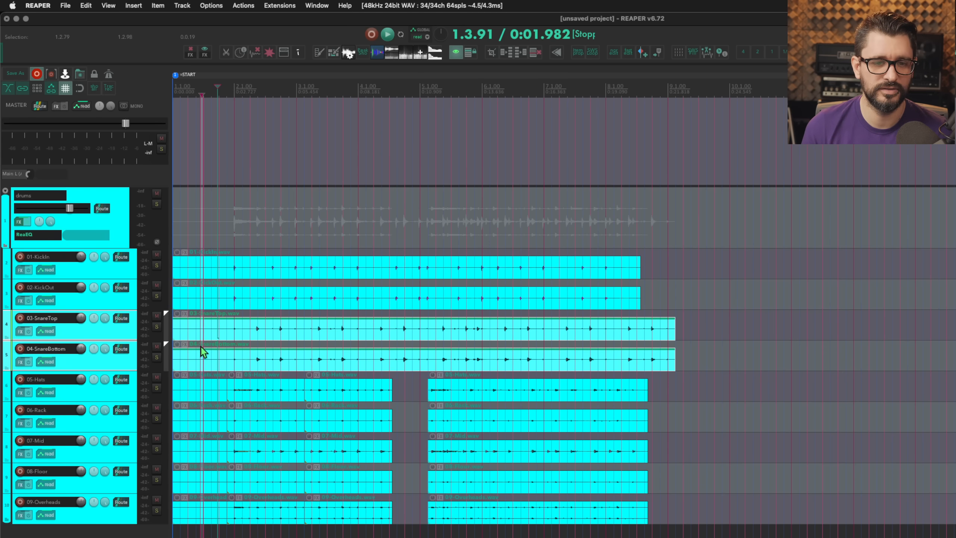
# Split both snare items at about 1.4 and at 3.2.06, and draw razor areas across the two snare tracks.
pyautogui.press('s')
pyautogui.press('s')
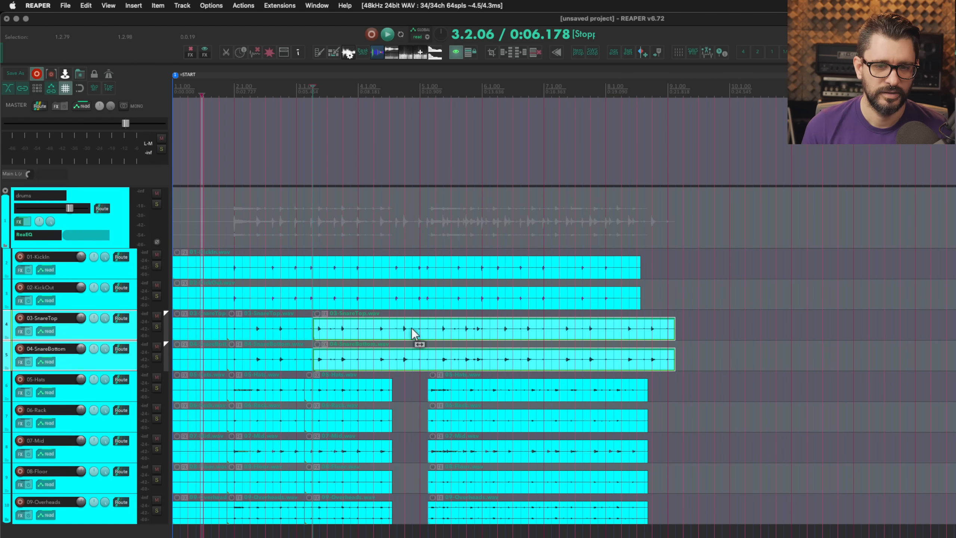
pyautogui.moveTo(411, 328); pyautogui.dragTo(356, 357)
pyautogui.moveTo(470, 338); pyautogui.dragTo(546, 356)
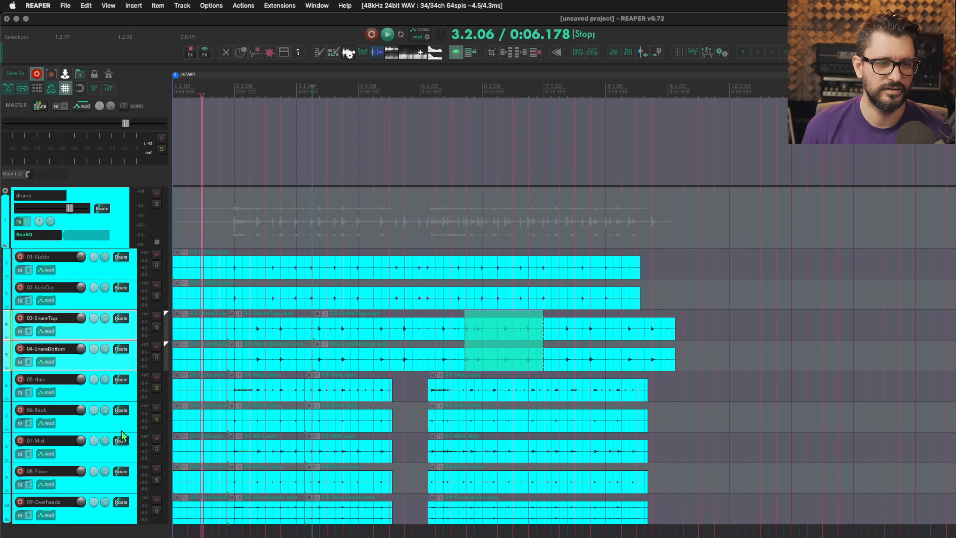
# Add 07-Mid to the track selection and move a razor area from about 4.2 to 6.1 on the three tracks to start at about 10.2.
pyautogui.keyDown('super'); pyautogui.click(128, 454); pyautogui.keyUp('super')
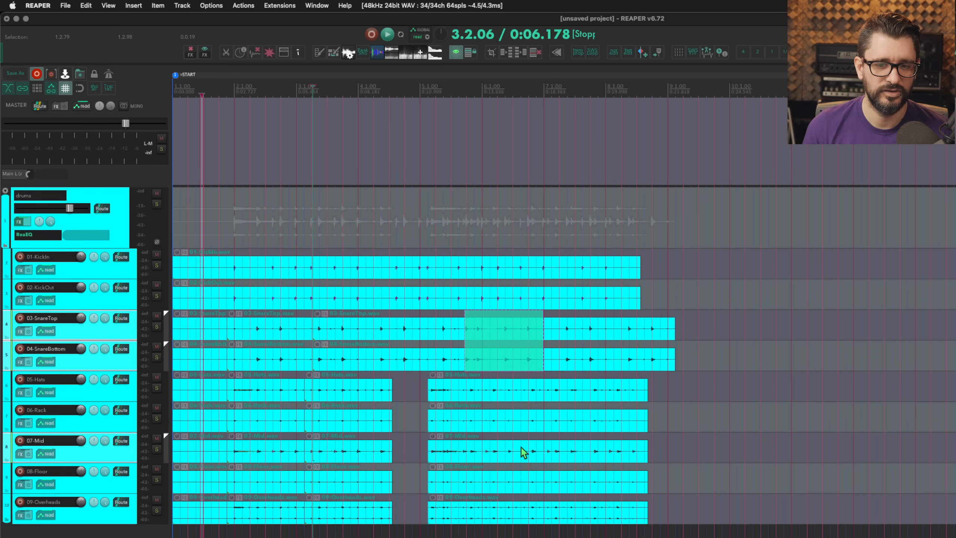
pyautogui.moveTo(492, 452); pyautogui.dragTo(480, 374)
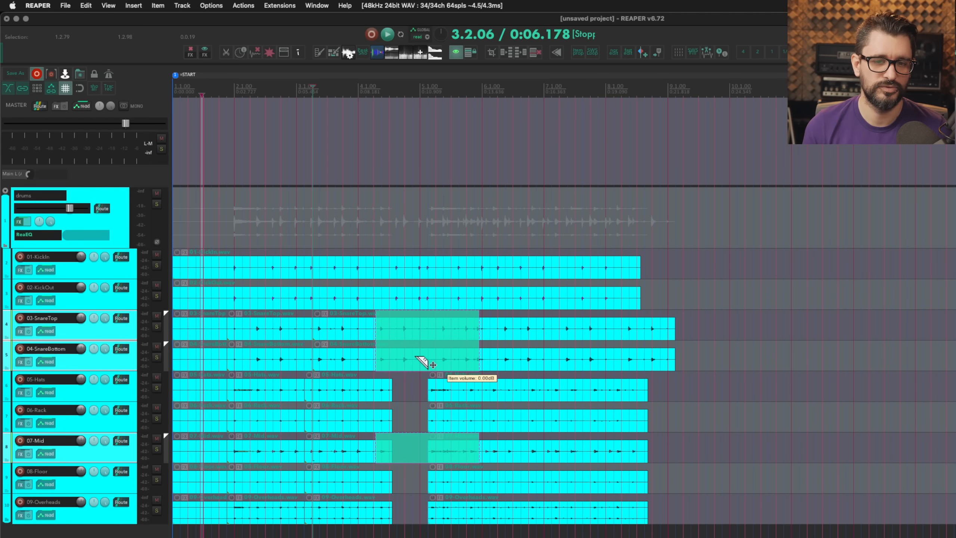
pyautogui.moveTo(418, 357); pyautogui.dragTo(797, 367)
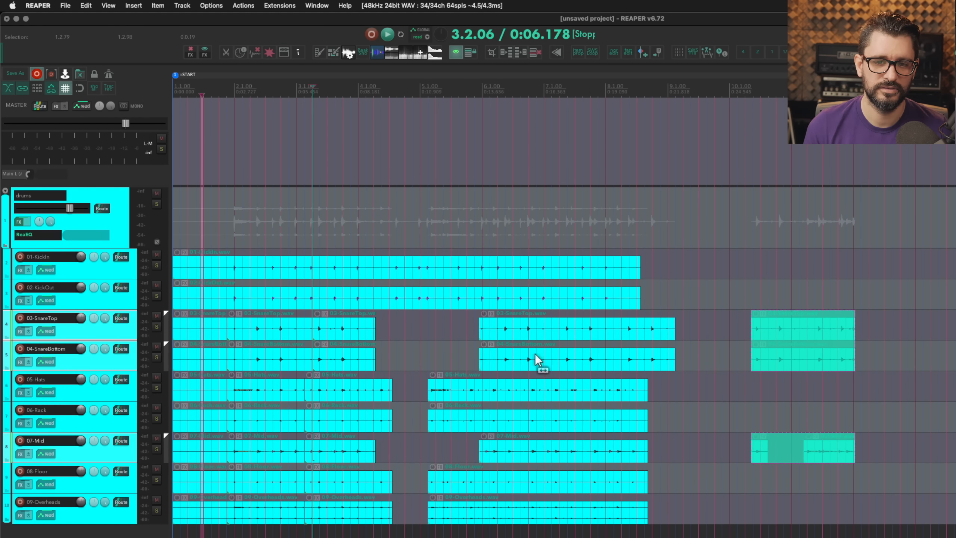
# Try a razor area on the unselected 05-Hats track, and cut the section from about 7.1 to 9.1 on the snare tracks and 07-Mid.
pyautogui.moveTo(574, 356); pyautogui.dragTo(501, 356)
pyautogui.moveTo(404, 384)
pyautogui.mouseDown()
pyautogui.moveTo(485, 405)
pyautogui.moveTo(429, 431)
pyautogui.moveTo(398, 432)
pyautogui.moveTo(526, 390)
pyautogui.mouseUp()
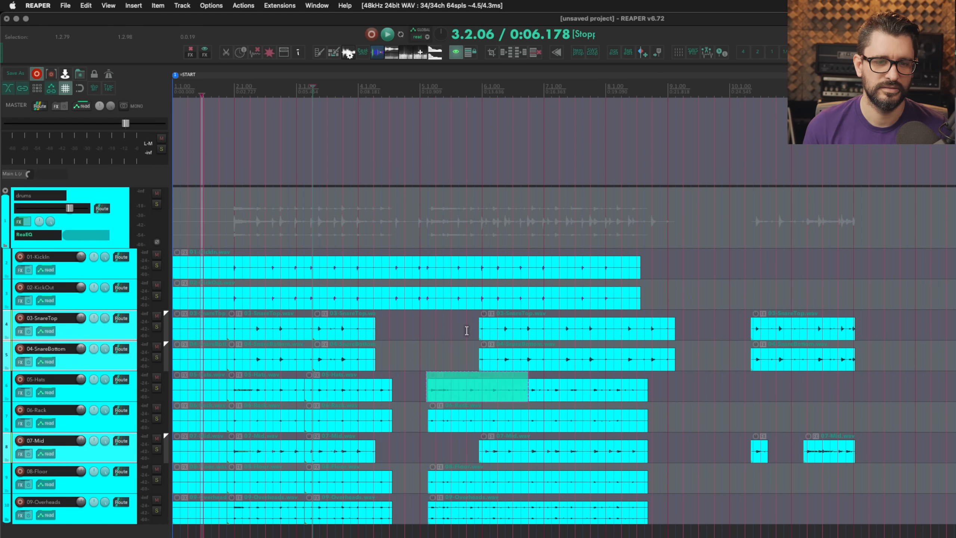
pyautogui.moveTo(542, 324); pyautogui.dragTo(659, 365)
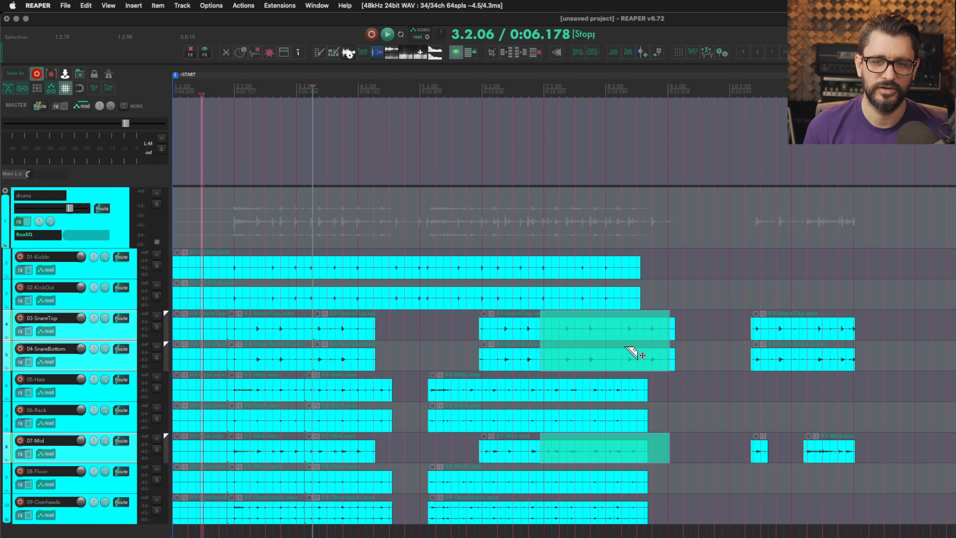
pyautogui.press('Delete')
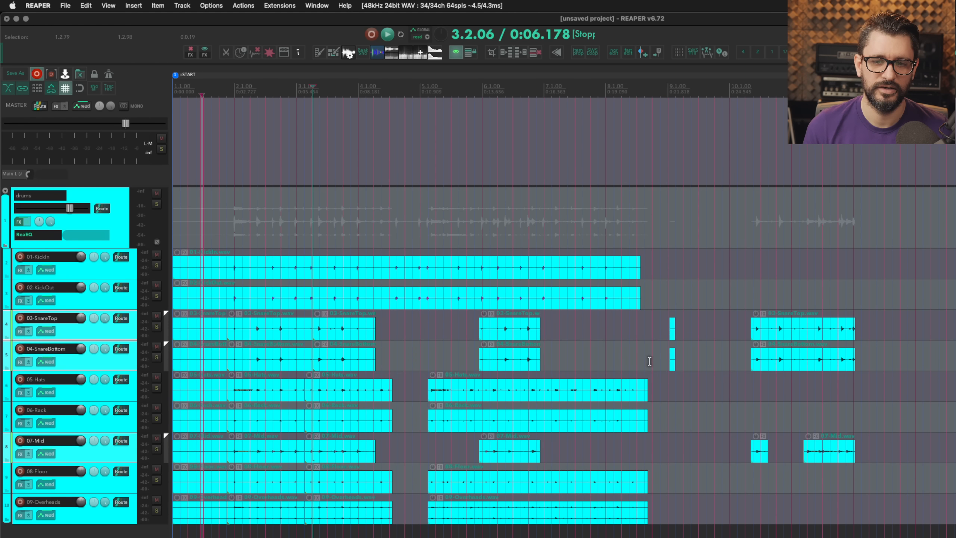
# Paste the cut section at 12.4.41 starting on 03-SnareTop, and again at 15.2.52 starting on 04-SnareBottom.
pyautogui.click(907, 323)
pyautogui.hscroll(10, 555, 323)
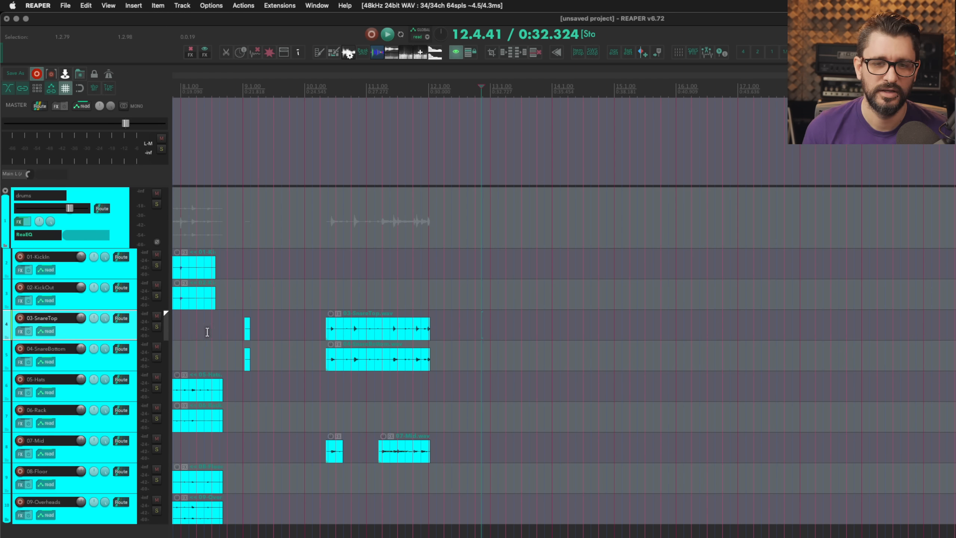
pyautogui.press('super+v')
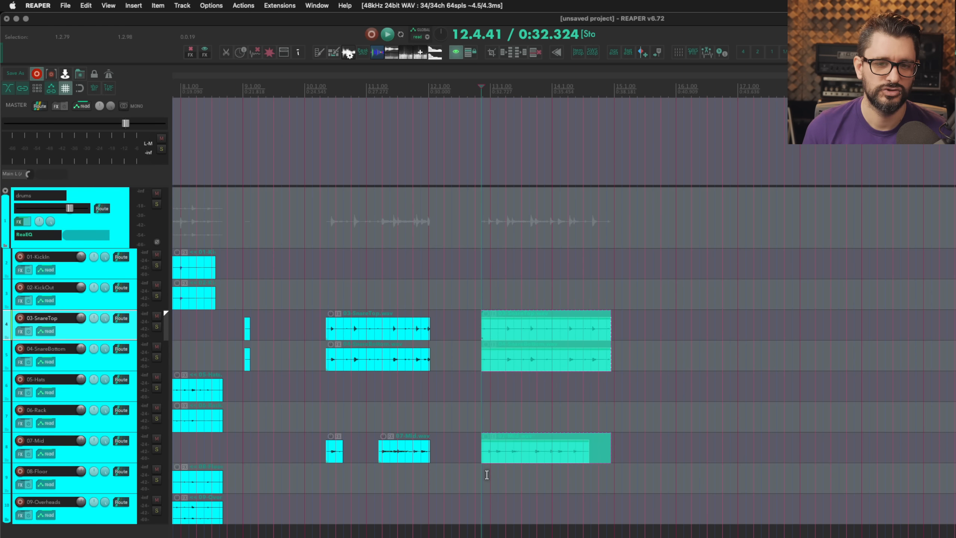
pyautogui.click(636, 357)
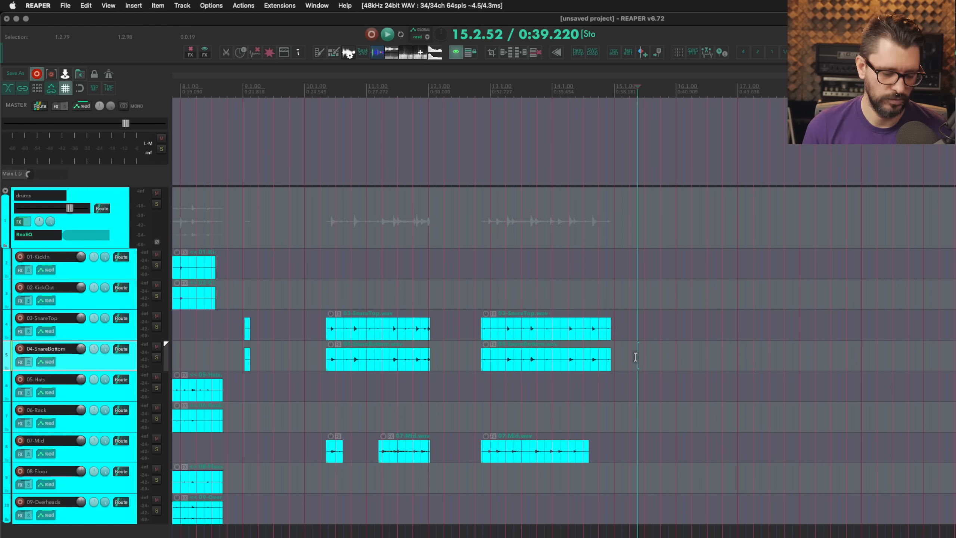
pyautogui.press('super+v')
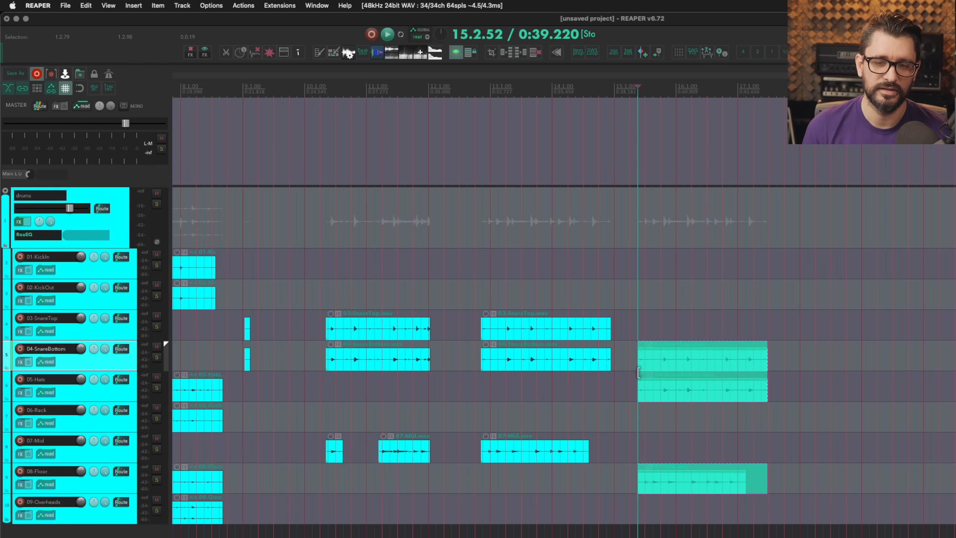
# Make a time selection from 2.3.31 to 4.1.87 over the drum items, and place the edit cursor at 4.3.29 on 04-SnareBottom.
pyautogui.click(441, 359)
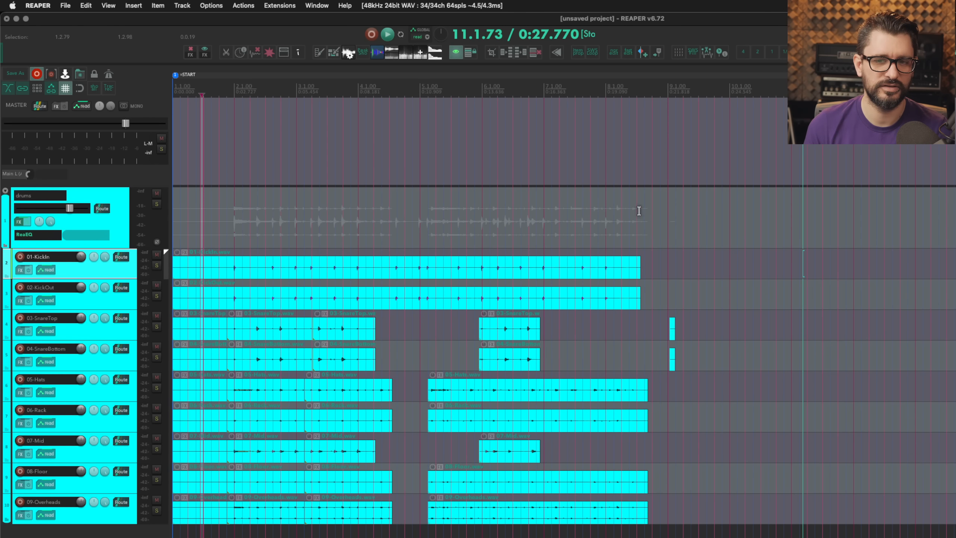
pyautogui.scroll(-3, 437, 319)
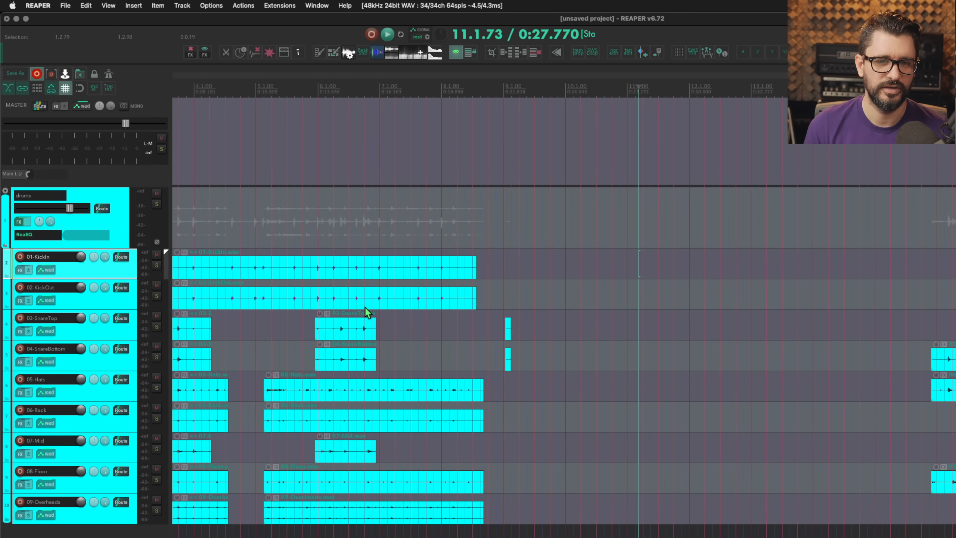
pyautogui.scroll(3, 365, 308)
pyautogui.moveTo(253, 301); pyautogui.dragTo(355, 403)
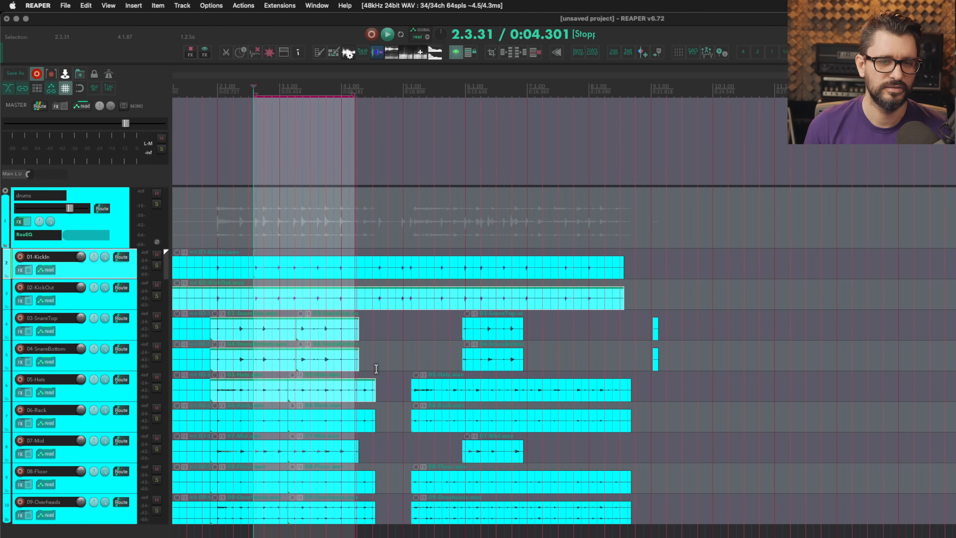
pyautogui.click(377, 357)
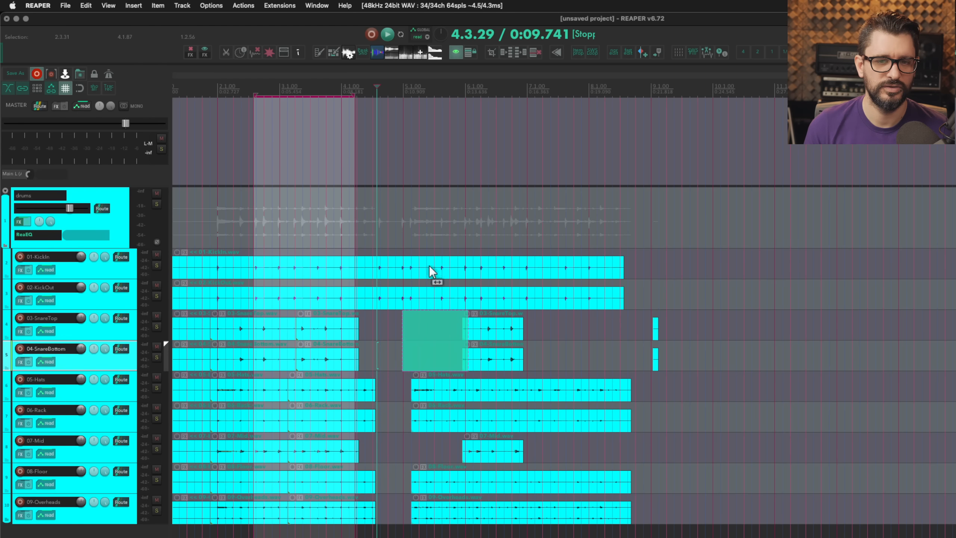
# Draw razor areas by hand across many drum tracks, finishing with one from 01-KickIn down to 08-Floor.
pyautogui.moveTo(430, 270); pyautogui.dragTo(533, 500)
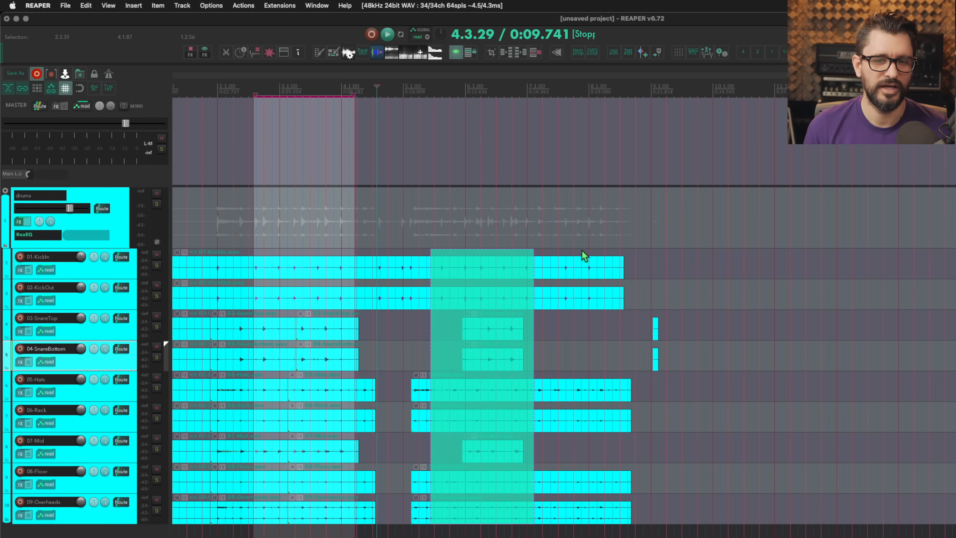
pyautogui.moveTo(561, 266); pyautogui.dragTo(587, 519)
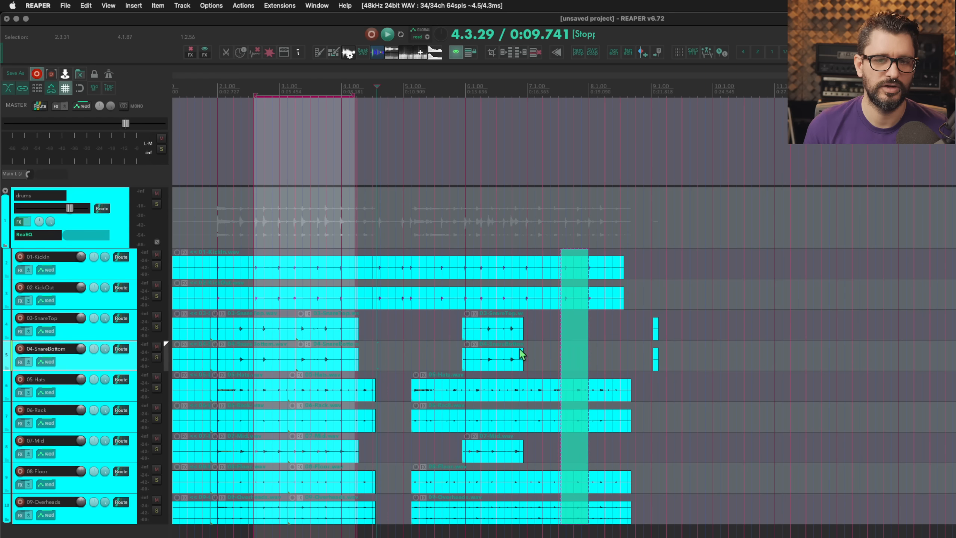
pyautogui.moveTo(410, 267); pyautogui.dragTo(517, 474)
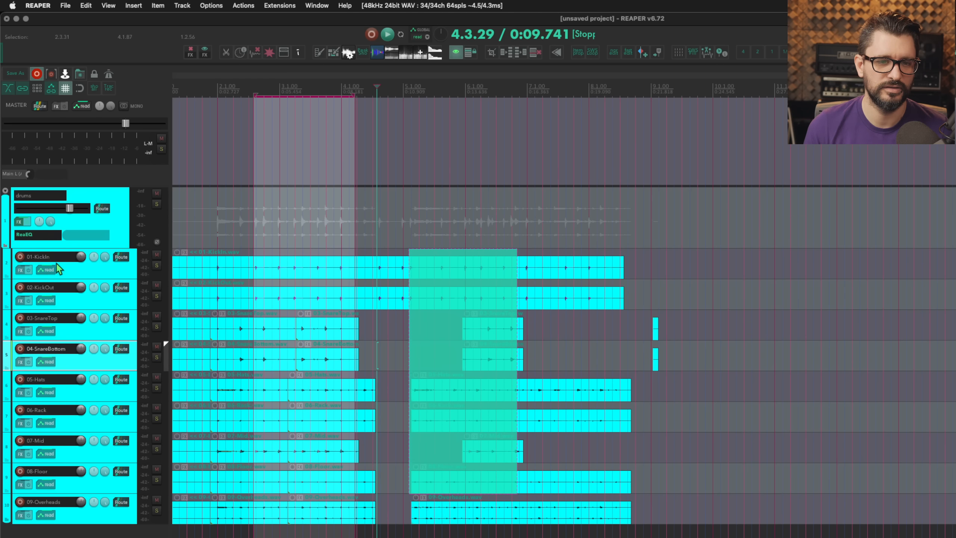
# Select tracks 01-KickIn through 09-Overheads, draw grouped razor areas across them, ending with about 6.1 to 7.1, and clear the area and selection.
pyautogui.click(133, 277)
pyautogui.keyDown('shift'); pyautogui.click(137, 518); pyautogui.keyUp('shift')
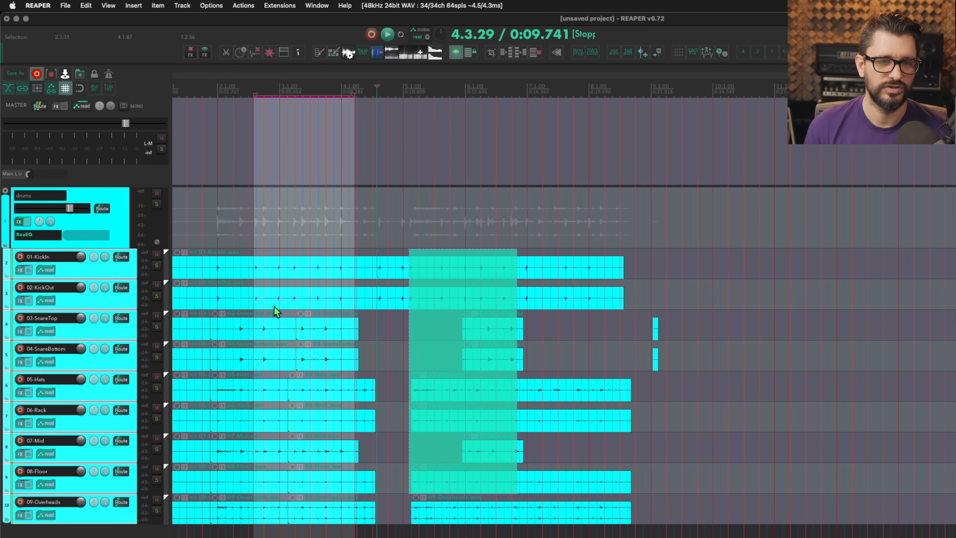
pyautogui.moveTo(244, 280); pyautogui.dragTo(315, 436)
pyautogui.moveTo(343, 262)
pyautogui.mouseDown()
pyautogui.moveTo(436, 282)
pyautogui.moveTo(574, 273)
pyautogui.moveTo(321, 272)
pyautogui.mouseUp()
pyautogui.moveTo(320, 272); pyautogui.dragTo(268, 273)
pyautogui.moveTo(269, 274)
pyautogui.mouseDown()
pyautogui.moveTo(217, 274)
pyautogui.moveTo(533, 275)
pyautogui.mouseUp()
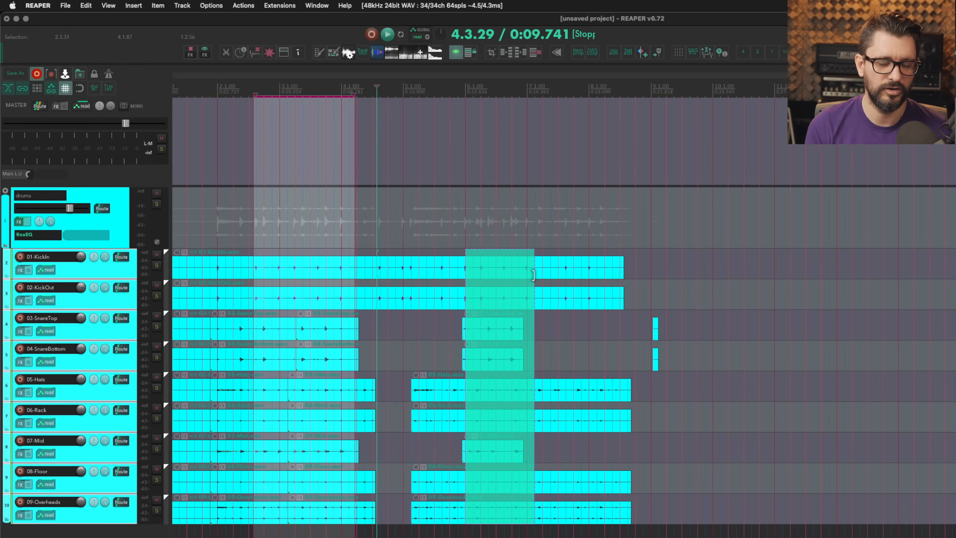
pyautogui.click(557, 341)
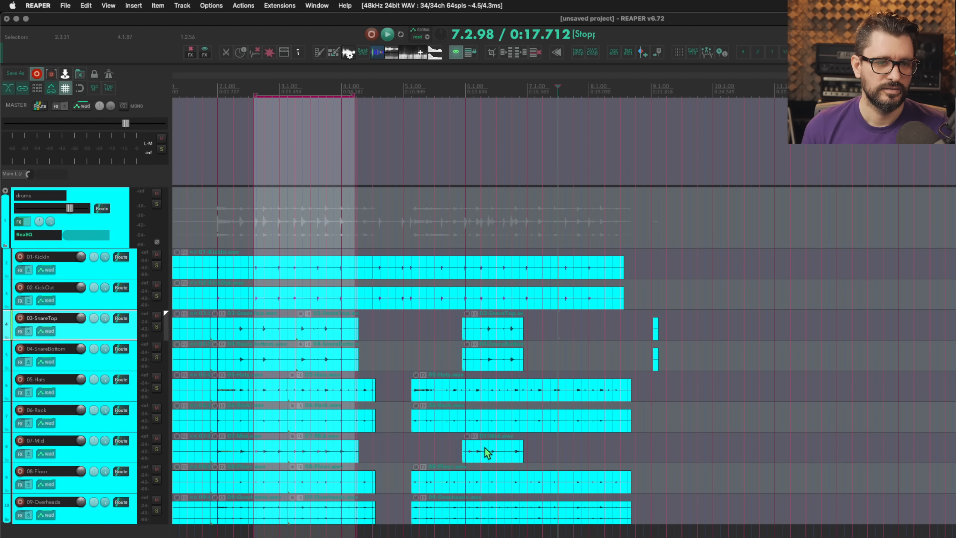
# Examine the auto-group, create-group and remove-from-group actions for media/razor editing, and the matching options of the grouping toggle.
pyautogui.click(107, 275)
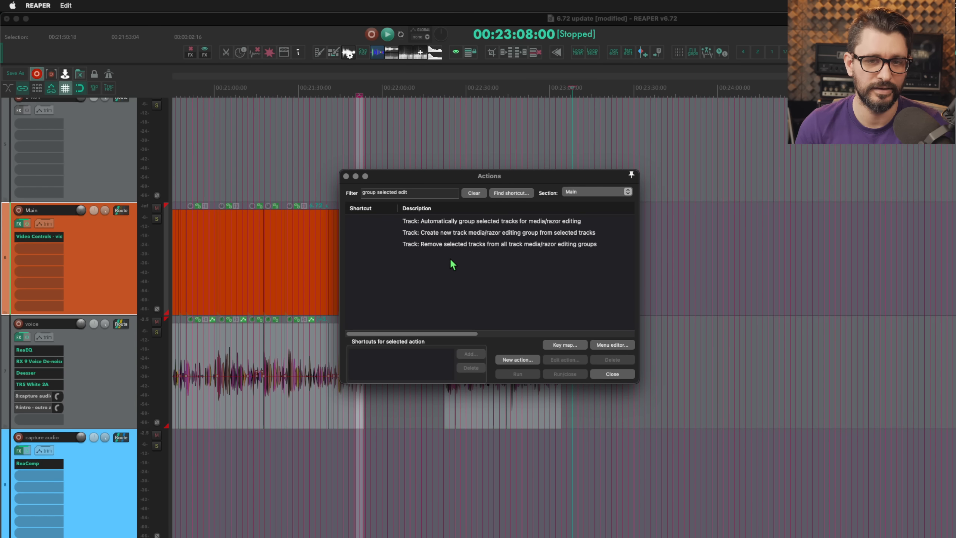
pyautogui.click(466, 223)
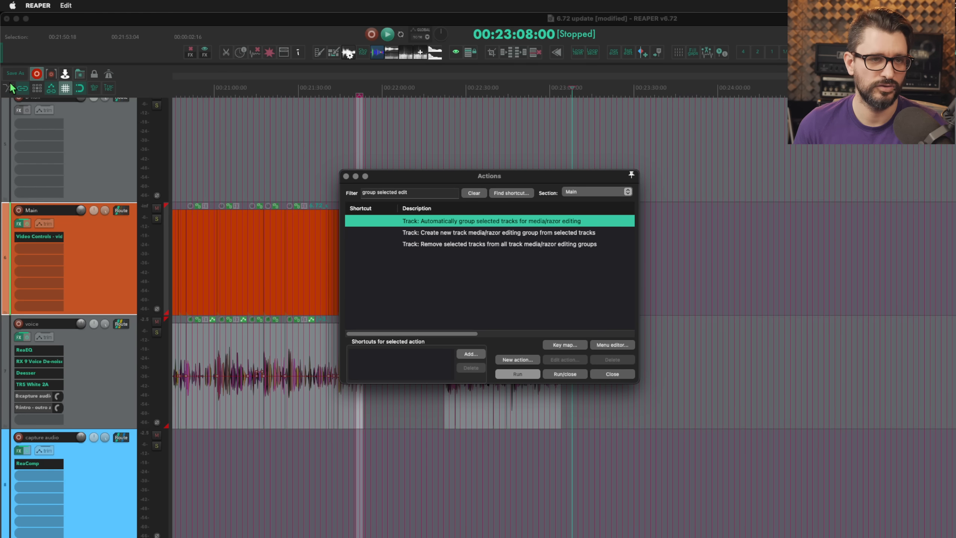
pyautogui.rightClick(22, 89)
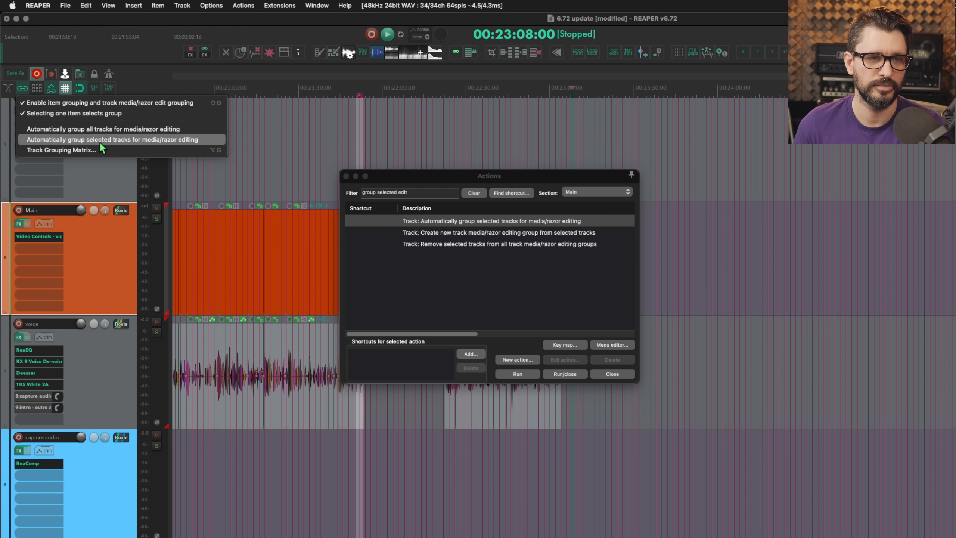
pyautogui.click(477, 233)
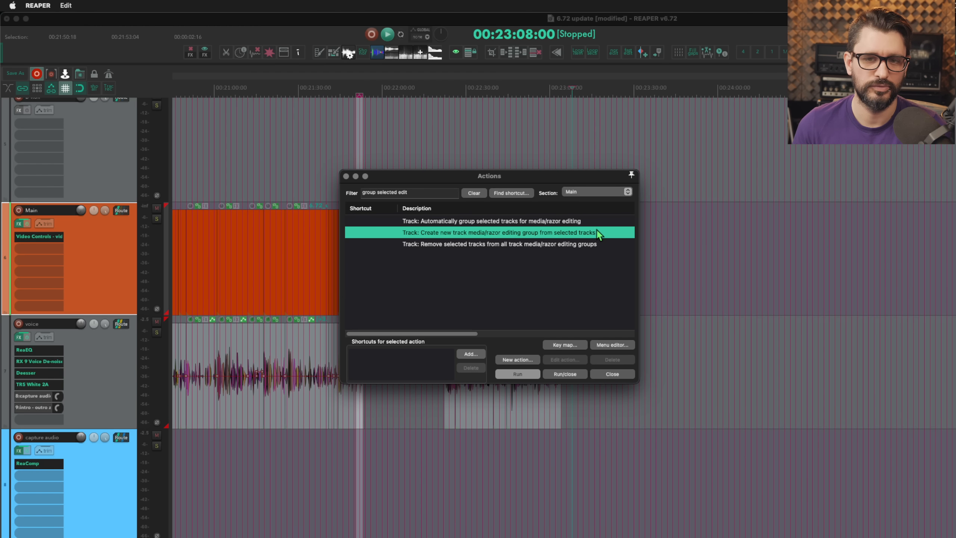
pyautogui.click(452, 244)
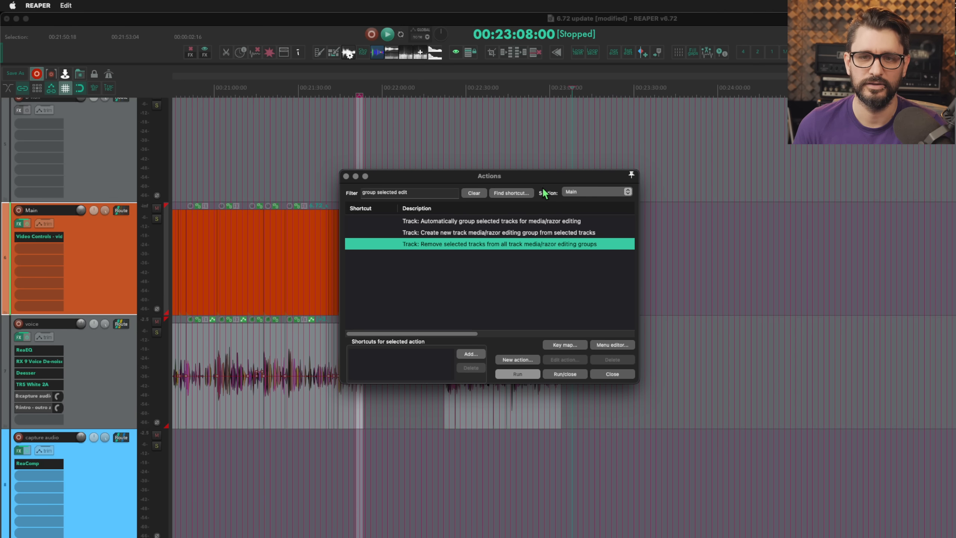
# Move the Actions window aside and draw new items on the B-Roll and Main tracks from 00:24:00:00 to about 00:25:00:00.
pyautogui.moveTo(538, 172); pyautogui.dragTo(707, 310)
pyautogui.click(714, 191)
pyautogui.moveTo(658, 158)
pyautogui.mouseDown()
pyautogui.moveTo(721, 145)
pyautogui.moveTo(884, 160)
pyautogui.mouseUp()
pyautogui.moveTo(722, 220); pyautogui.dragTo(885, 222)
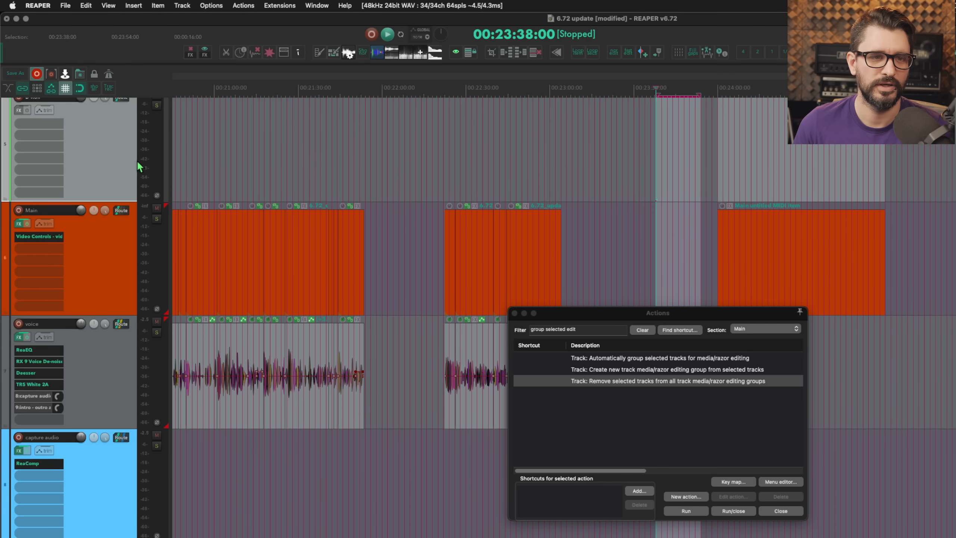
# Create a new track media/razor editing group from the selected B-Roll and Main tracks, and move their items slightly earlier together.
pyautogui.click(120, 233)
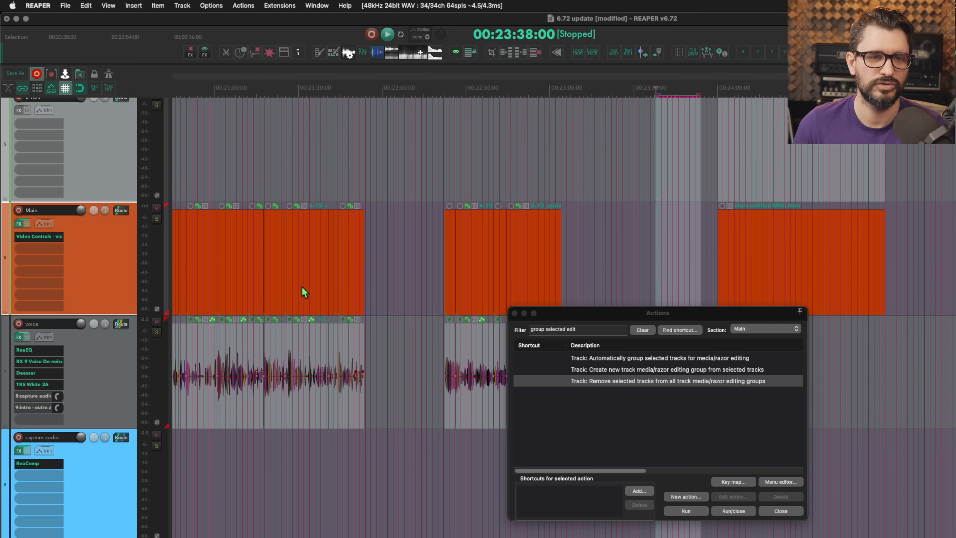
pyautogui.click(629, 370)
pyautogui.click(696, 511)
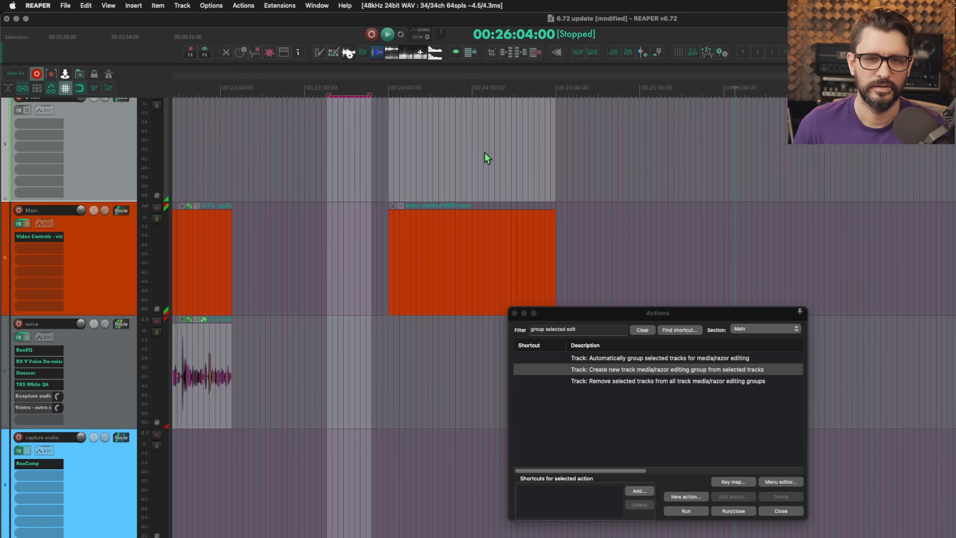
pyautogui.moveTo(486, 156); pyautogui.dragTo(439, 260)
pyautogui.scroll(3, 455, 237)
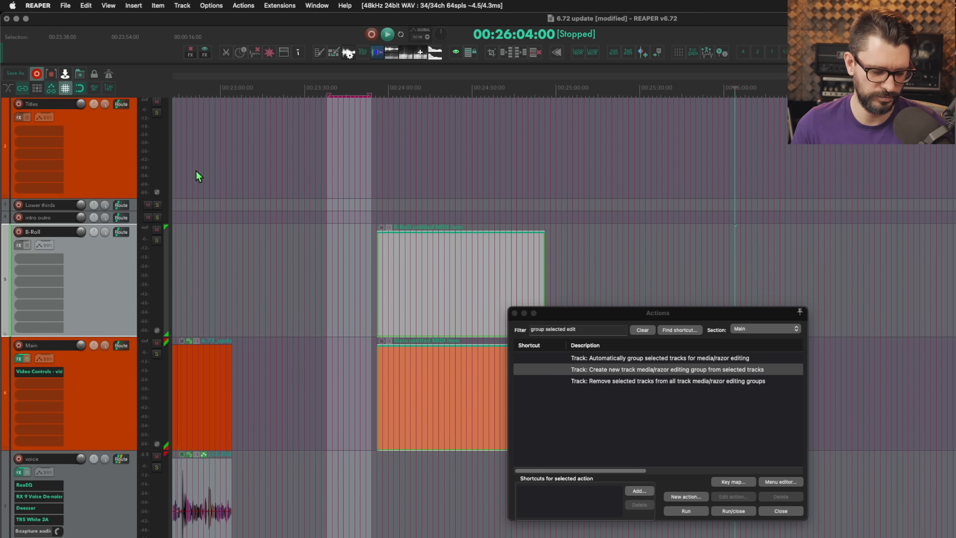
# Move the B-Roll and Main items separately with grouping disabled, and together to 00:23:30:00 with grouping re-enabled.
pyautogui.click(22, 88)
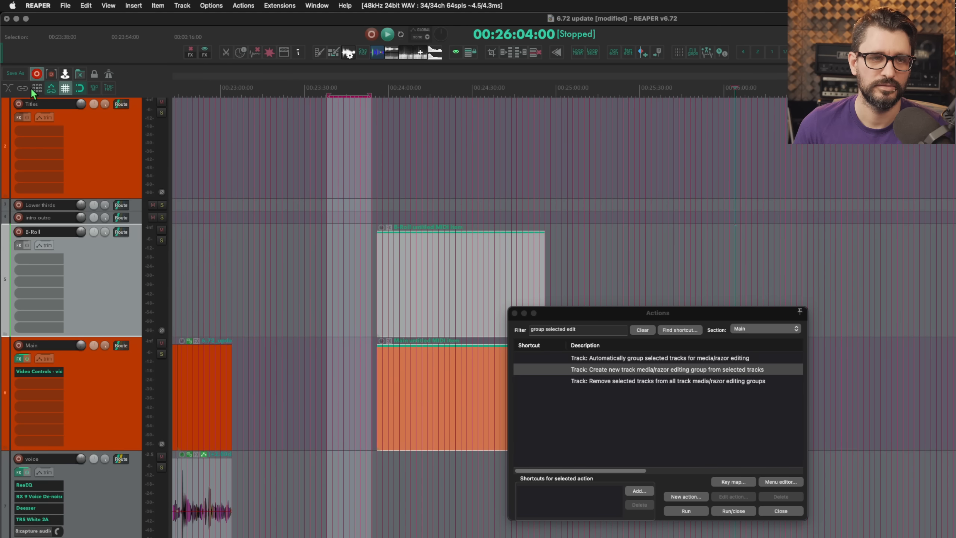
pyautogui.moveTo(429, 278); pyautogui.dragTo(440, 277)
pyautogui.moveTo(423, 375); pyautogui.dragTo(436, 384)
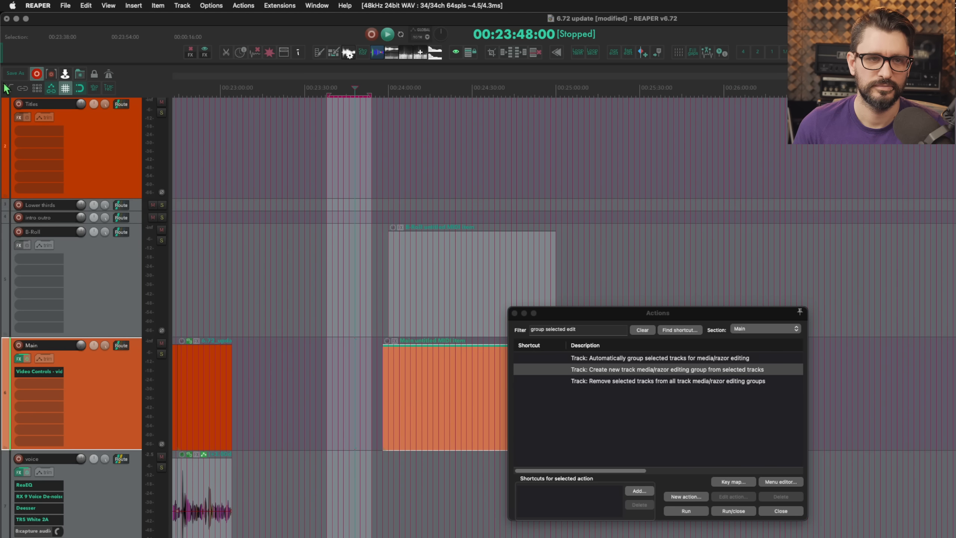
pyautogui.click(23, 89)
pyautogui.moveTo(447, 284); pyautogui.dragTo(403, 302)
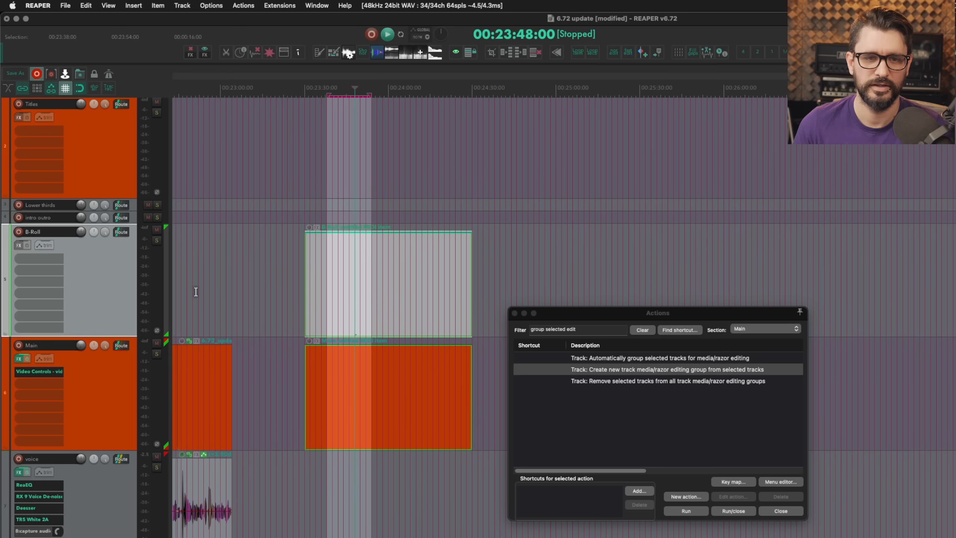
# Select the B-Roll, Main and voice tracks and remove them from all track media/razor editing groups.
pyautogui.keyDown('shift'); pyautogui.click(119, 418); pyautogui.keyUp('shift')
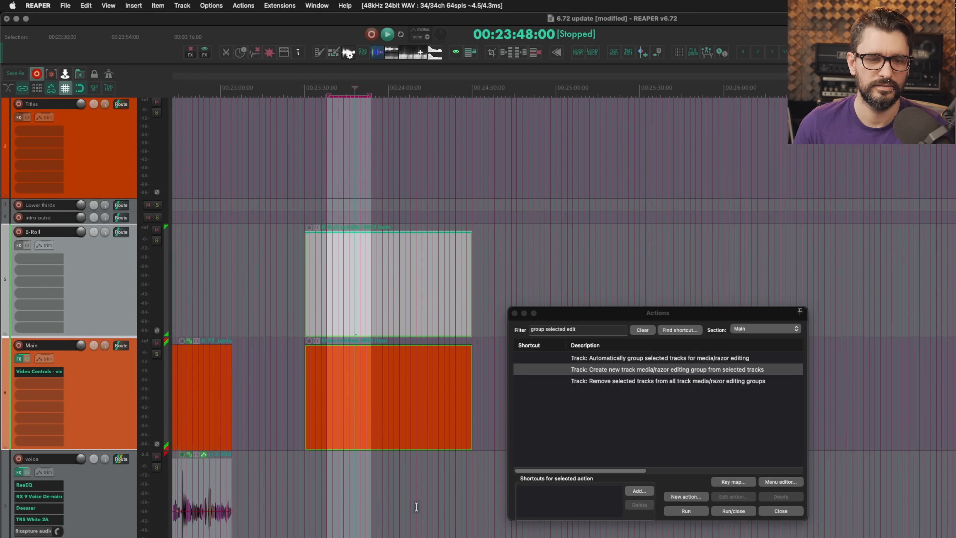
pyautogui.click(108, 532)
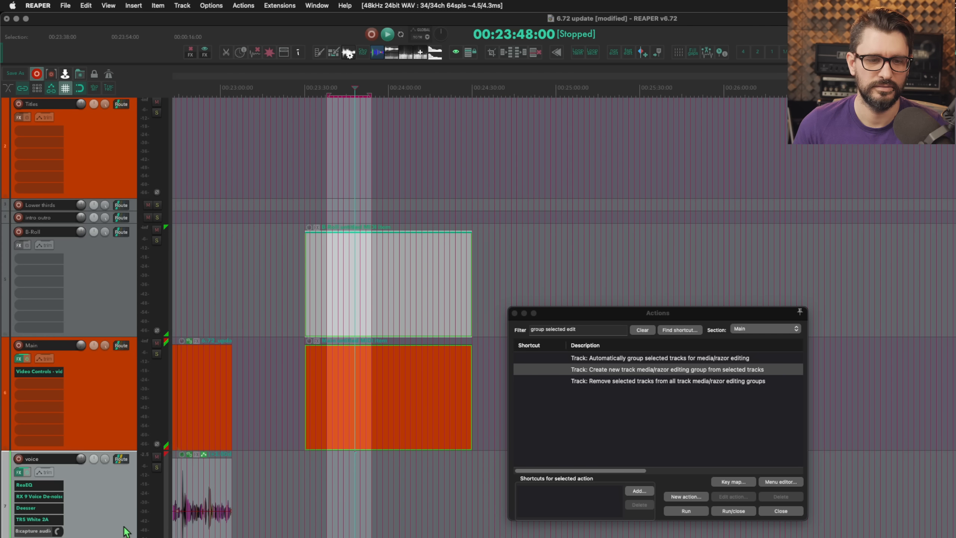
pyautogui.keyDown('shift'); pyautogui.click(97, 308); pyautogui.keyUp('shift')
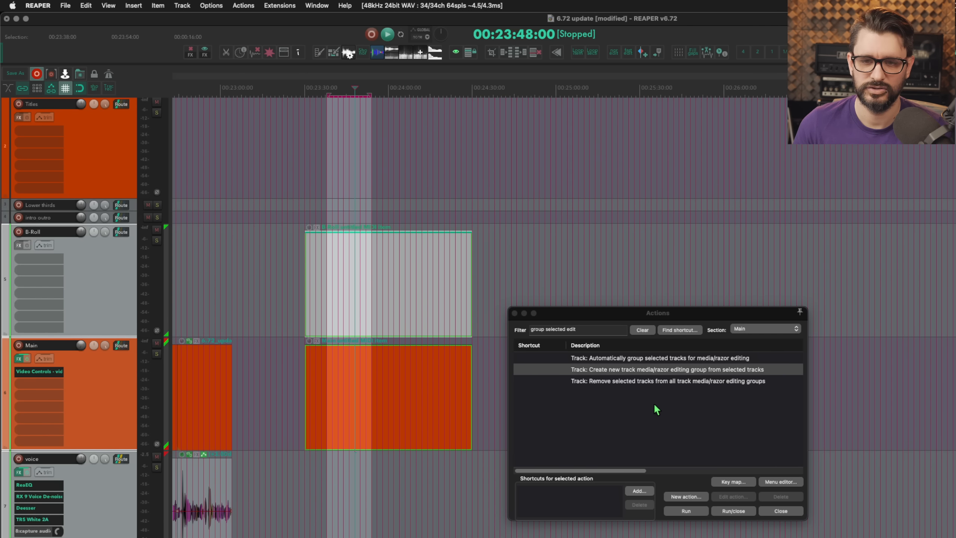
pyautogui.click(652, 382)
pyautogui.click(686, 511)
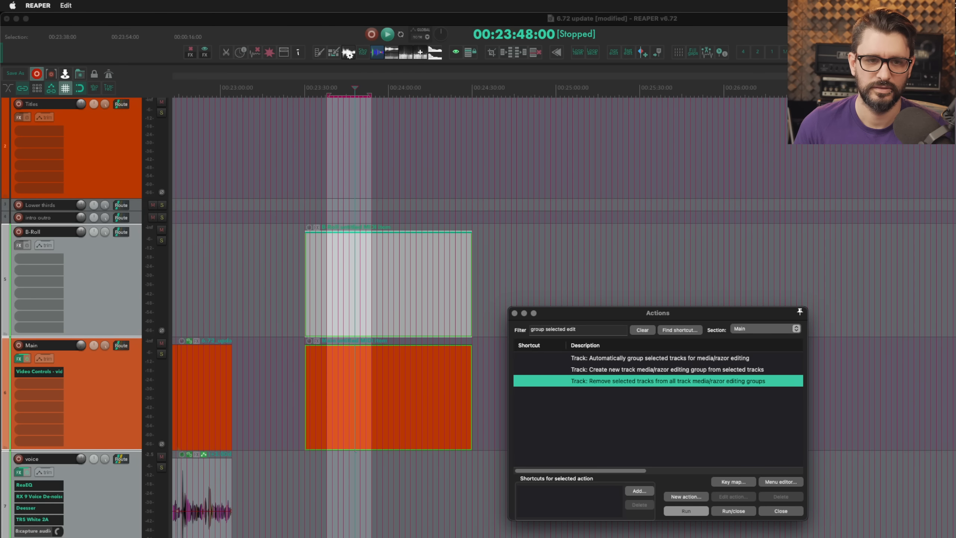
# Move the B-Roll item about 6 seconds earlier and the Main item about 4 seconds later, each on its own.
pyautogui.click(492, 229)
pyautogui.click(436, 258)
pyautogui.moveTo(411, 283); pyautogui.dragTo(392, 295)
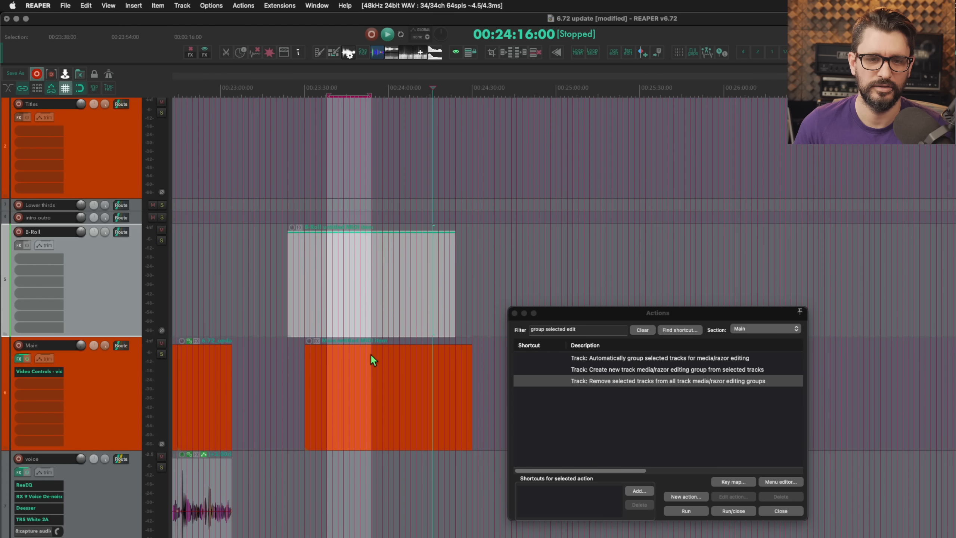
pyautogui.moveTo(371, 361); pyautogui.dragTo(381, 373)
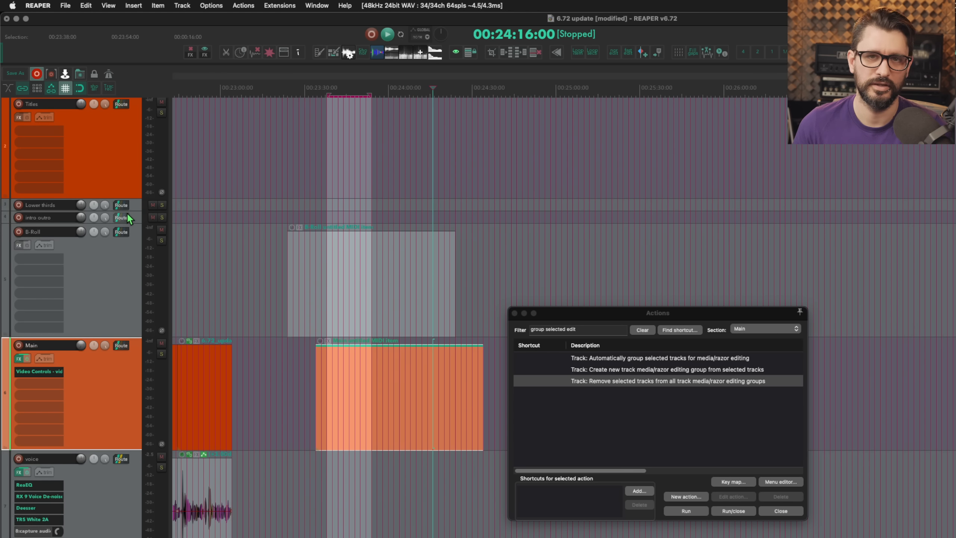